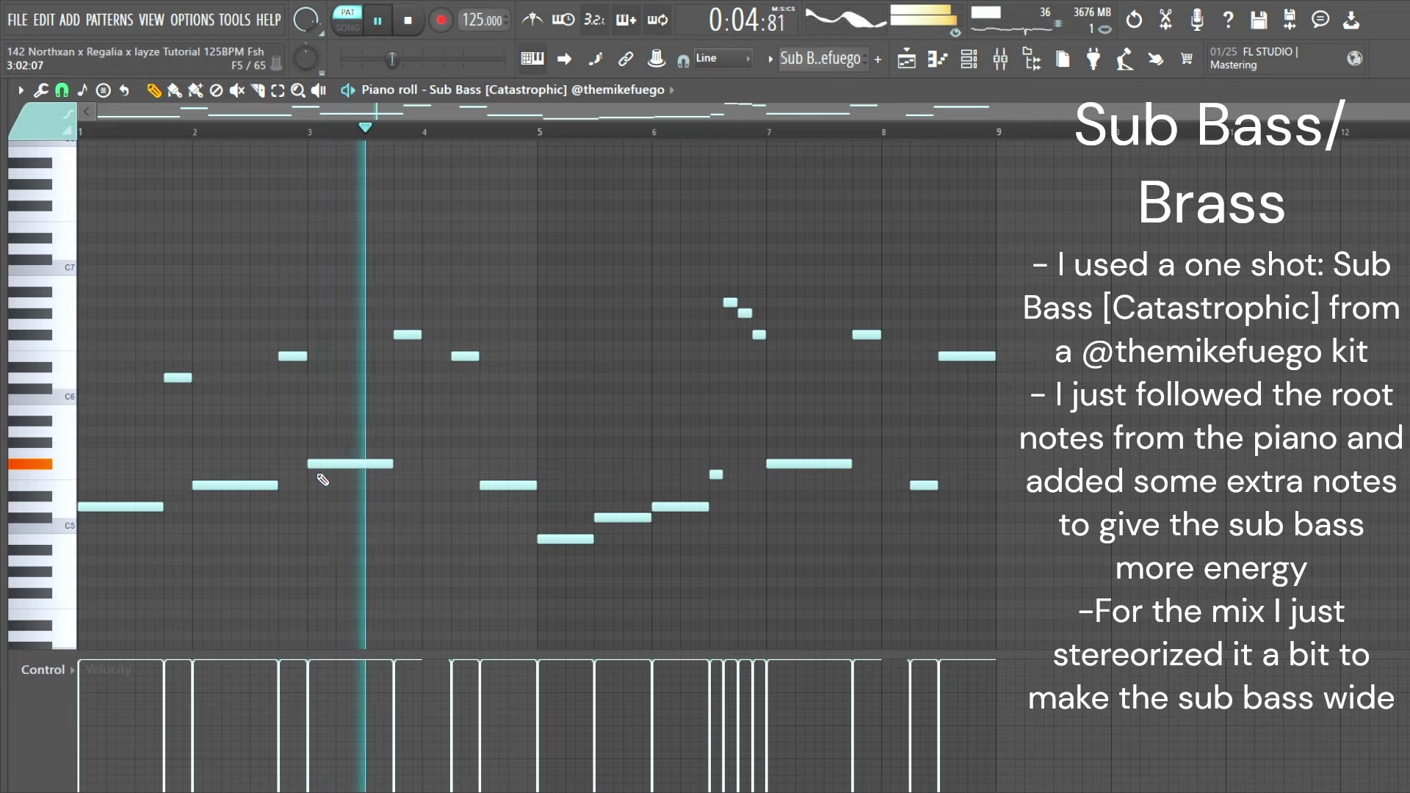
Step: Review the sub bass notes in the piano roll and bring up its mixer track
scroll(345, 470, down, 2)
scroll(358, 464, down, 2)
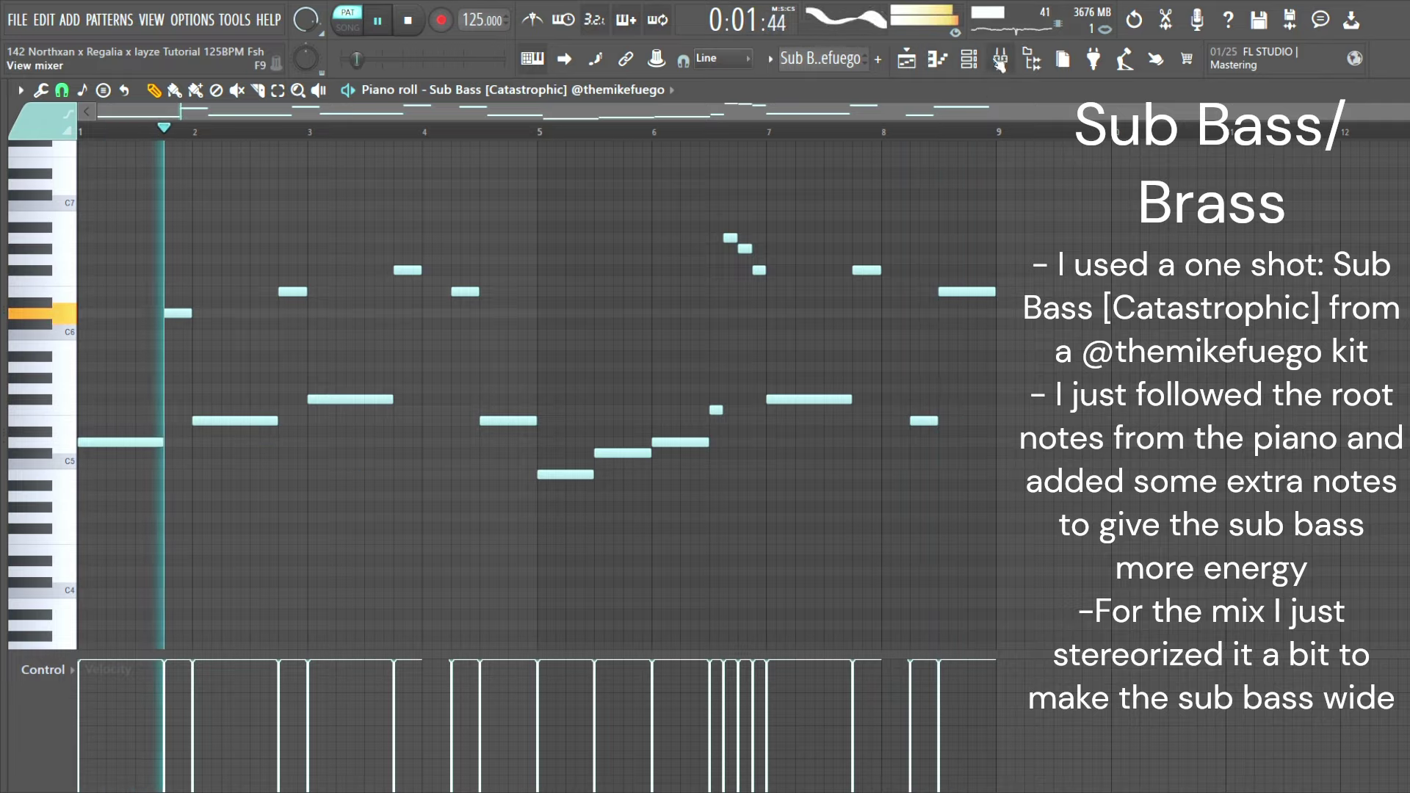
key(F9)
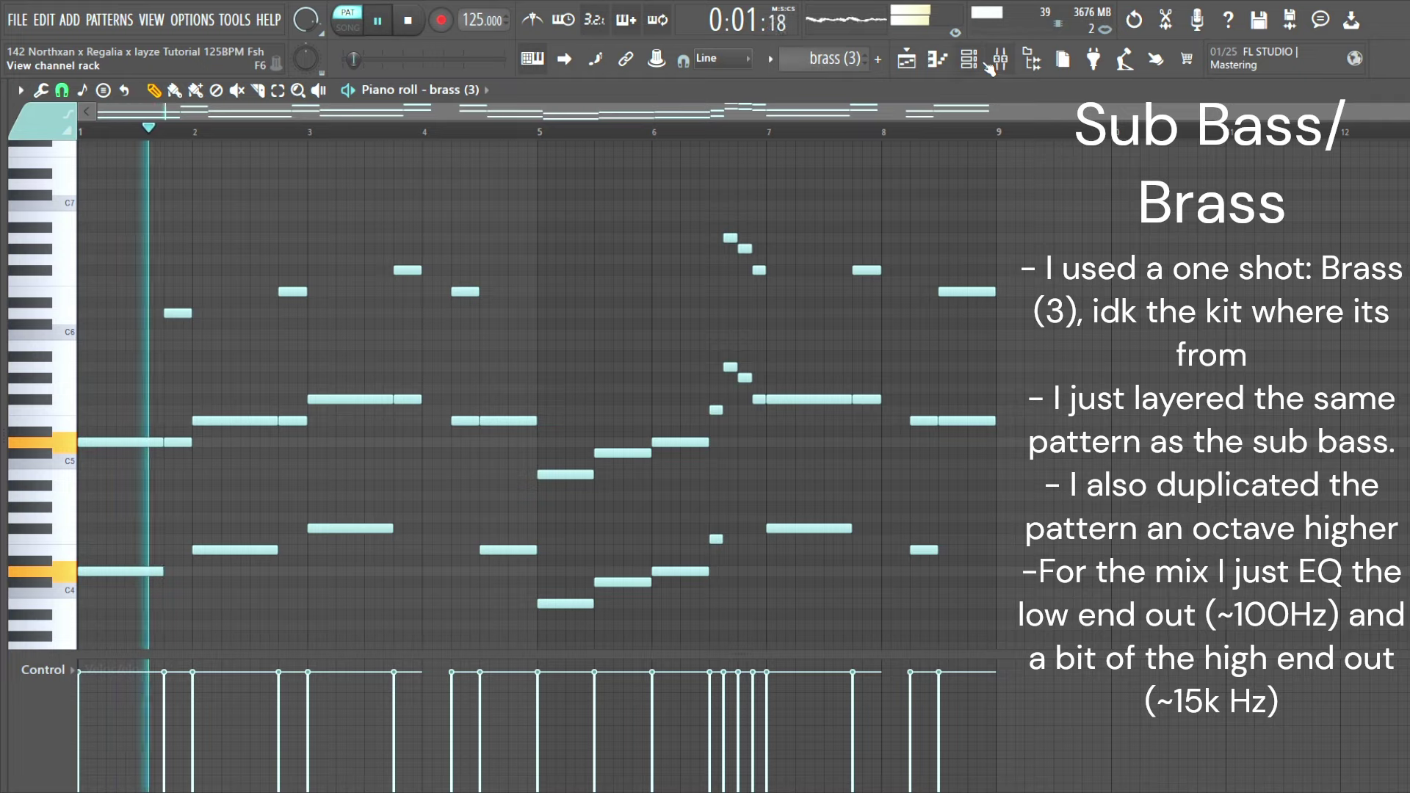
Step: Examine the brass (3) notes and its sampler's sample and miscellaneous settings, including the cut group
scroll(813, 324, down, 3)
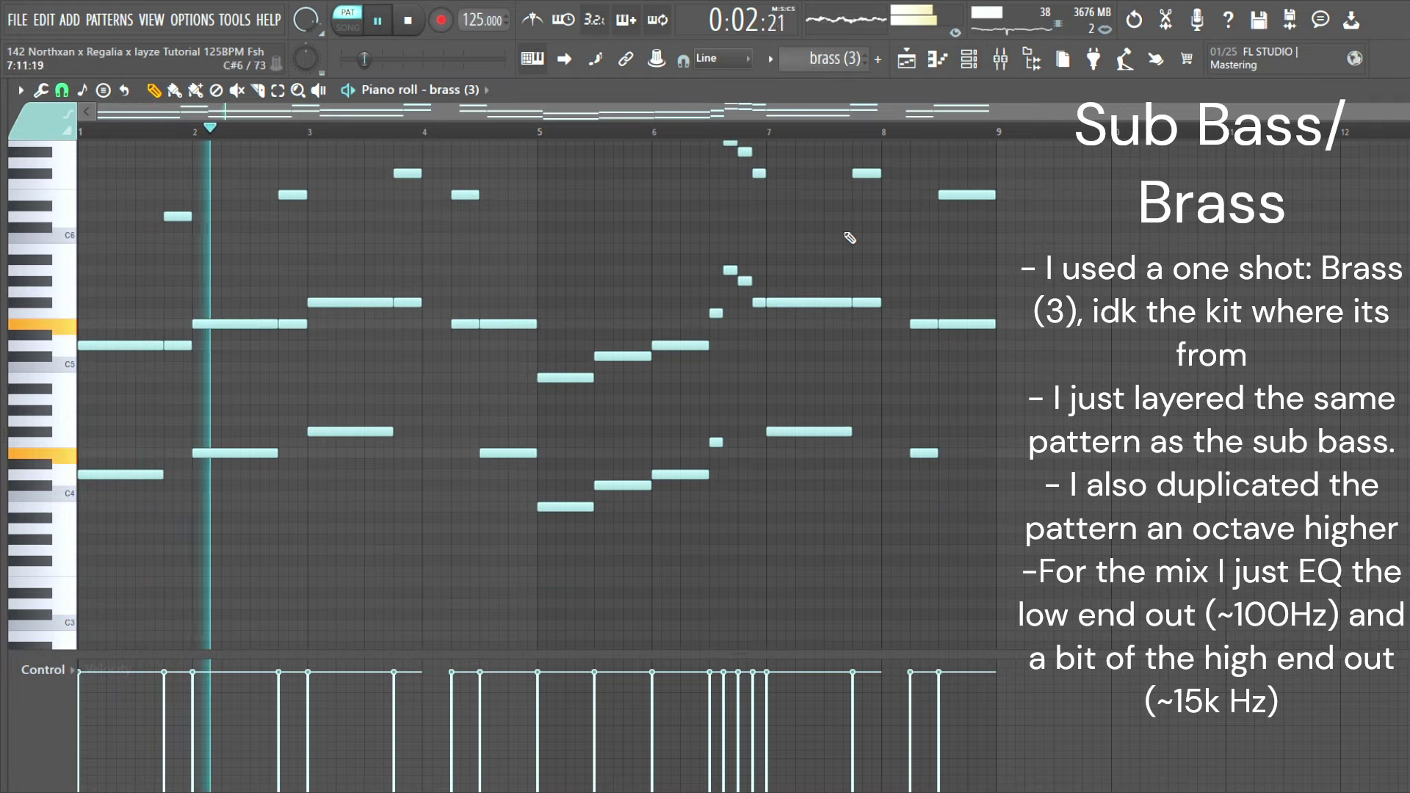
key(F6)
click(693, 252)
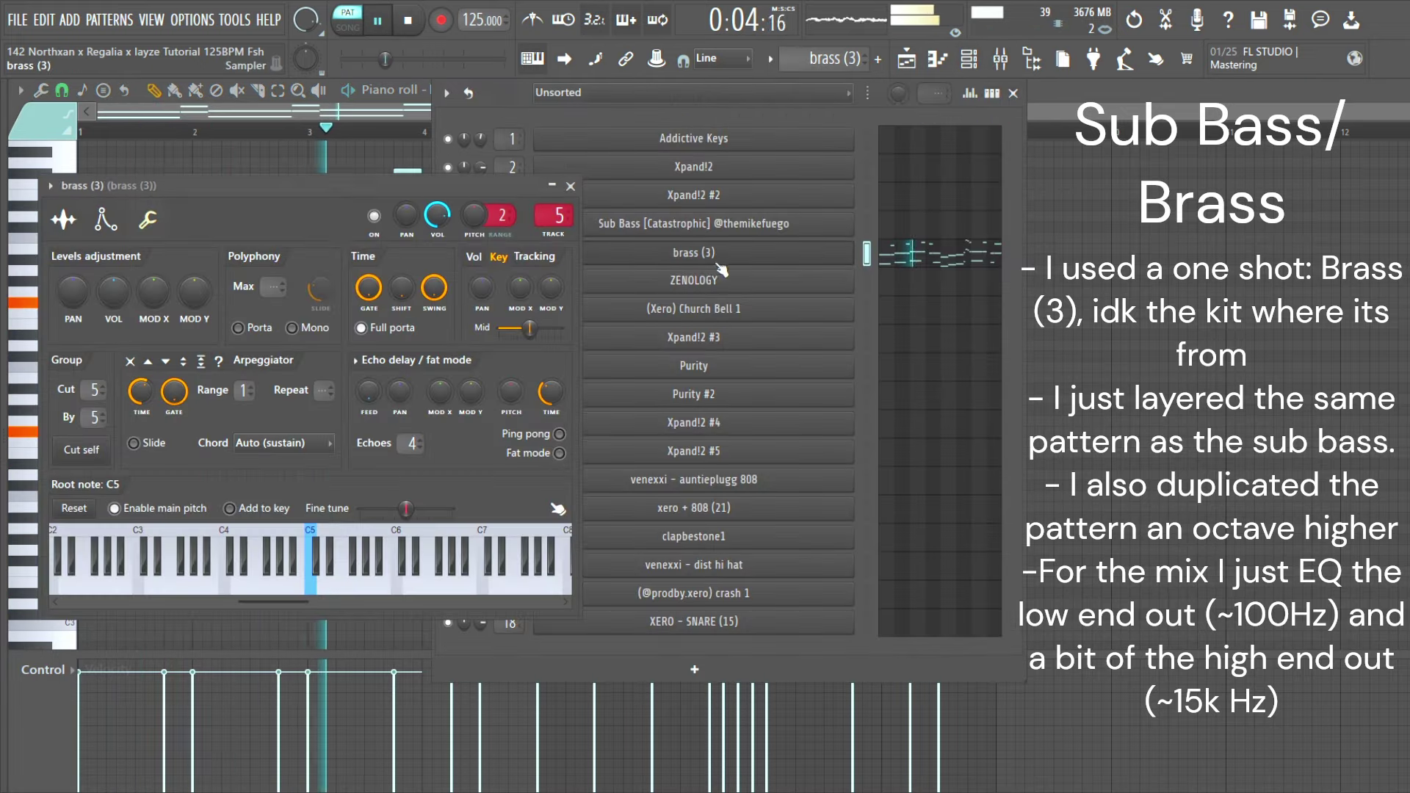
click(63, 219)
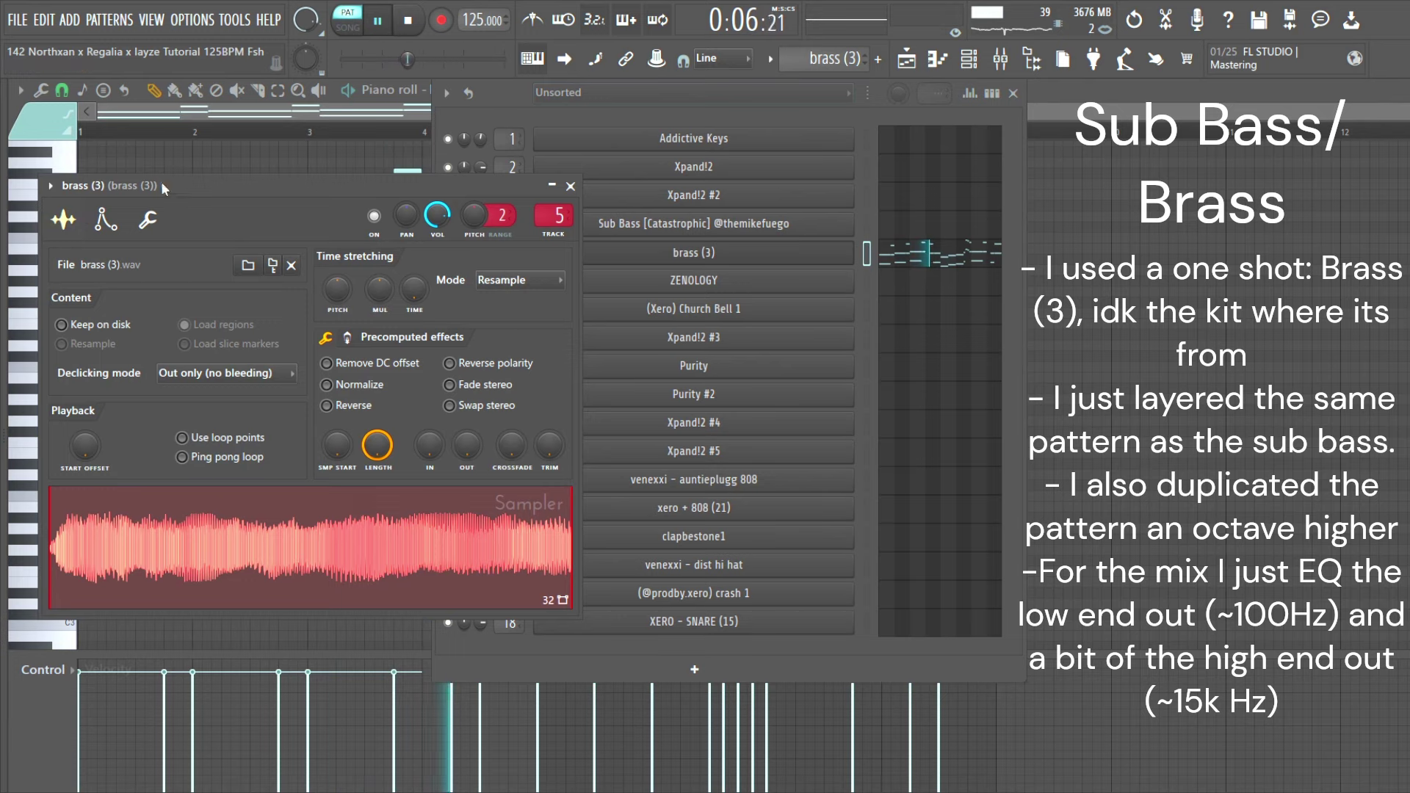
drag(207, 185, 378, 177)
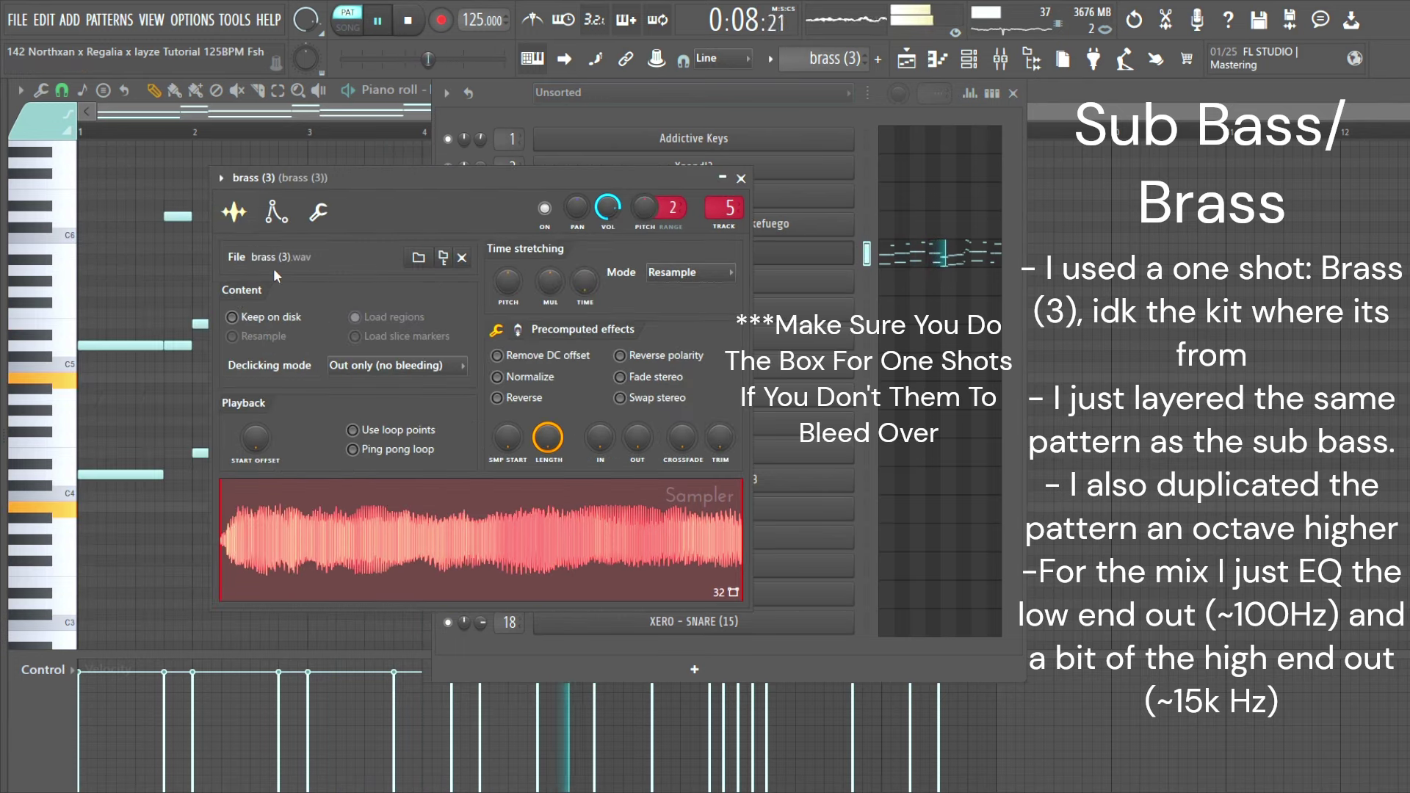
click(318, 212)
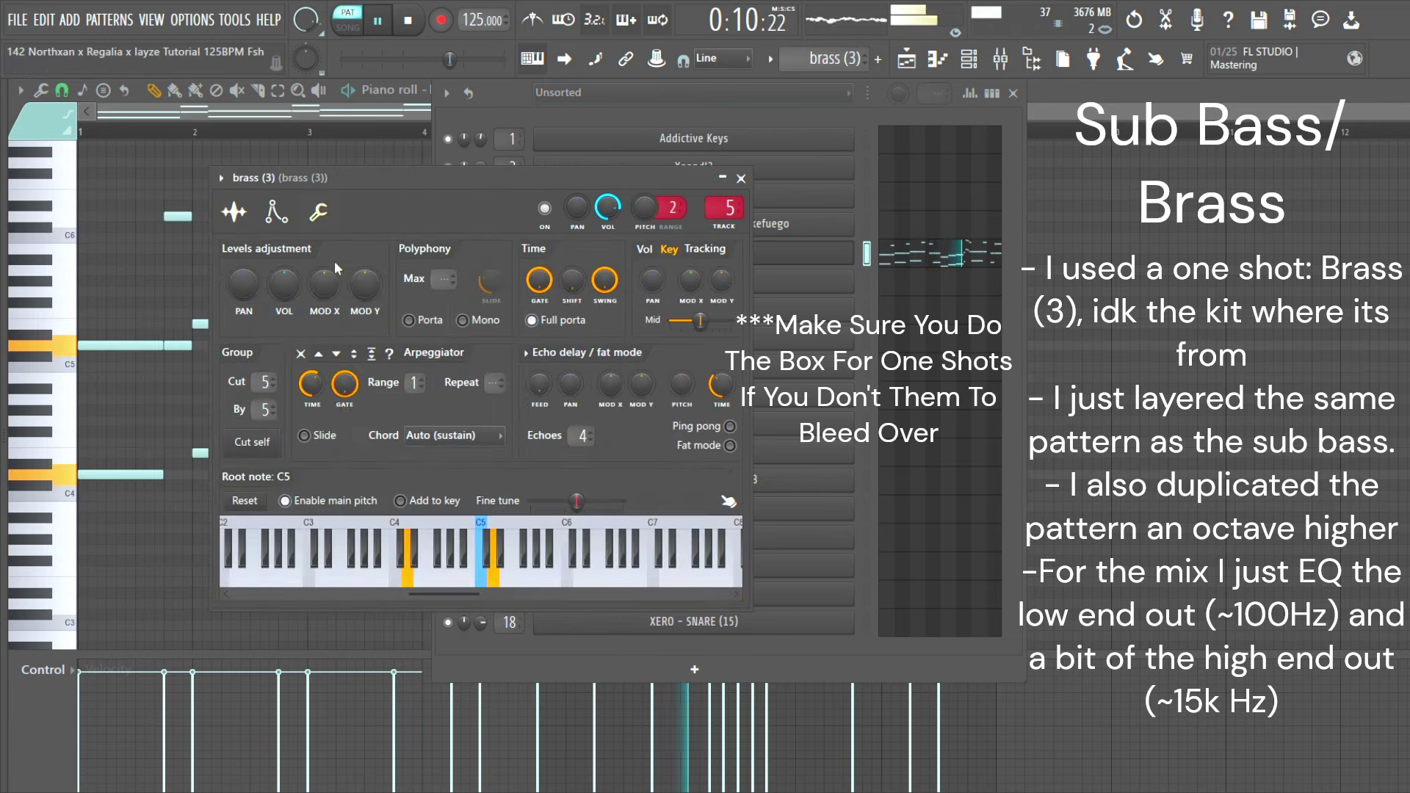
click(742, 179)
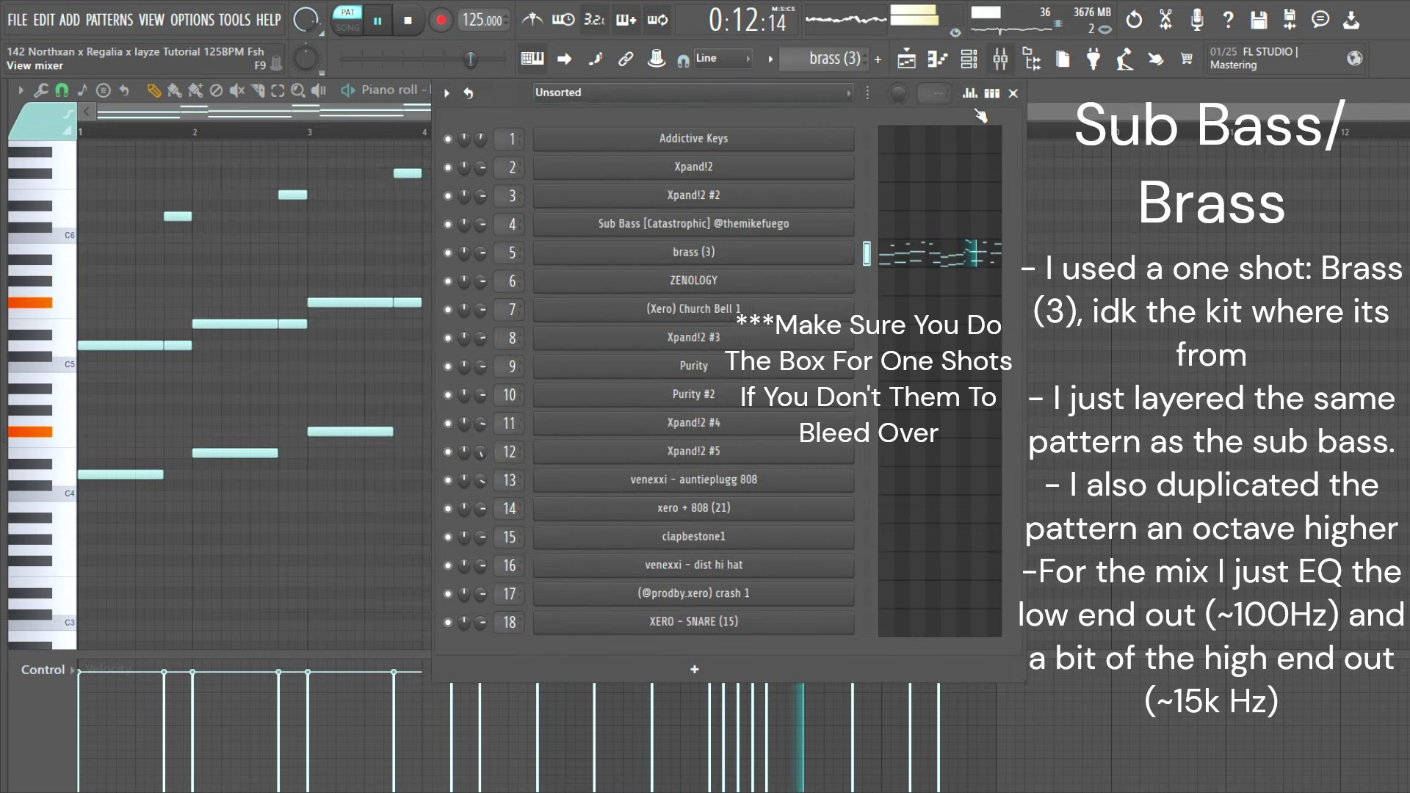
Step: Inspect the Fruity parametric EQ 2 curve on the brass (3) mixer track
key(F9)
click(1329, 147)
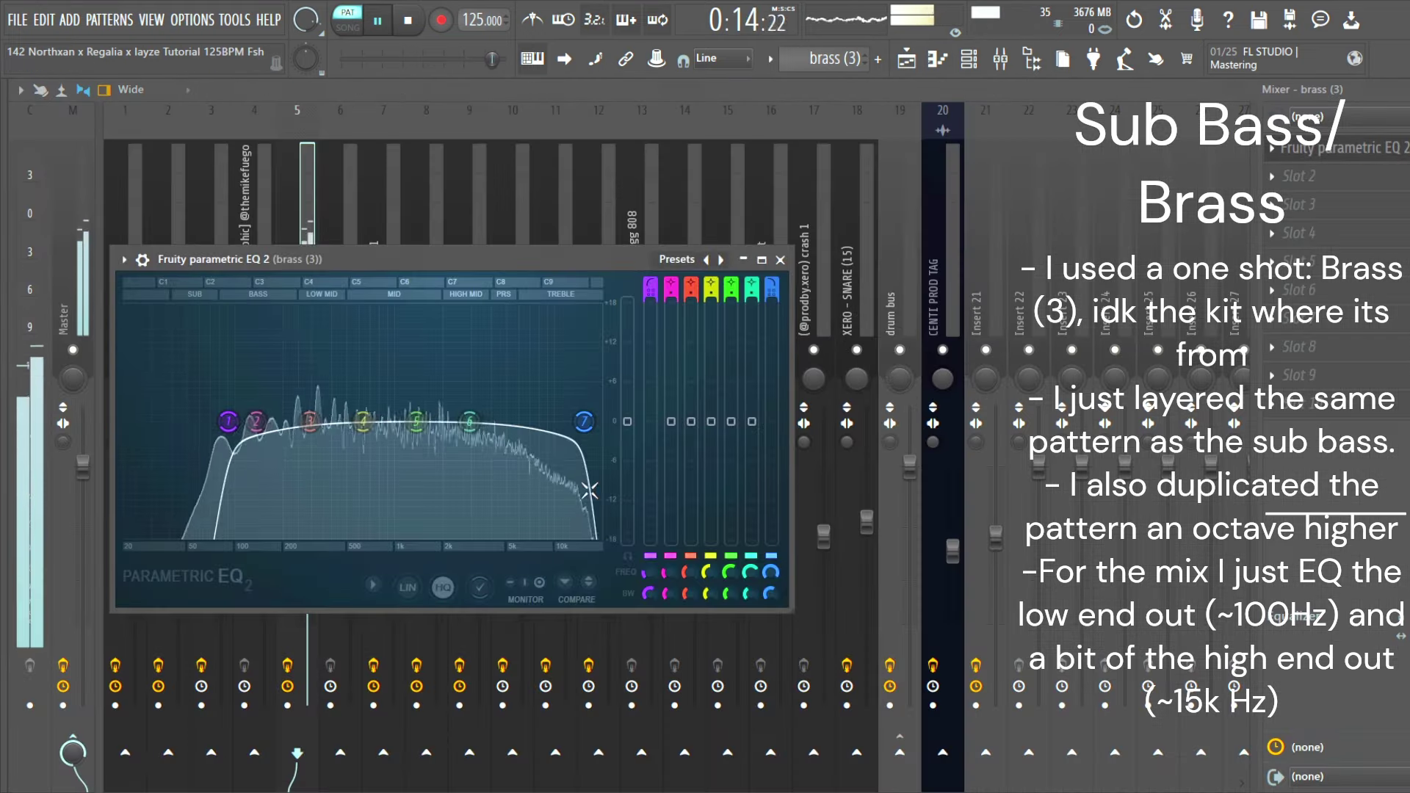
click(780, 259)
click(254, 283)
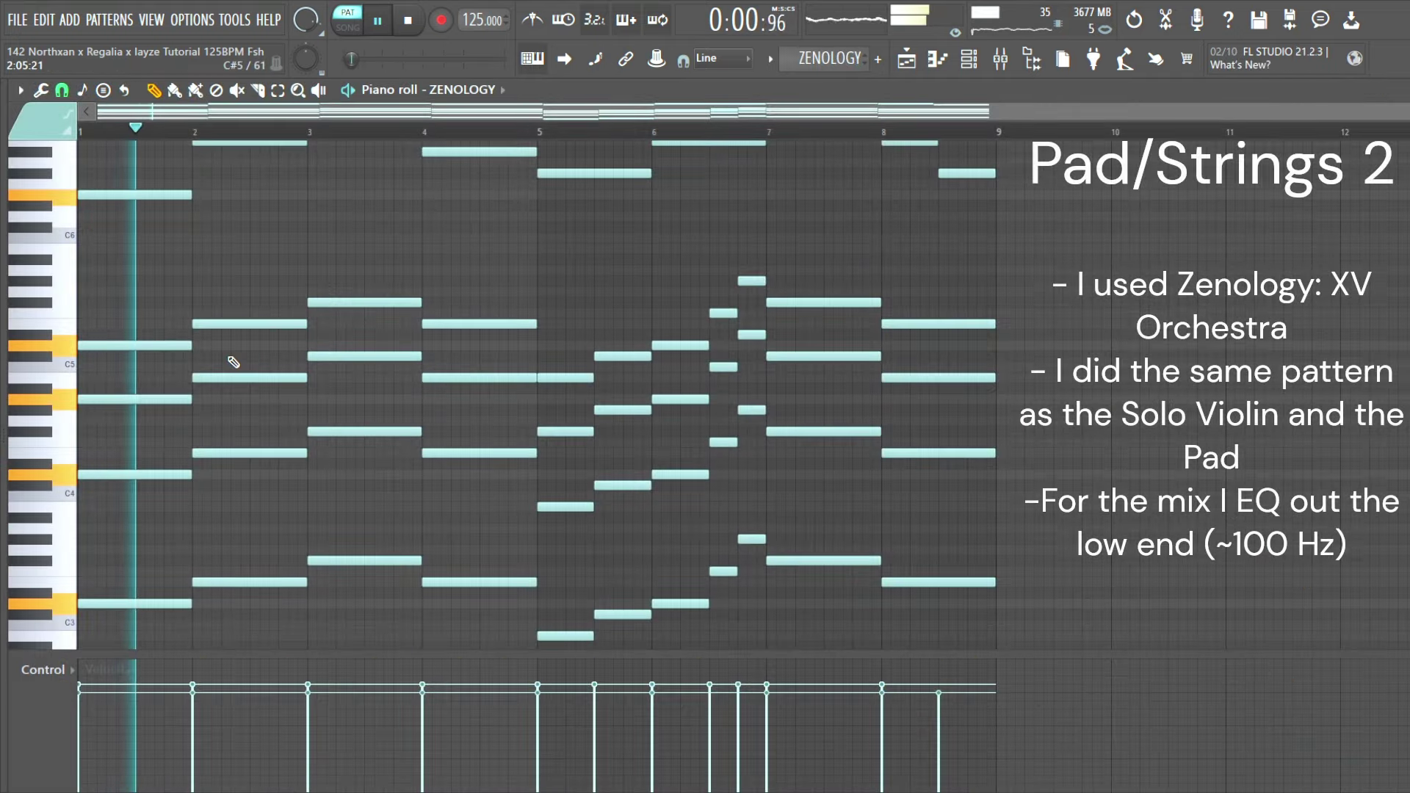
Step: Review the ZENOLOGY pad notes in the piano roll and check the preset loaded in its plugin
scroll(235, 375, up, 4)
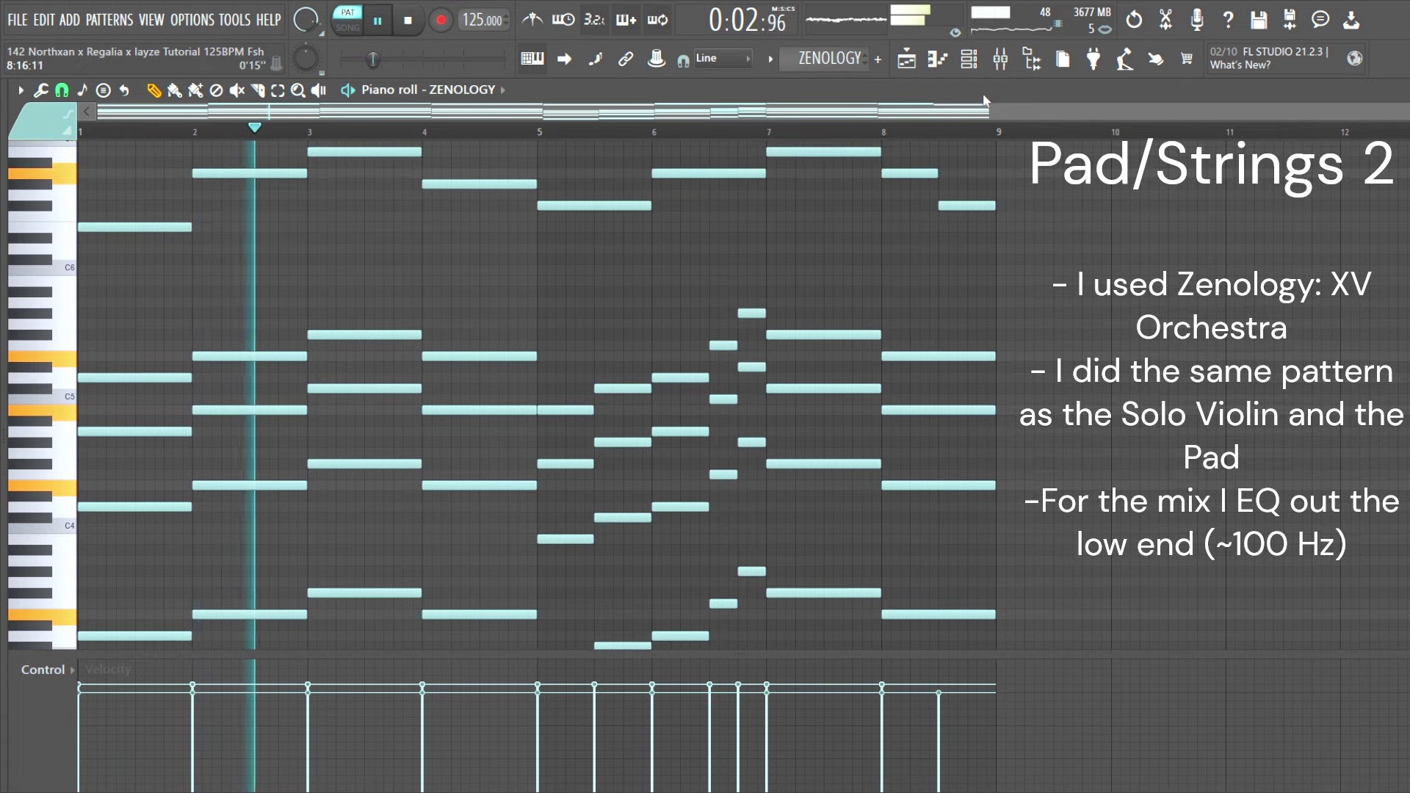
click(969, 59)
click(764, 280)
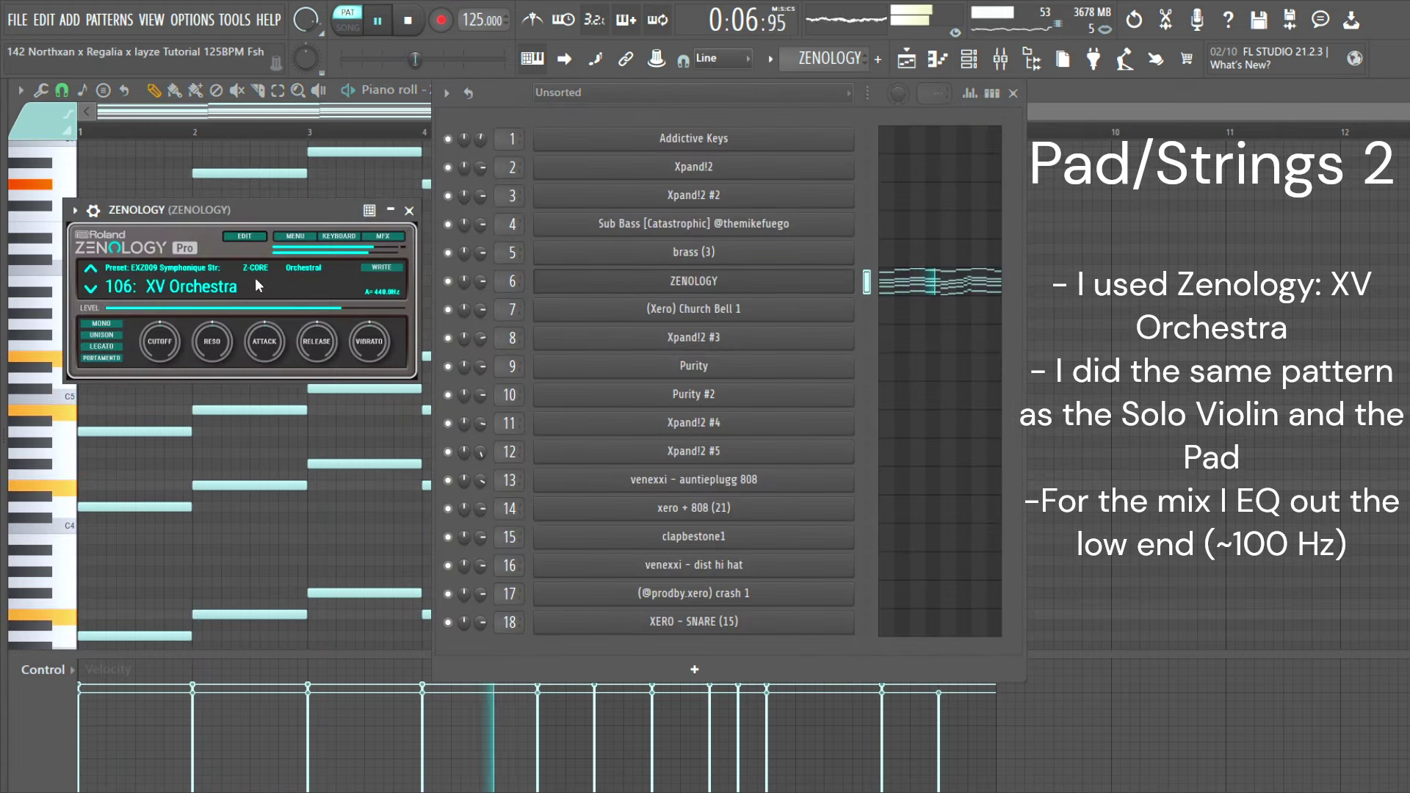
Step: Cut the low end of the ZENOLOGY mixer track around 100 Hz using band 1 of Fruity parametric EQ 2 as a steep high-pass
click(1000, 58)
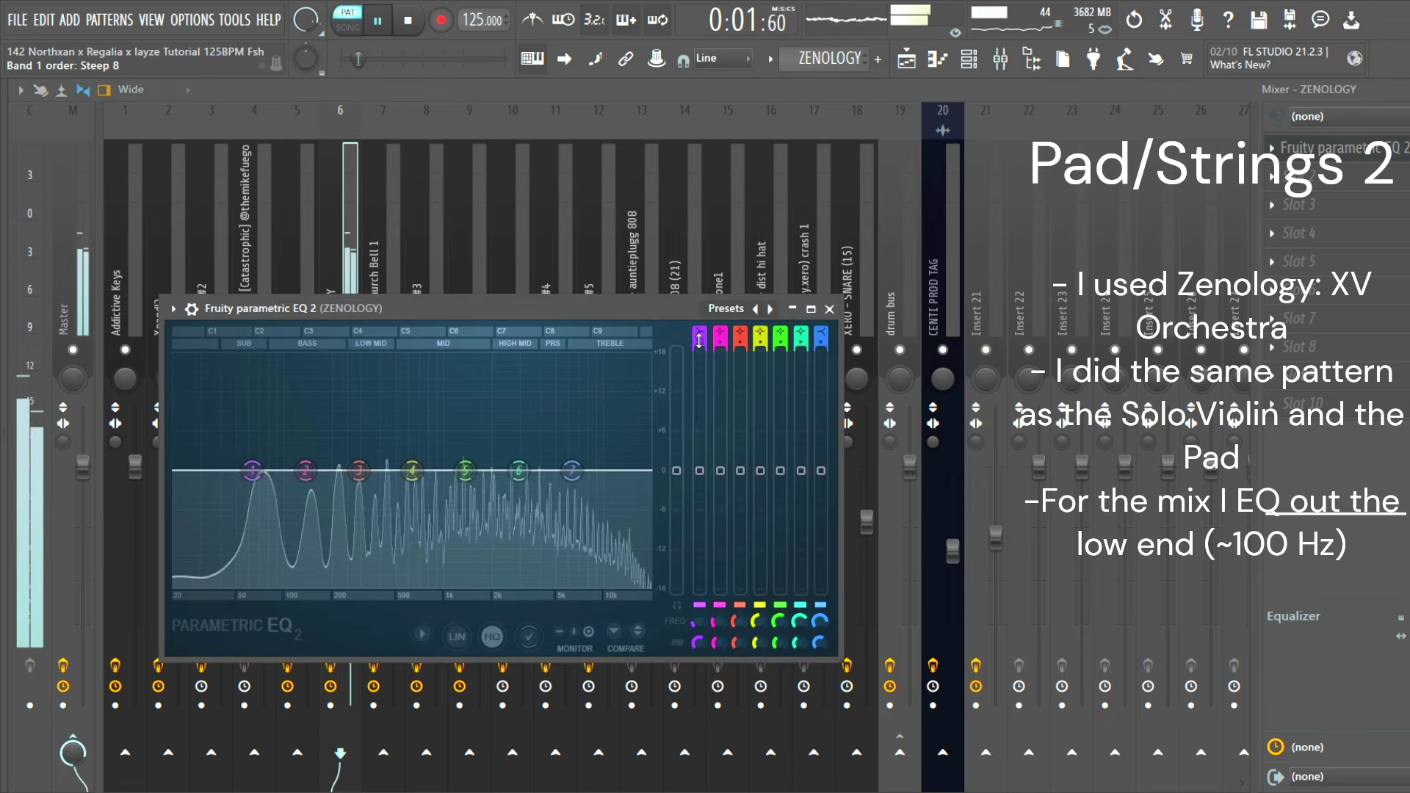
click(699, 339)
drag(253, 470, 309, 470)
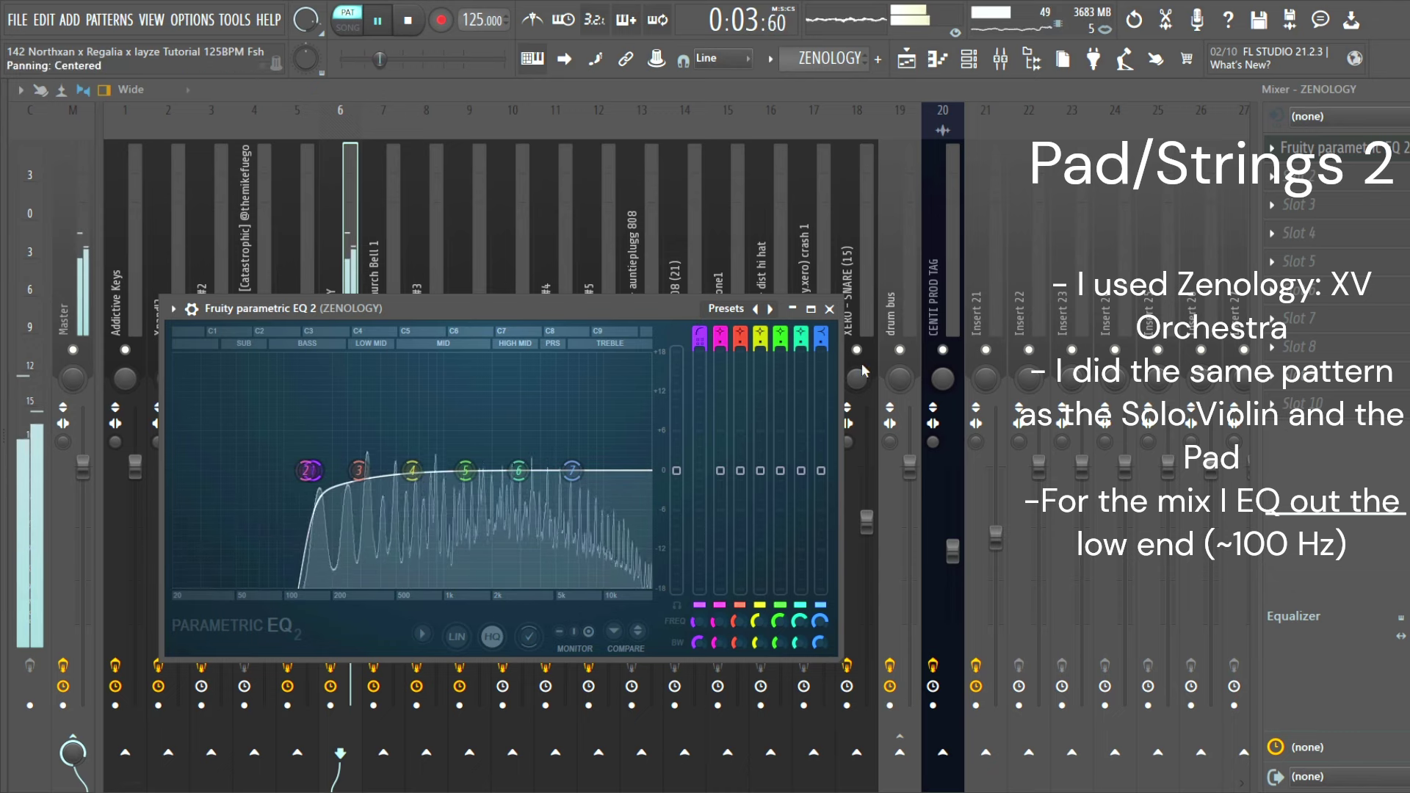
click(830, 308)
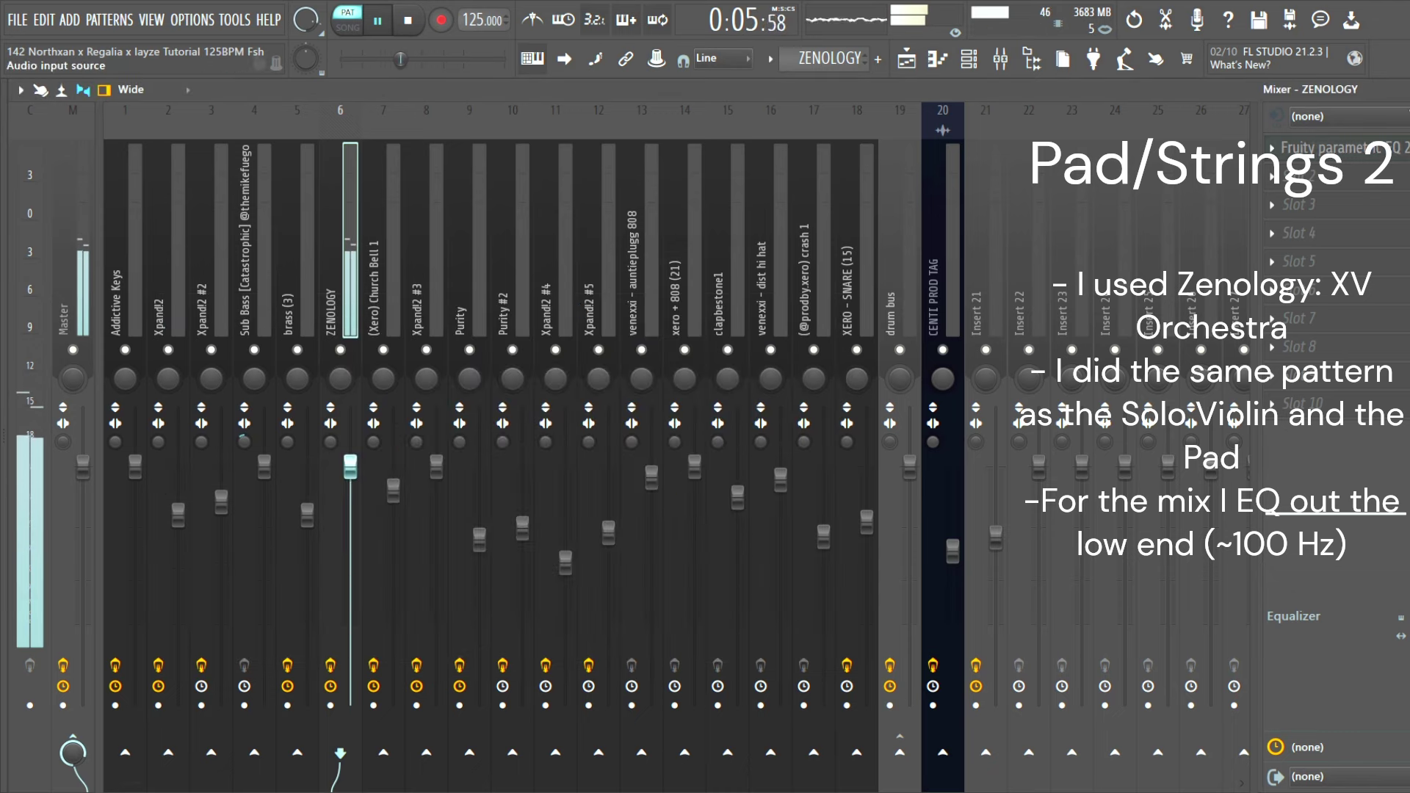
Step: Close the mixer and channel rack and bring up the playlist
key(Escape)
key(Escape)
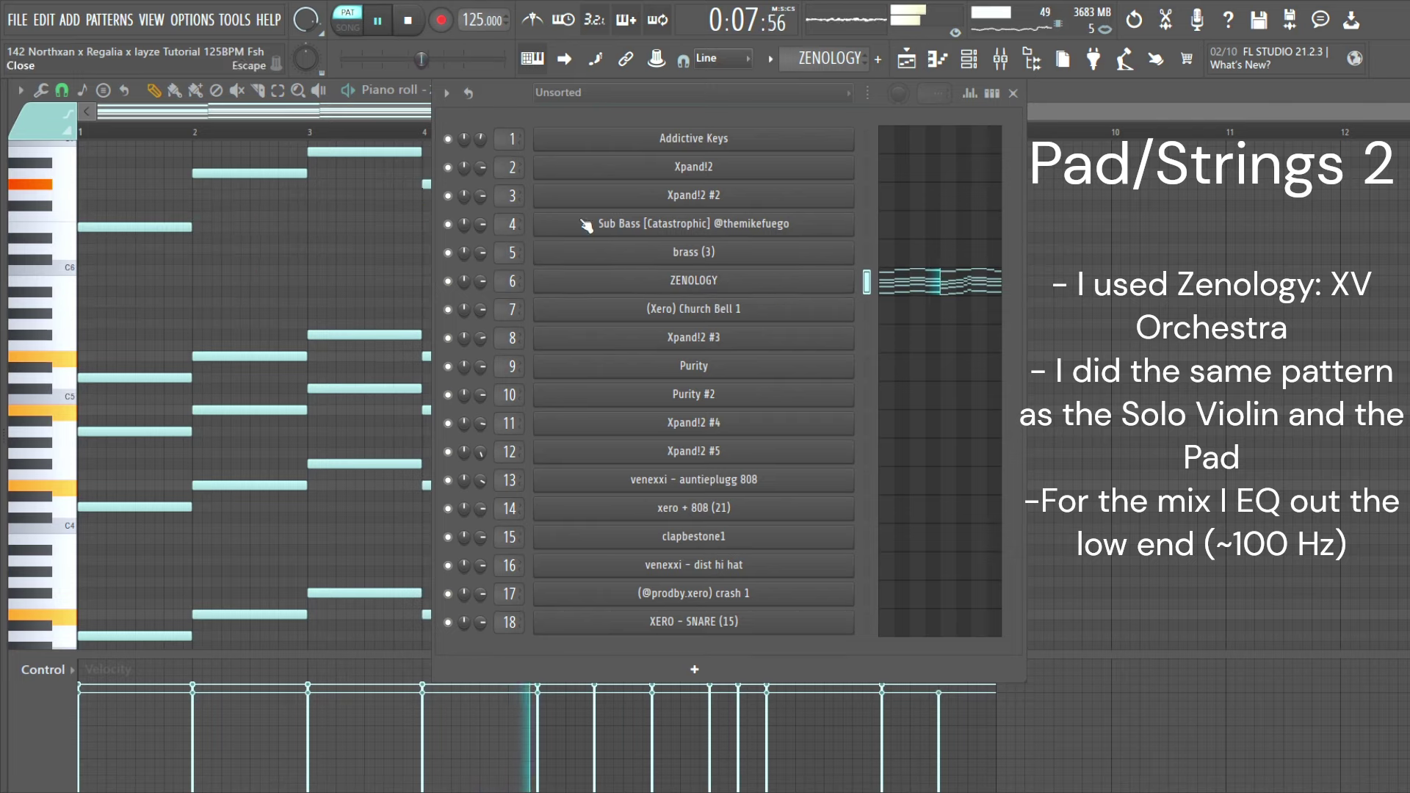
click(1013, 93)
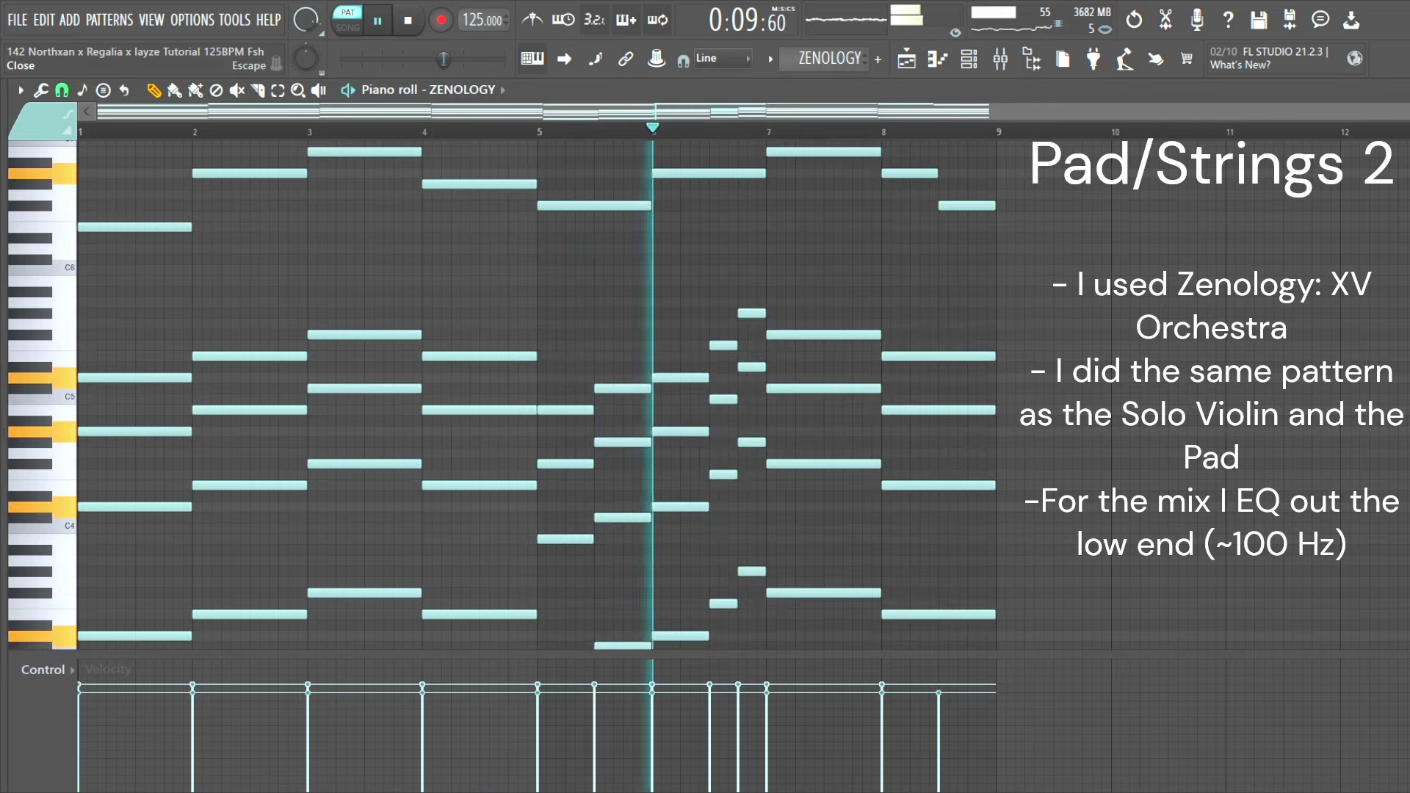
key(Escape)
key(Escape)
click(908, 60)
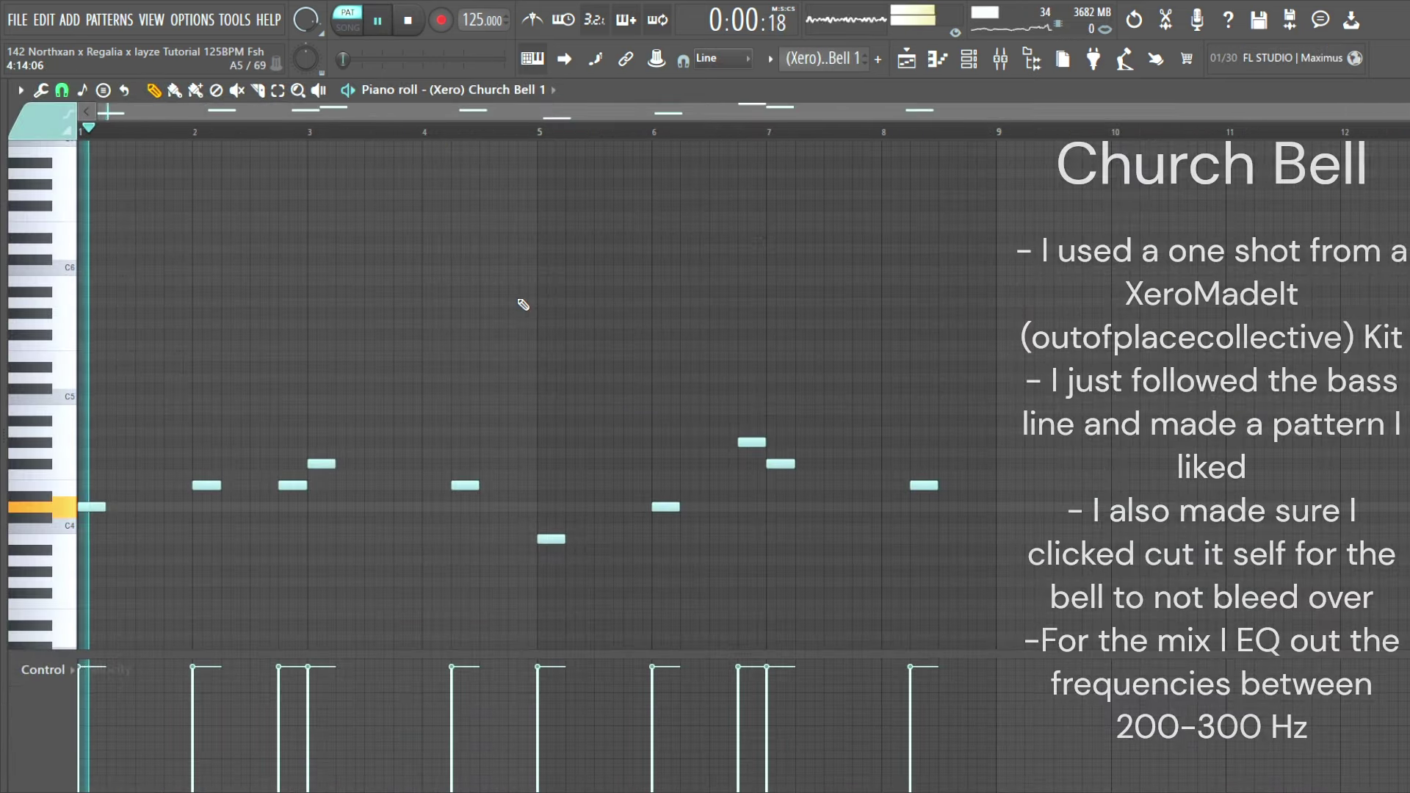
Step: Examine the (Xero) Church Bell 1 sampler's envelope and sample settings, and close its window and the channel rack
click(1000, 58)
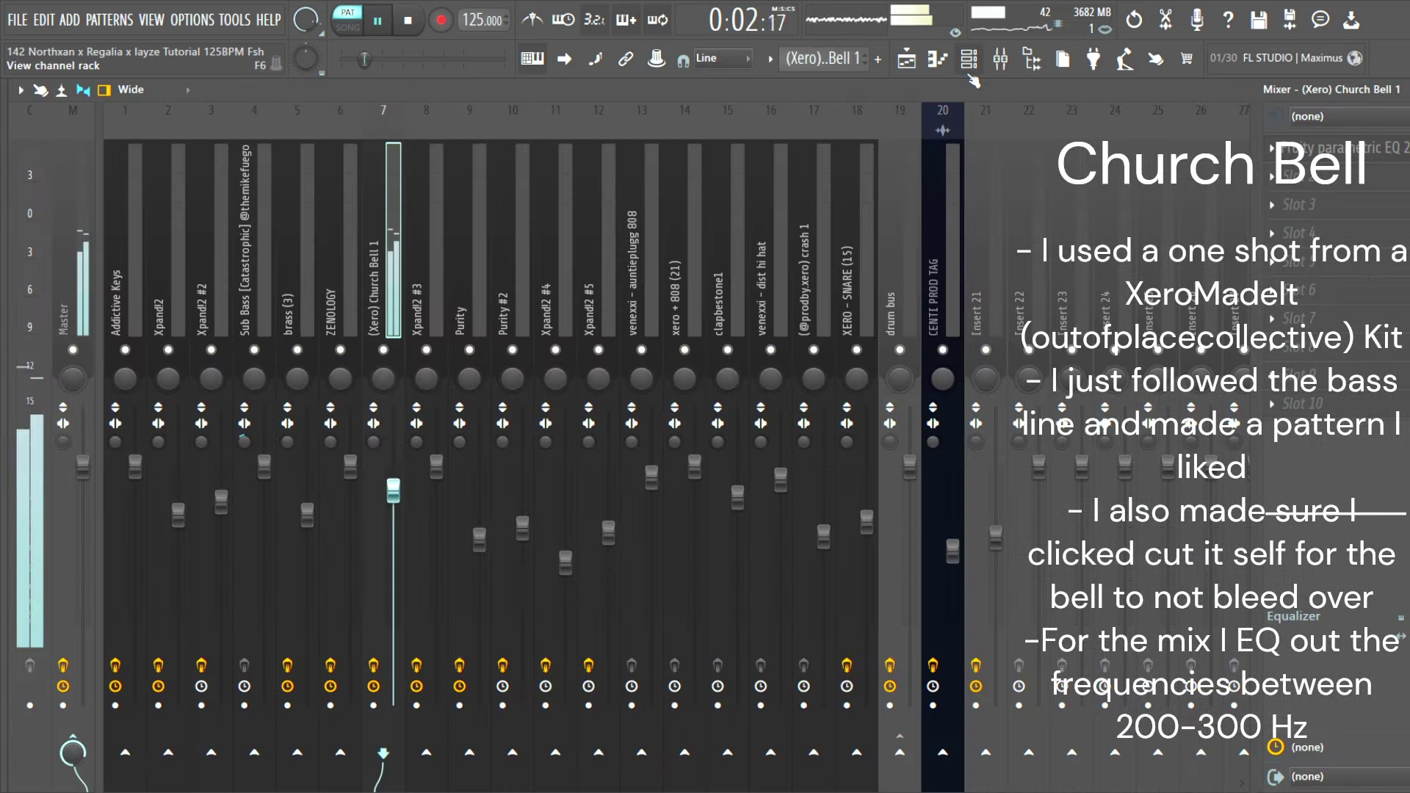
click(969, 58)
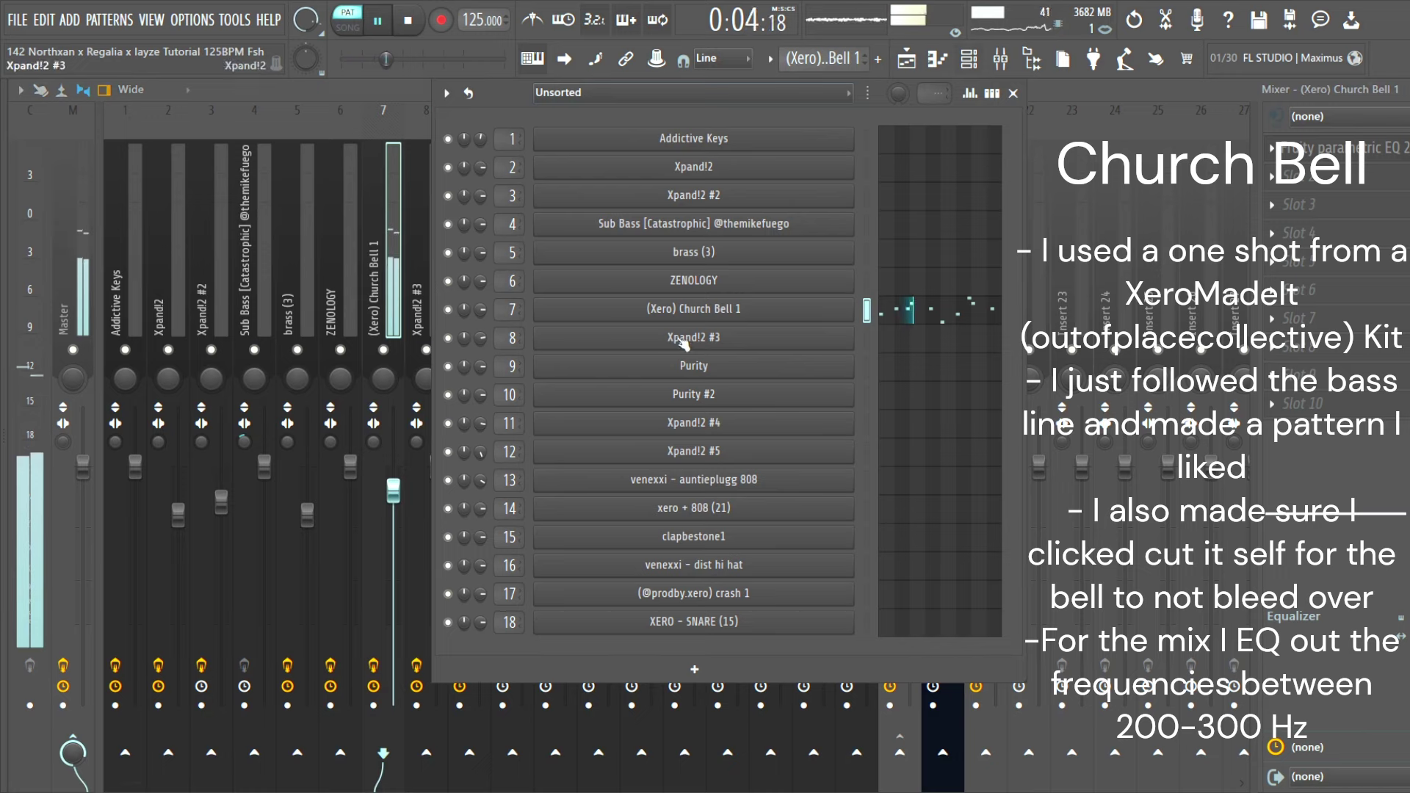
click(693, 309)
click(155, 269)
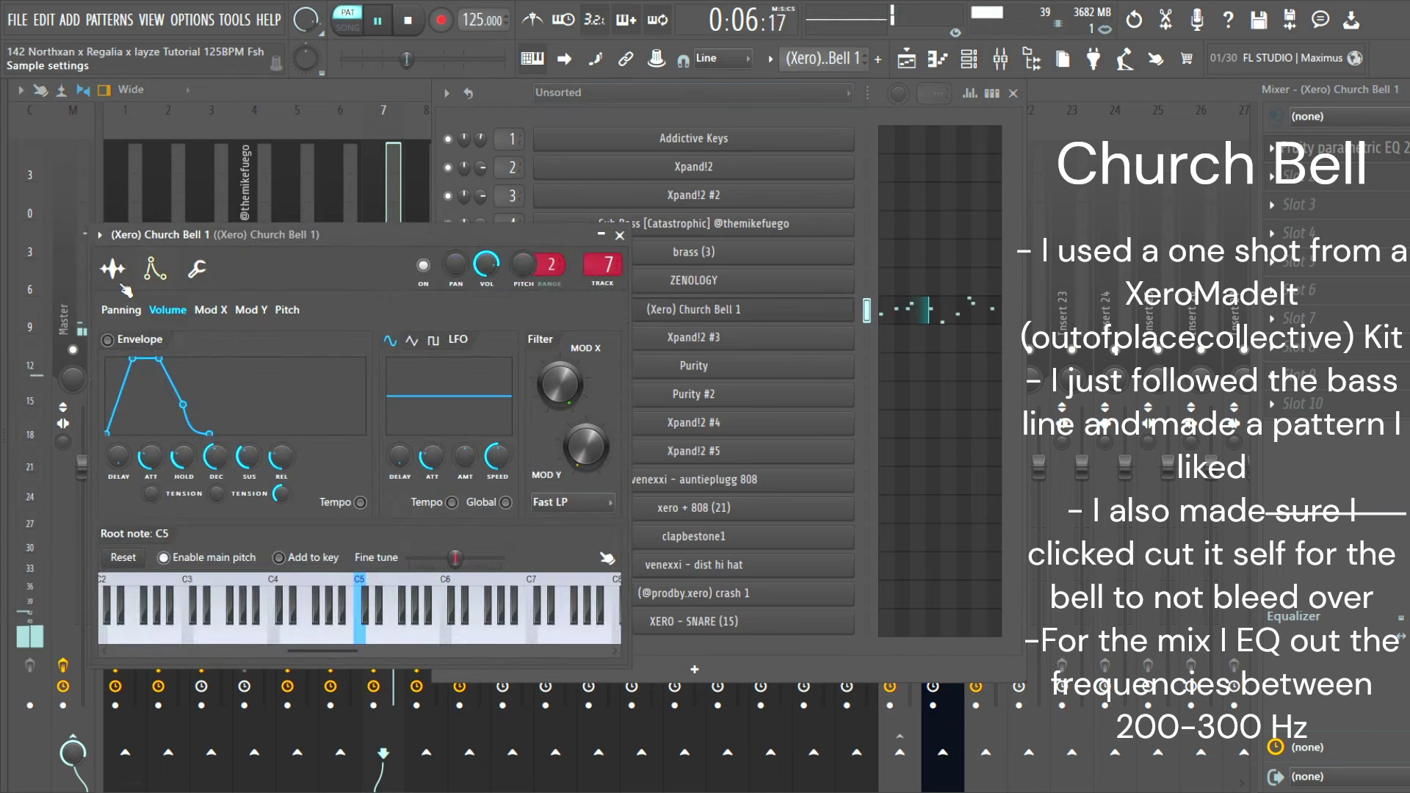
click(121, 283)
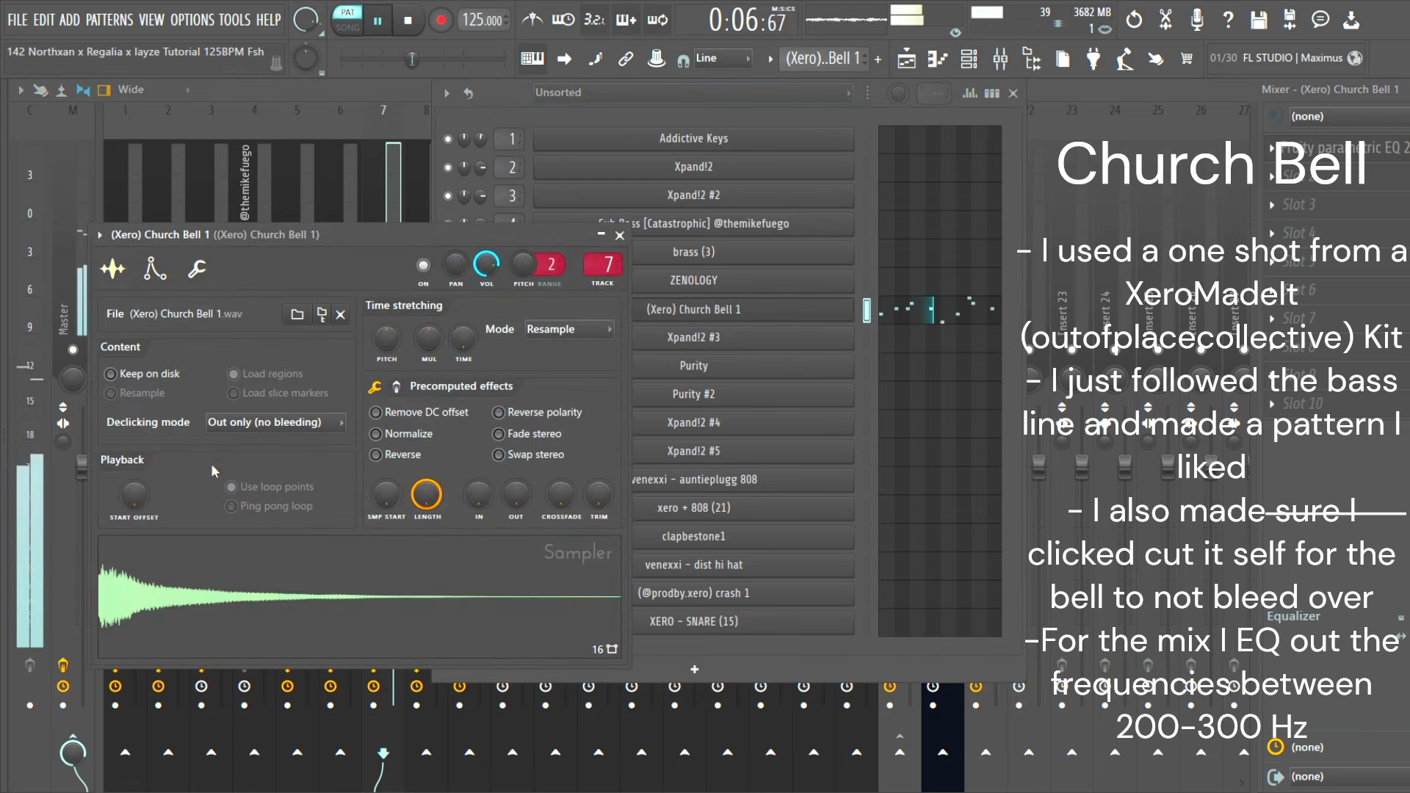
click(1013, 93)
click(619, 236)
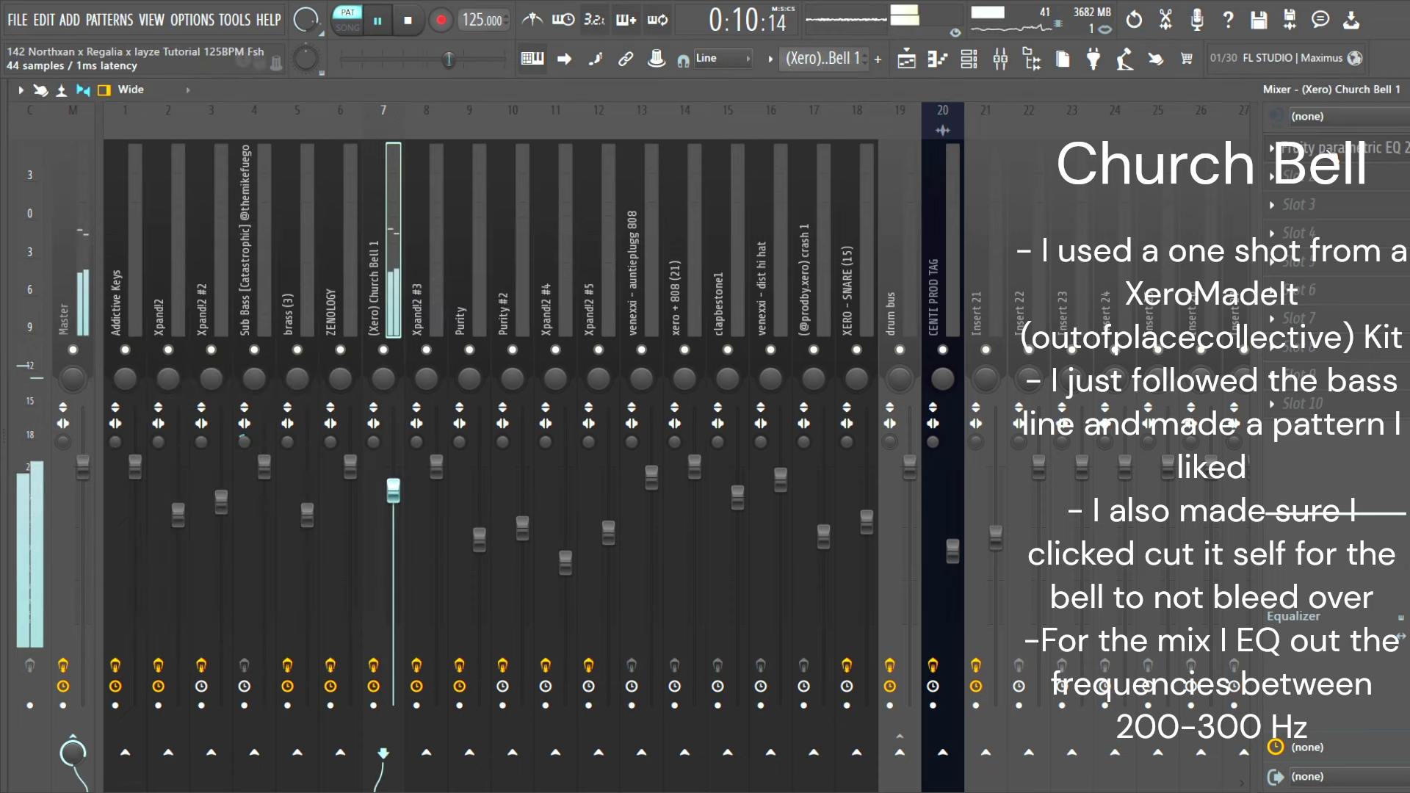
Step: Inspect the Fruity parametric EQ 2 on the (Xero) Church Bell 1 mixer track and return to the playlist
click(1322, 147)
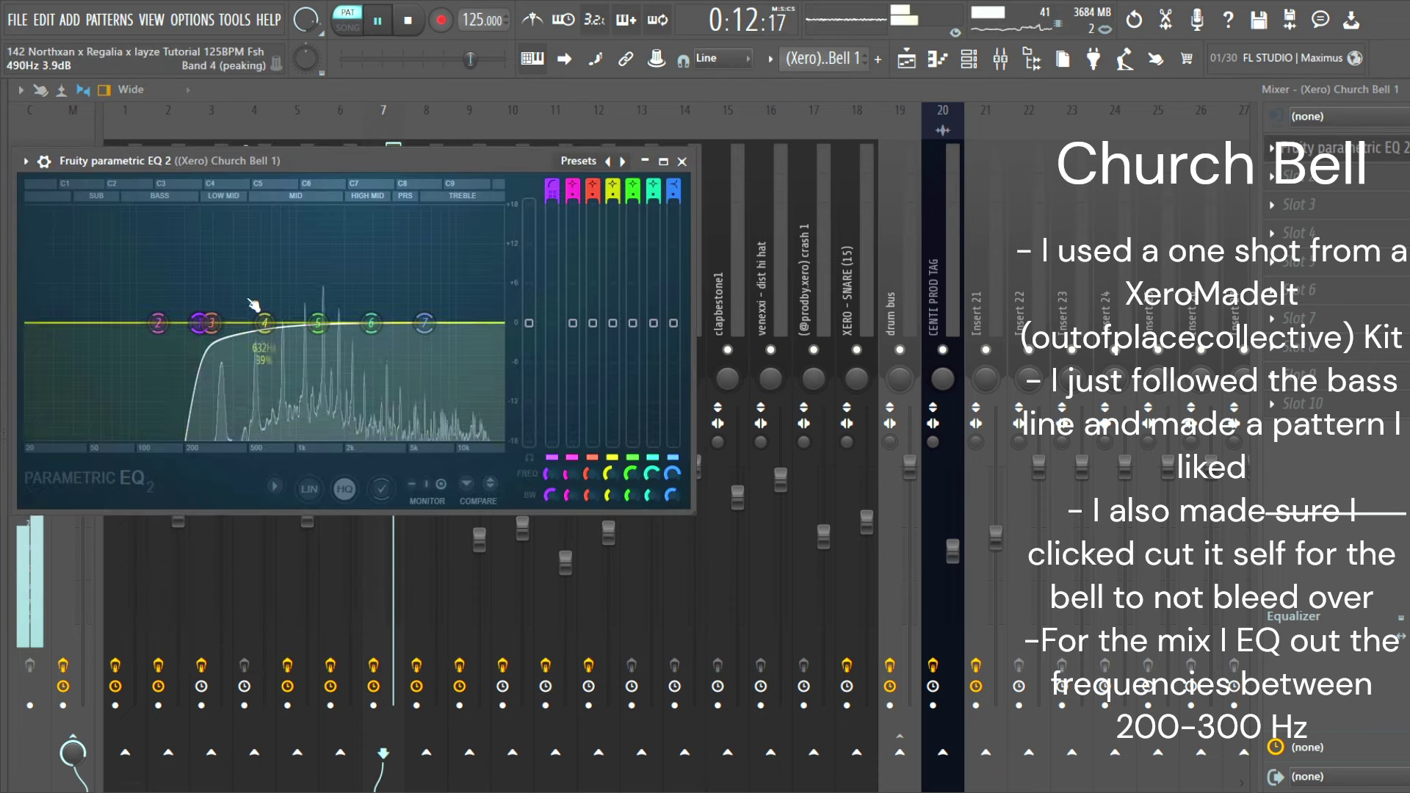
click(681, 161)
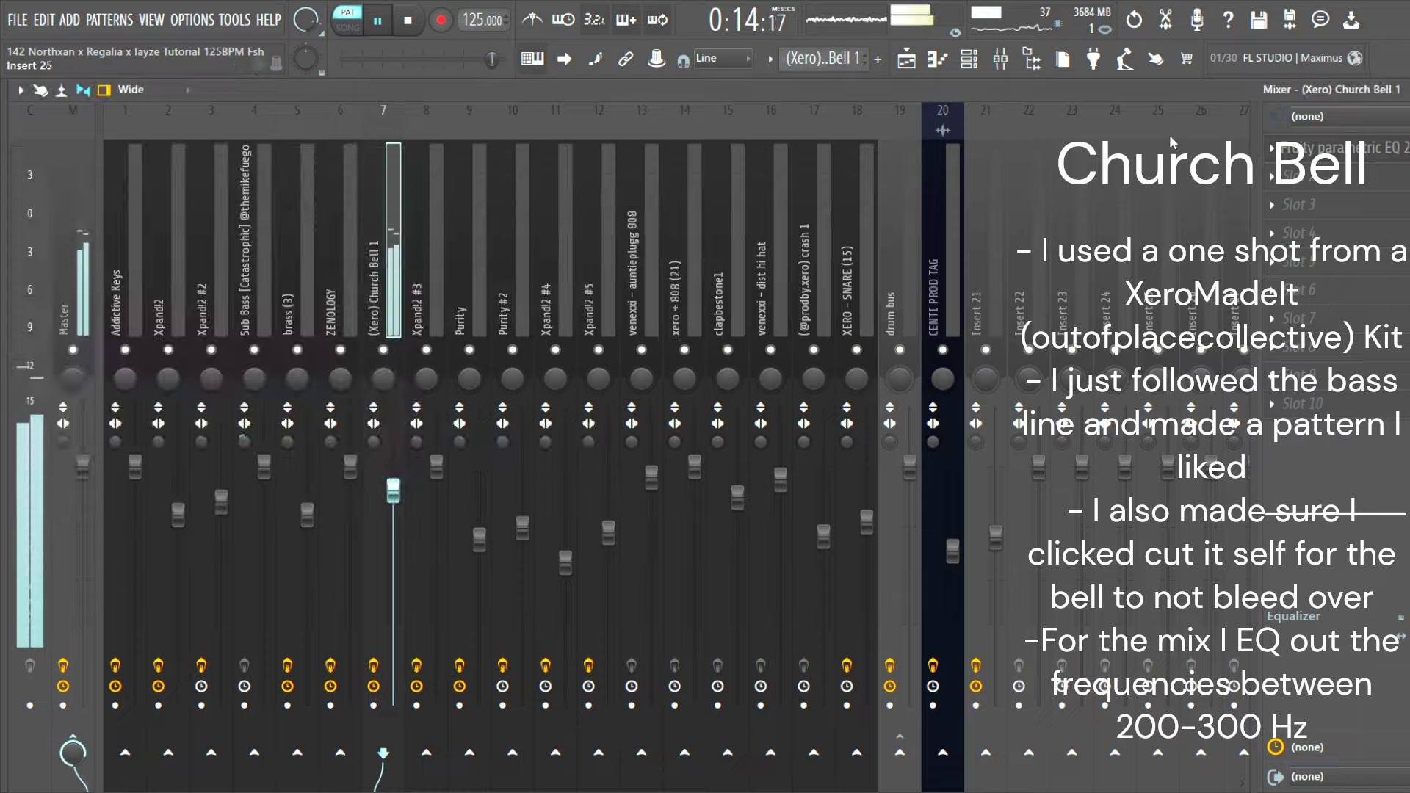
key(F7)
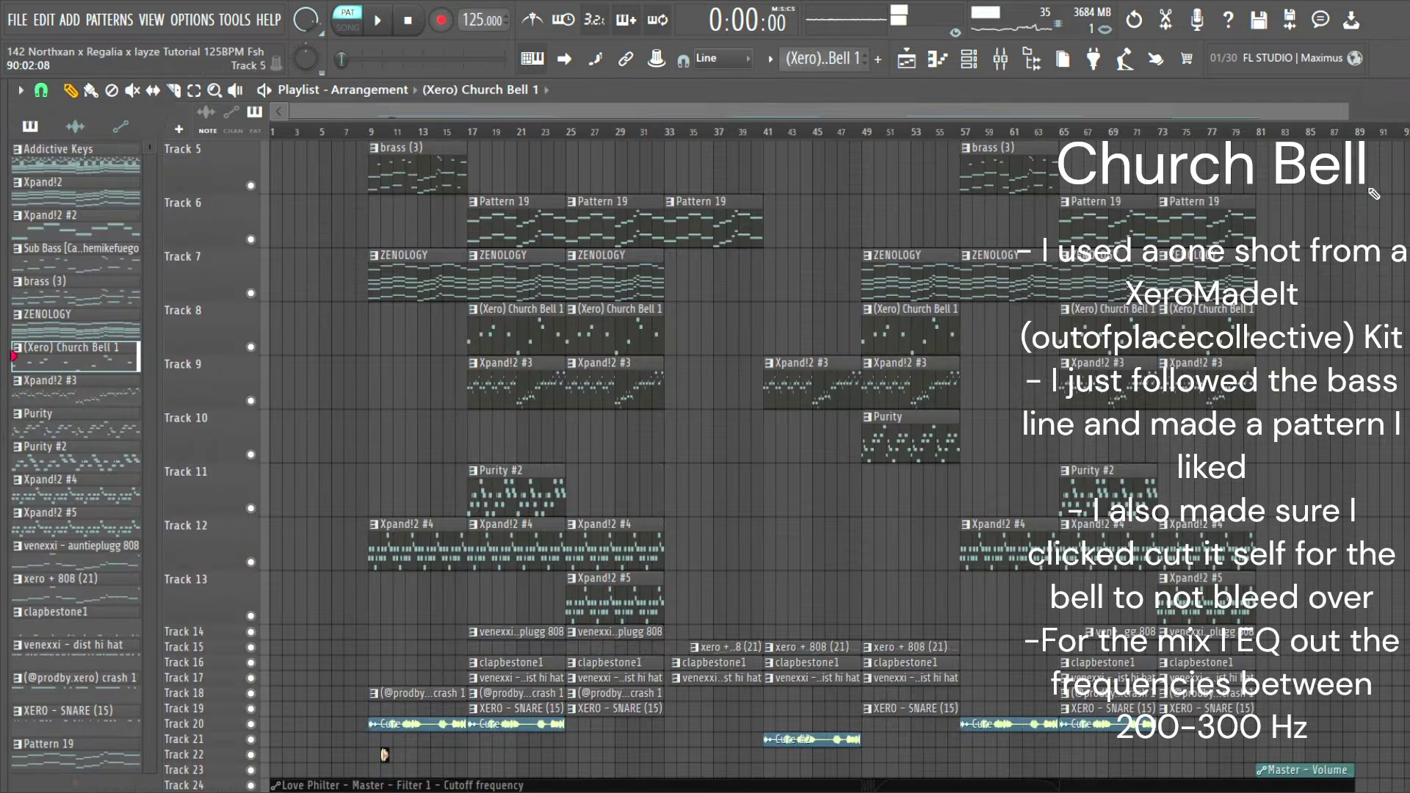
scroll(1374, 194, down, 1)
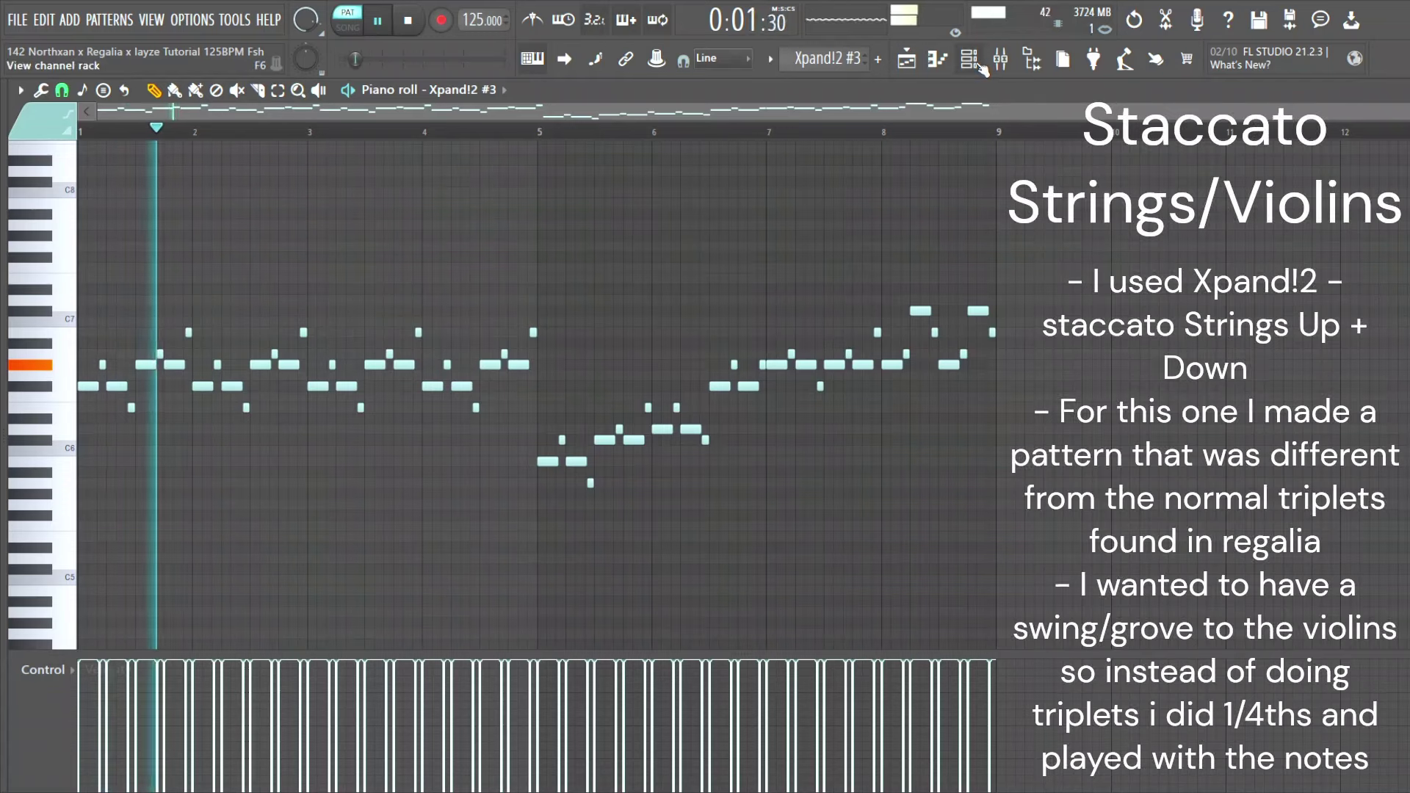
Step: Check which sound the Xpand!2 #3 channel uses for the staccato strings
key(F6)
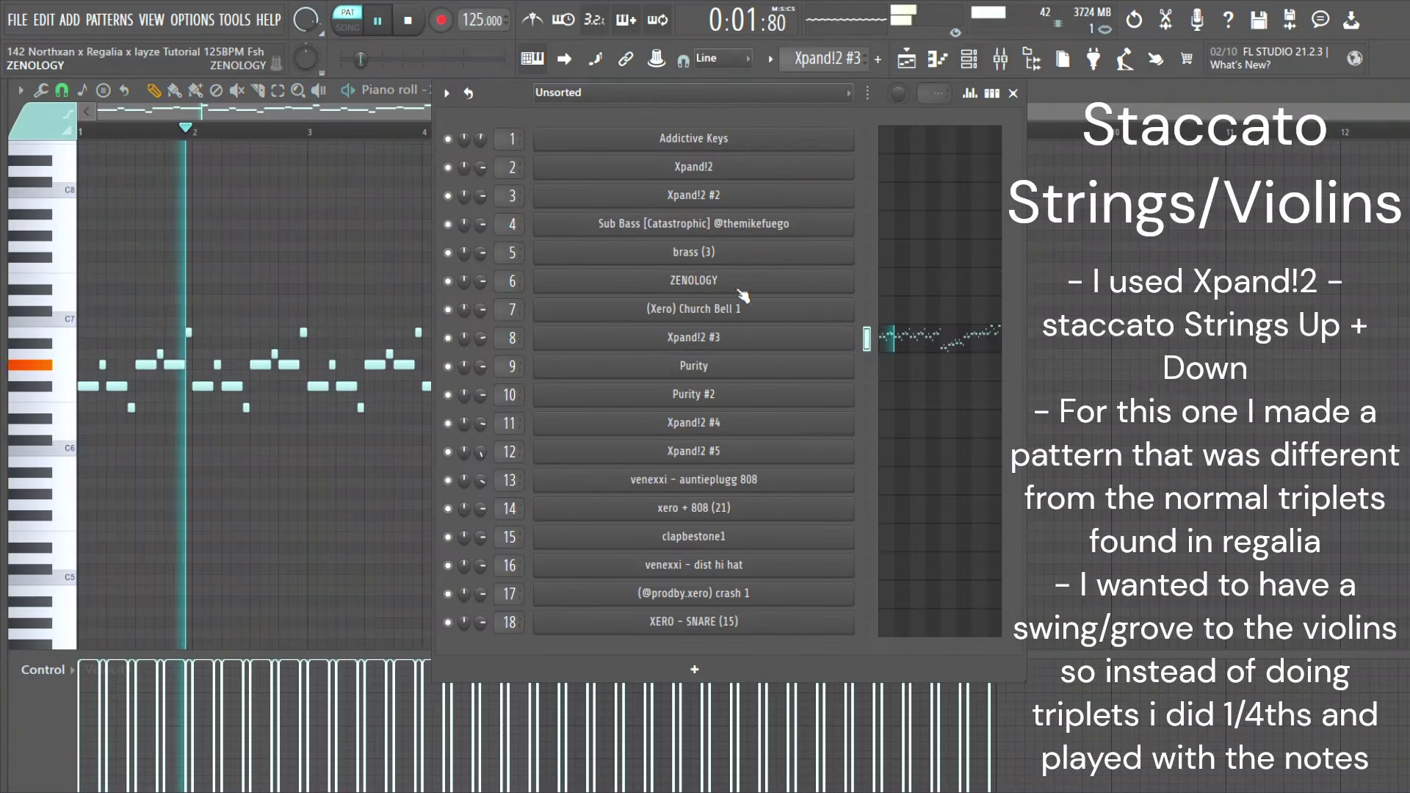
click(741, 331)
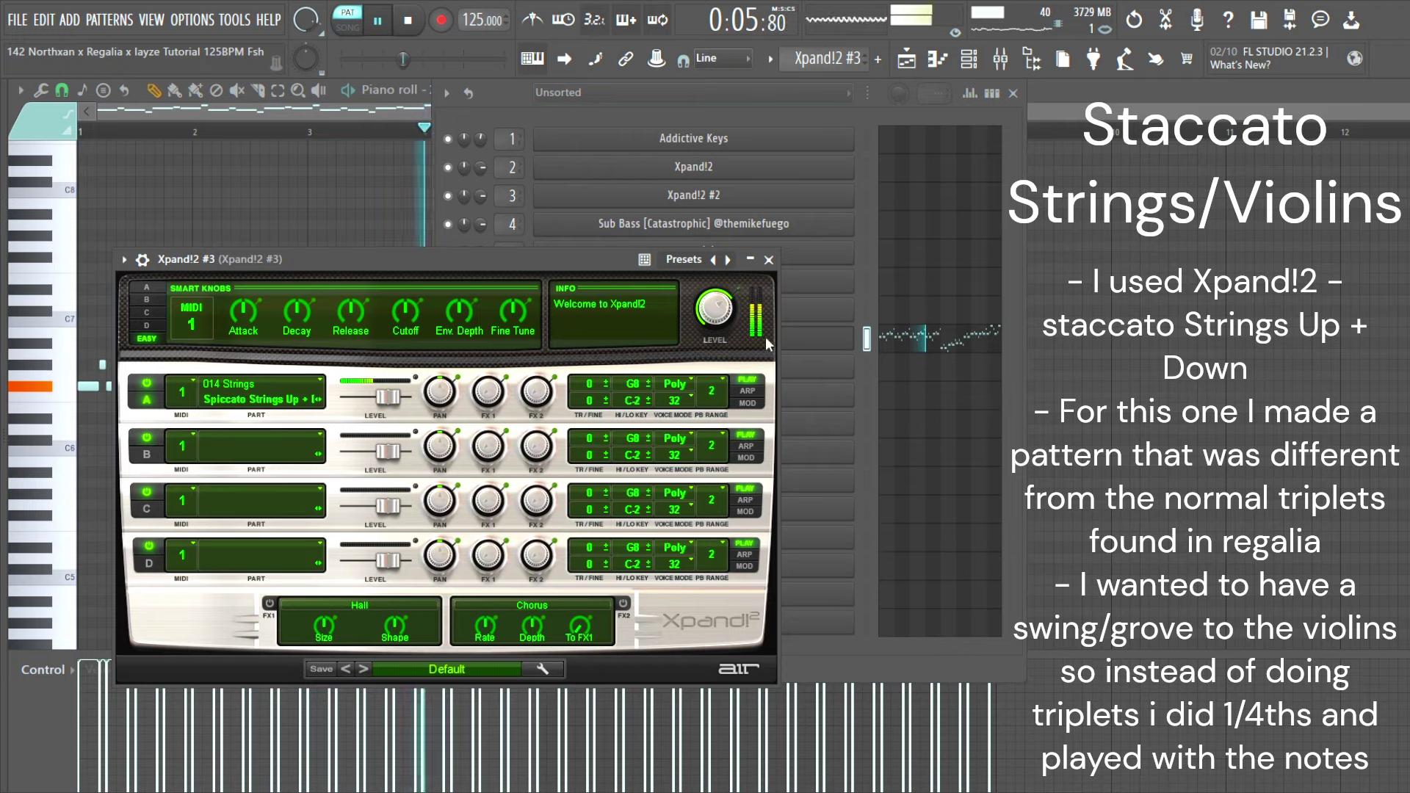
click(769, 260)
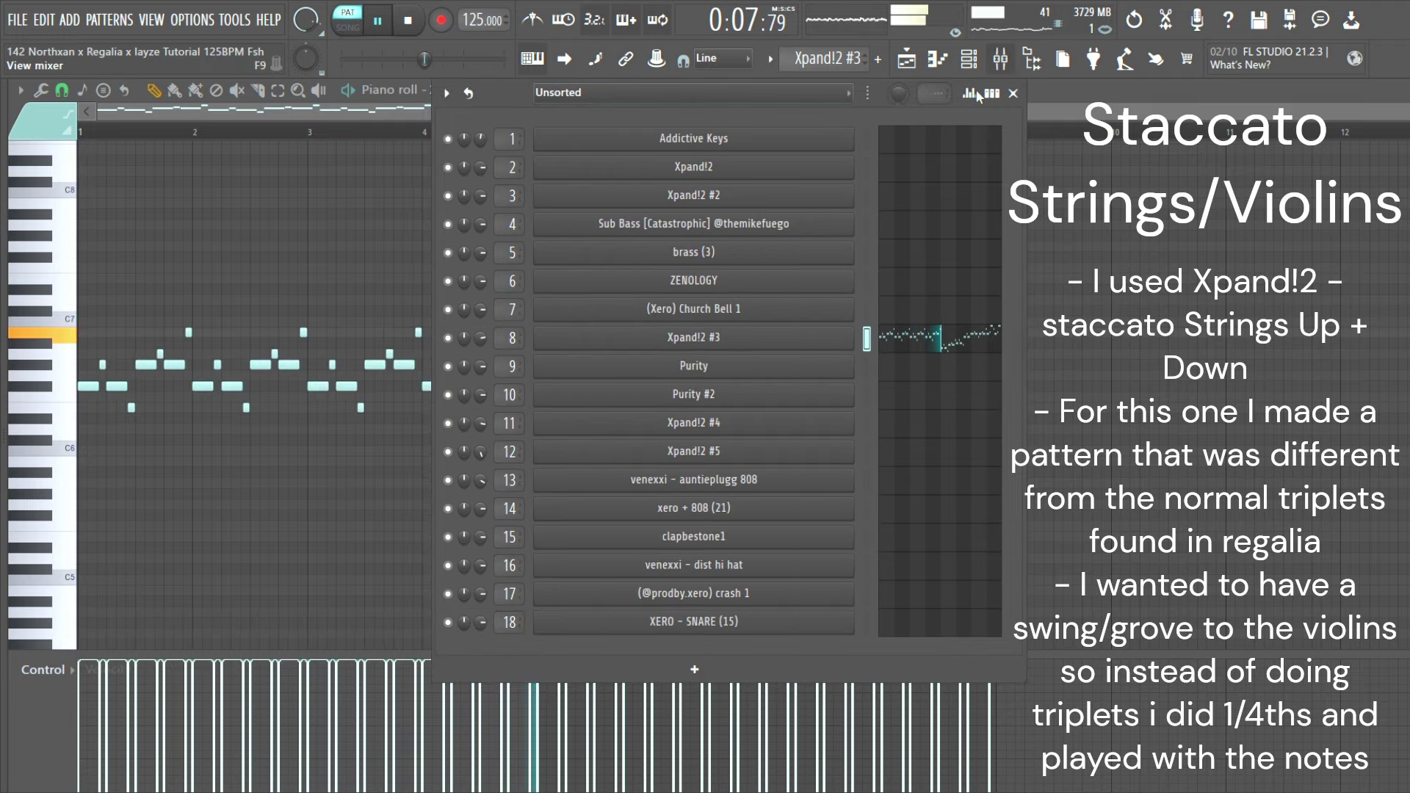
Step: Inspect the Fruity delay 2, PanCake2, Fruity Flanger and Fruity parametric EQ 2 settings on the Xpand!2 #3 mixer track
click(1005, 63)
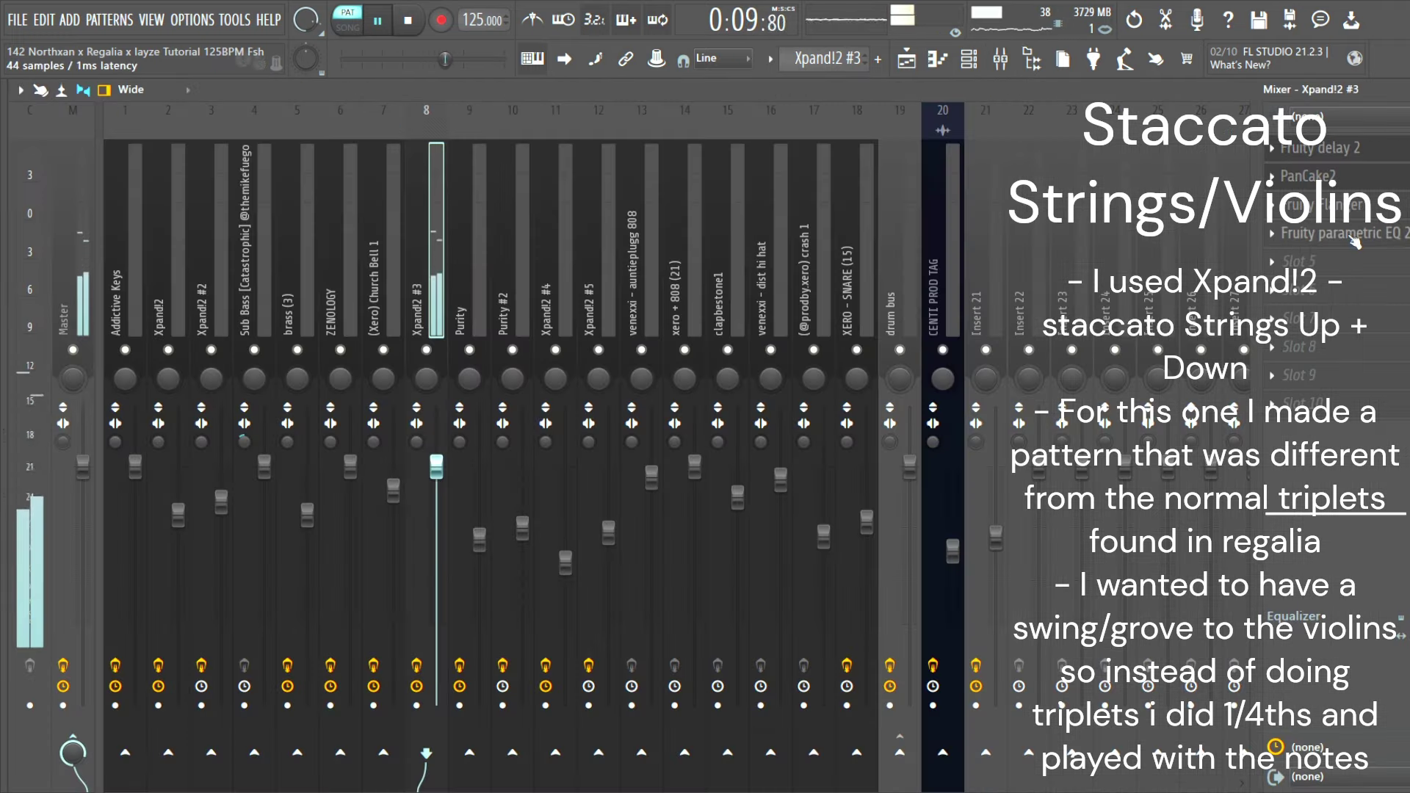
click(1345, 151)
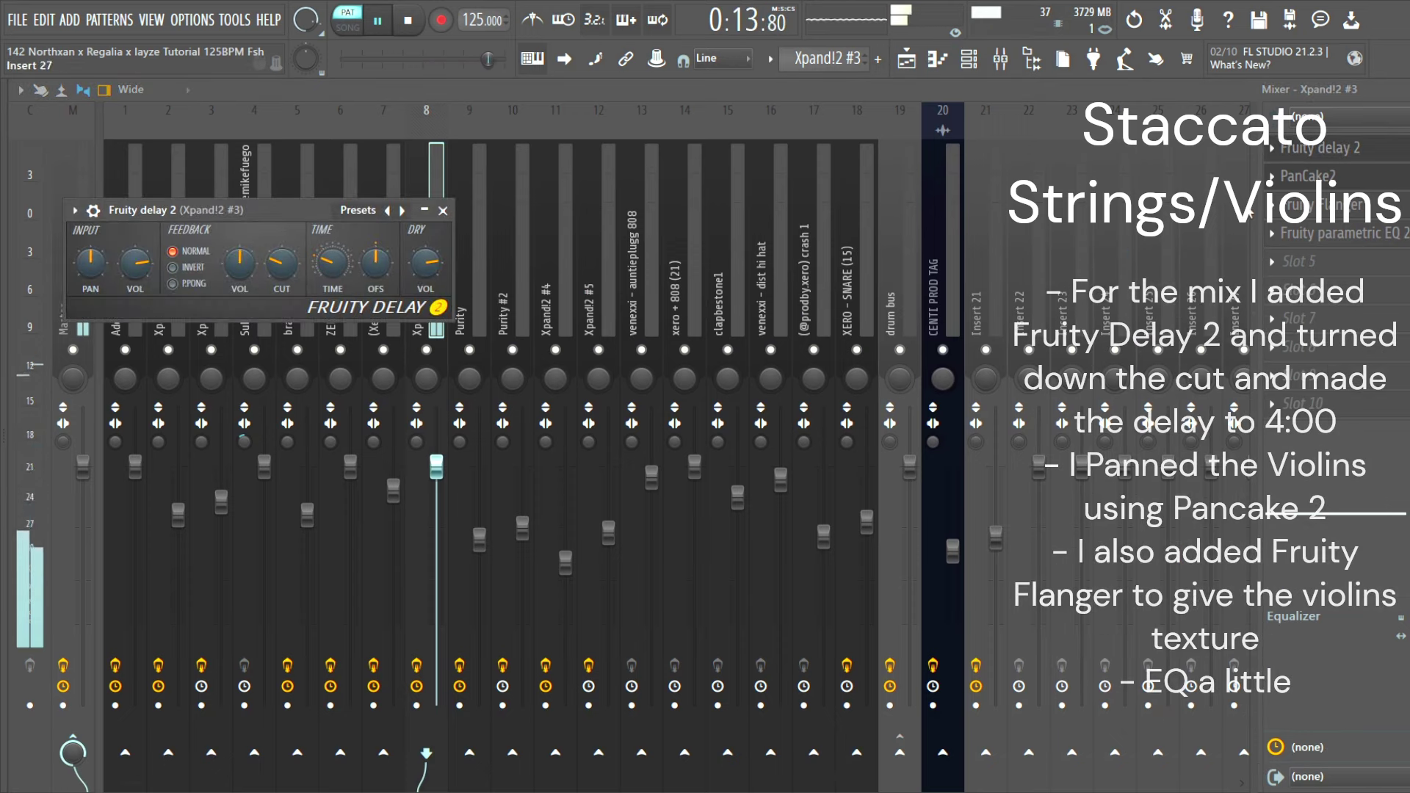
click(1327, 176)
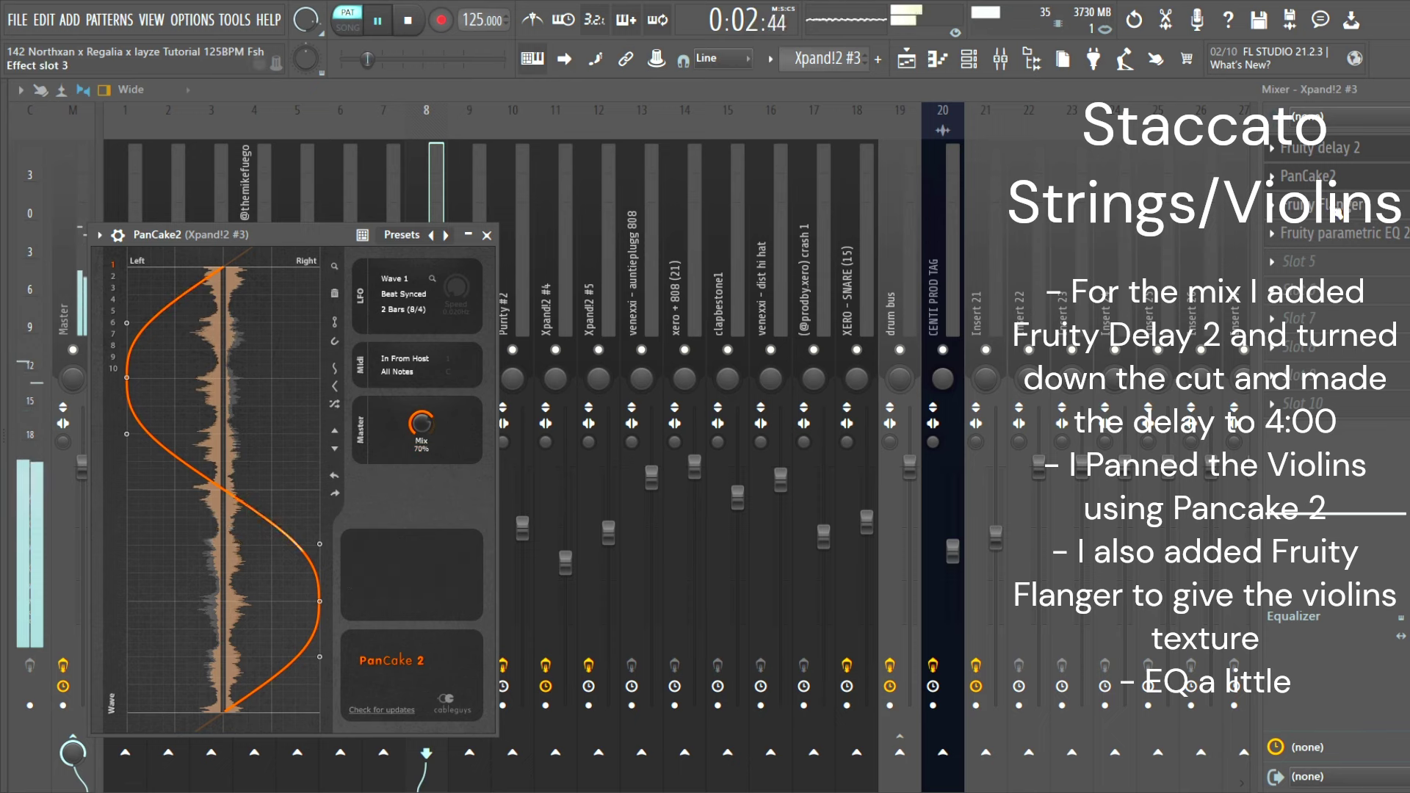
click(1338, 206)
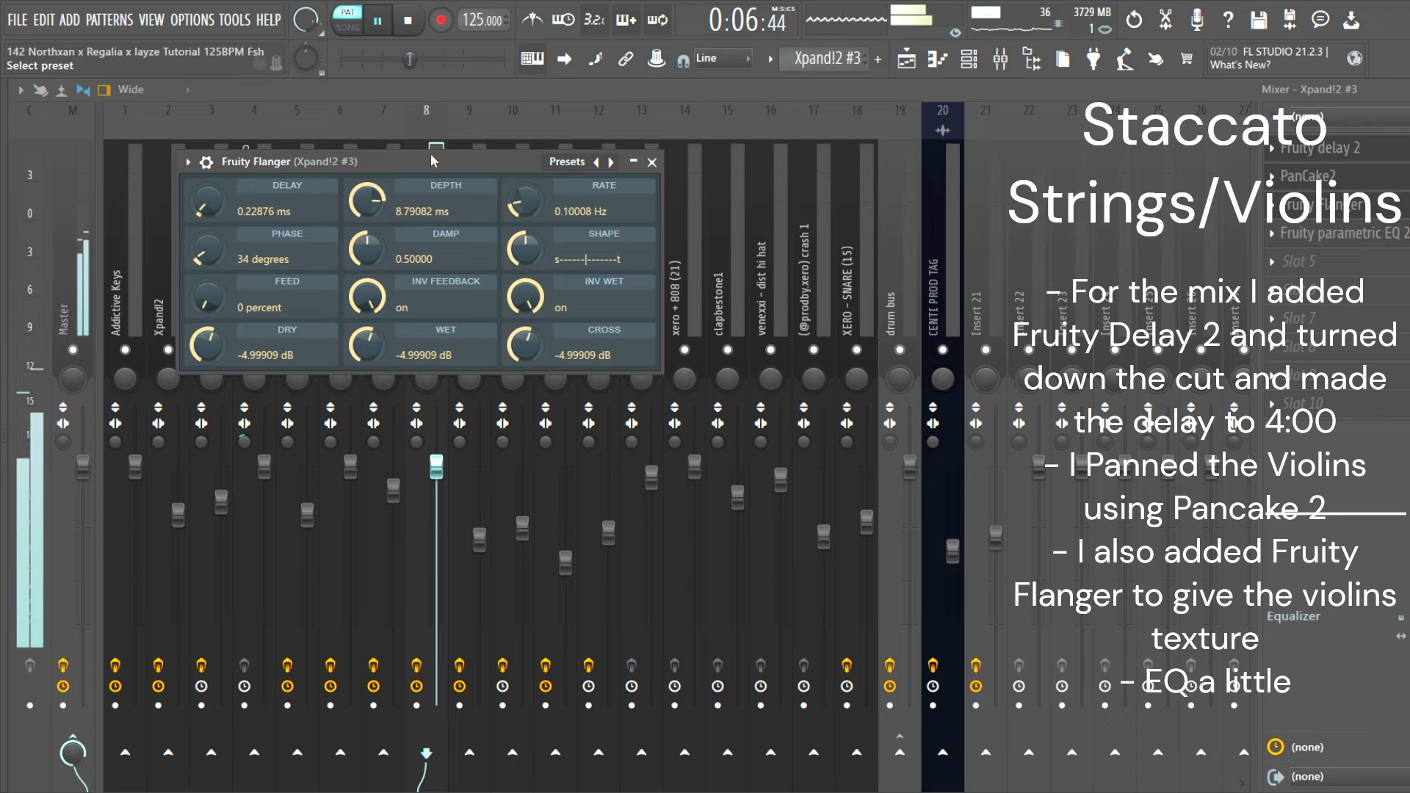
click(1324, 235)
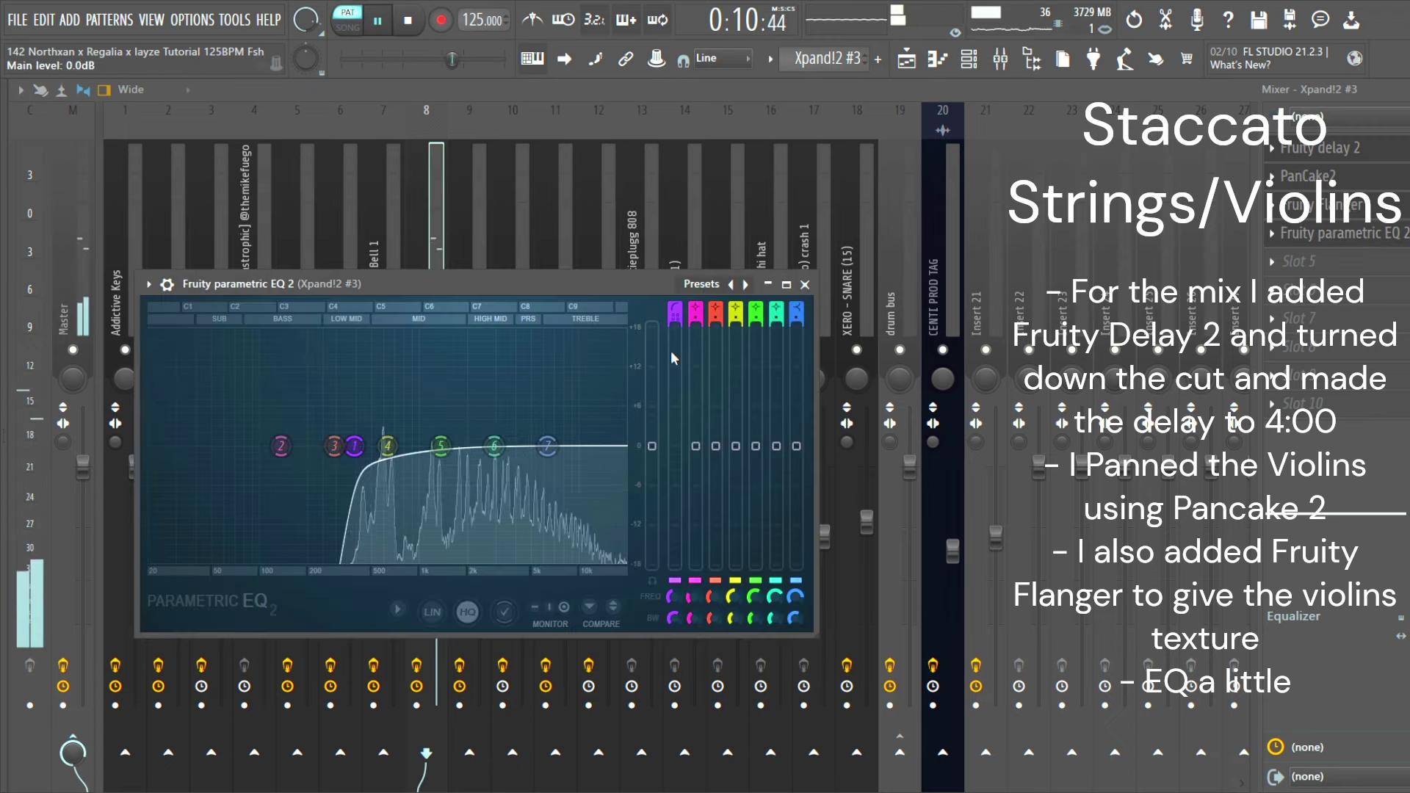
Step: Close the mixer and effect windows of the Xpand!2 #3 strings, stop playback and delete the stray note above C8 in the piano roll
click(805, 285)
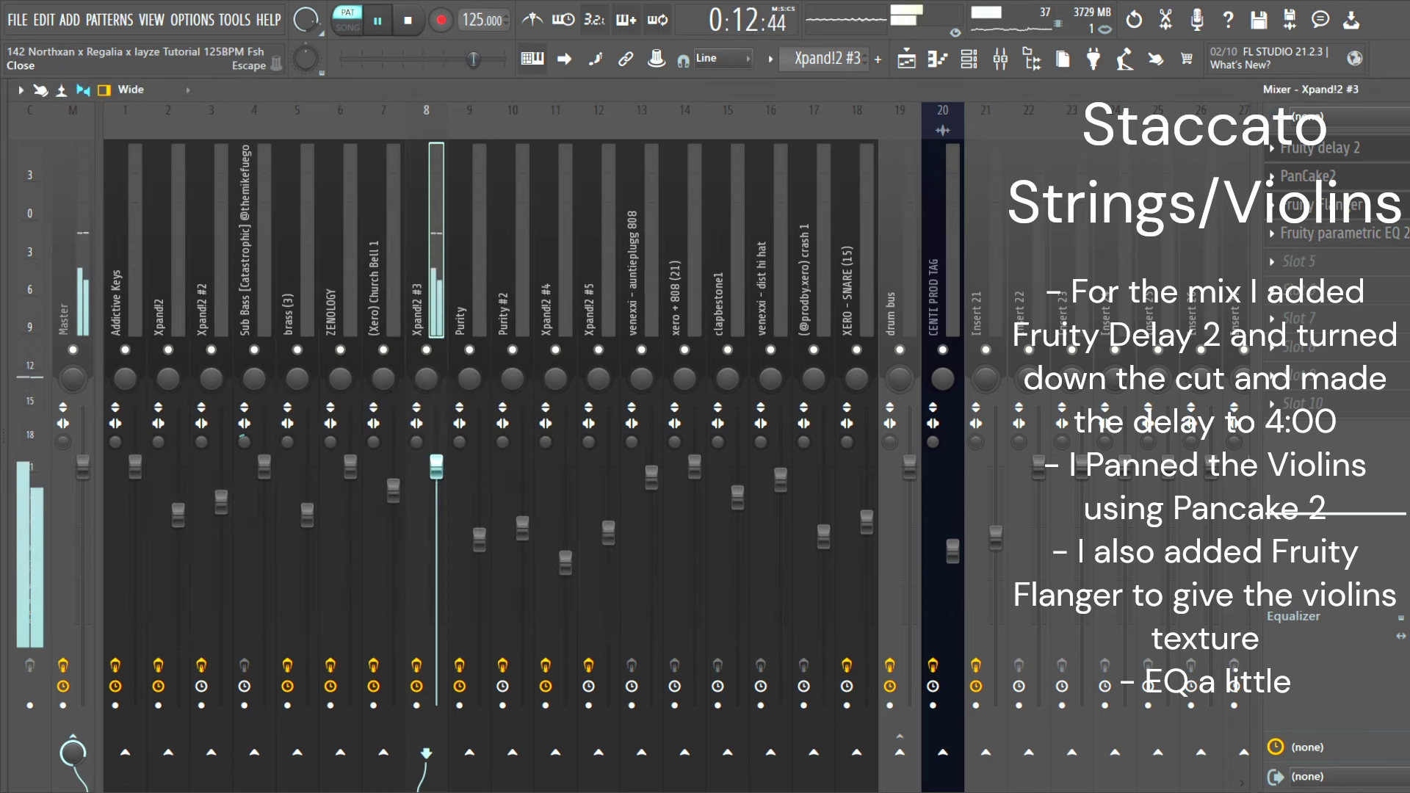
key(F9)
click(1013, 94)
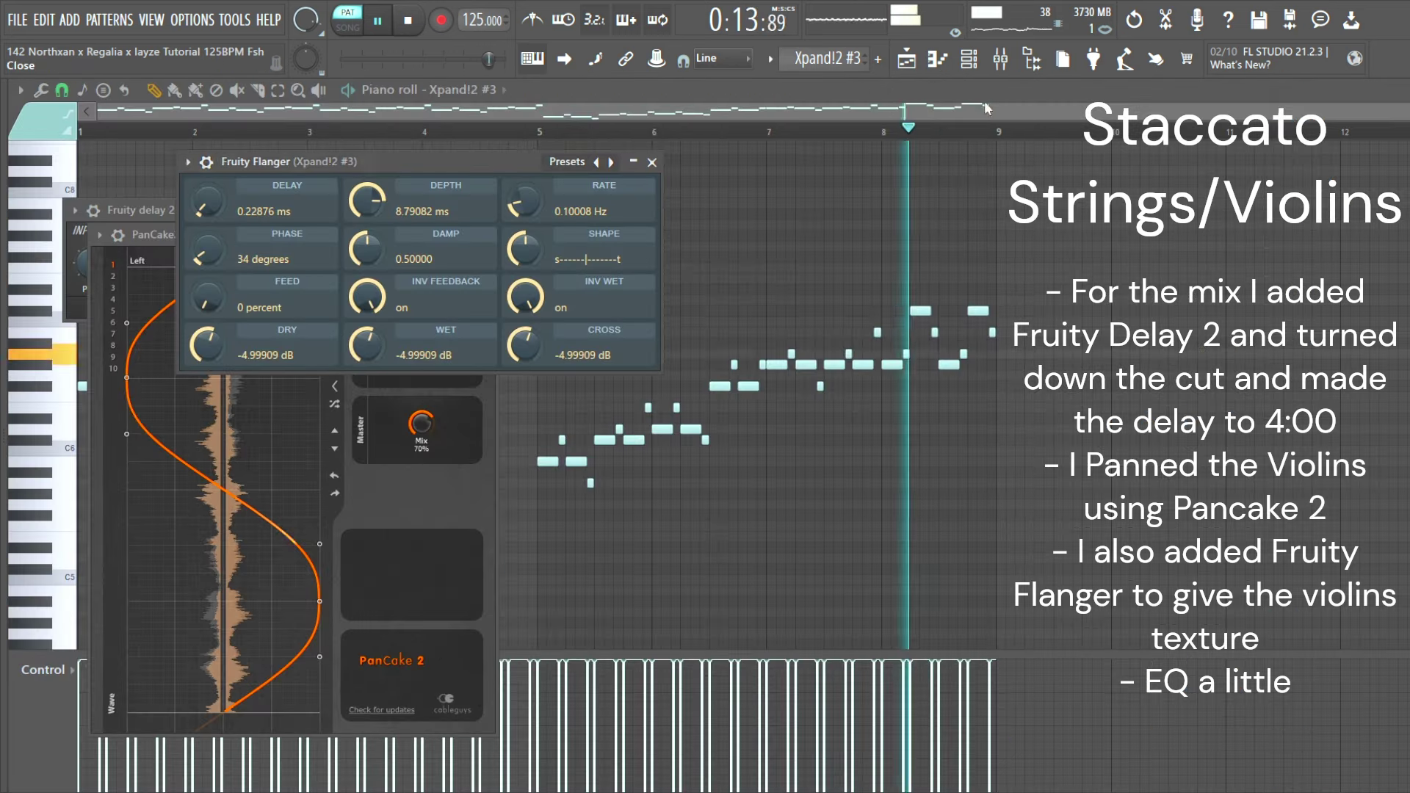
click(651, 162)
key(space)
scroll(673, 209, up, 1)
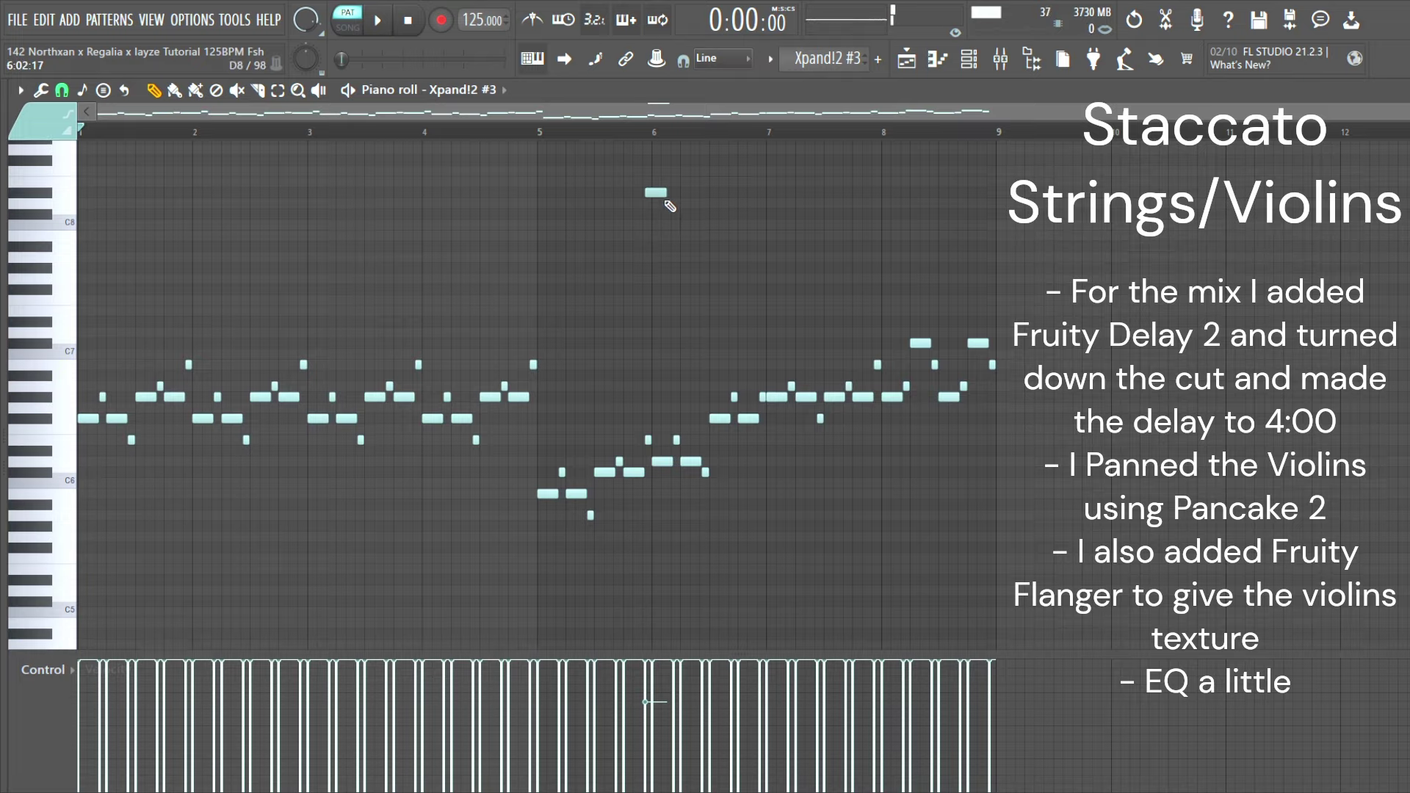
right_click(665, 196)
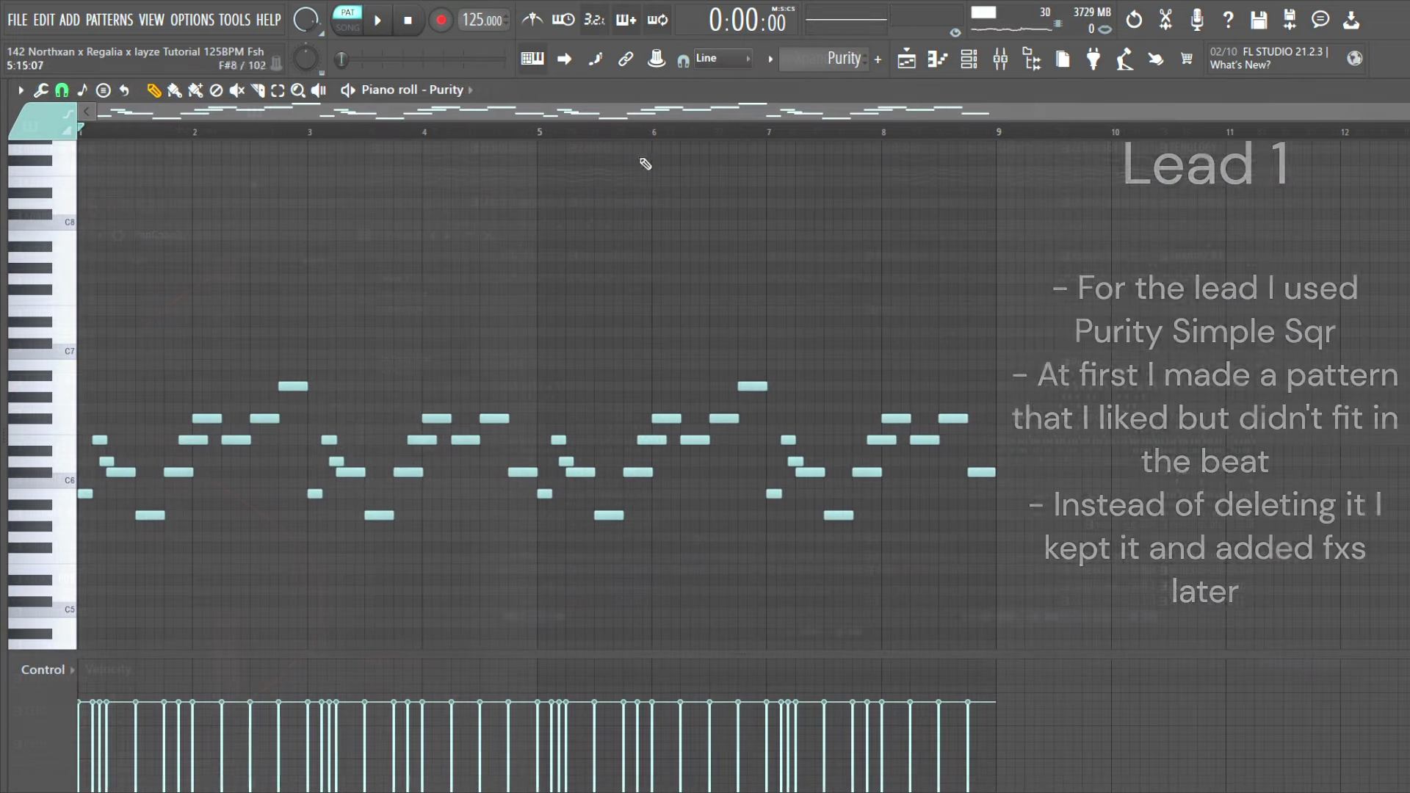
Step: Play the Purity lead pattern and check which sound the Purity channel uses
key(space)
key(F6)
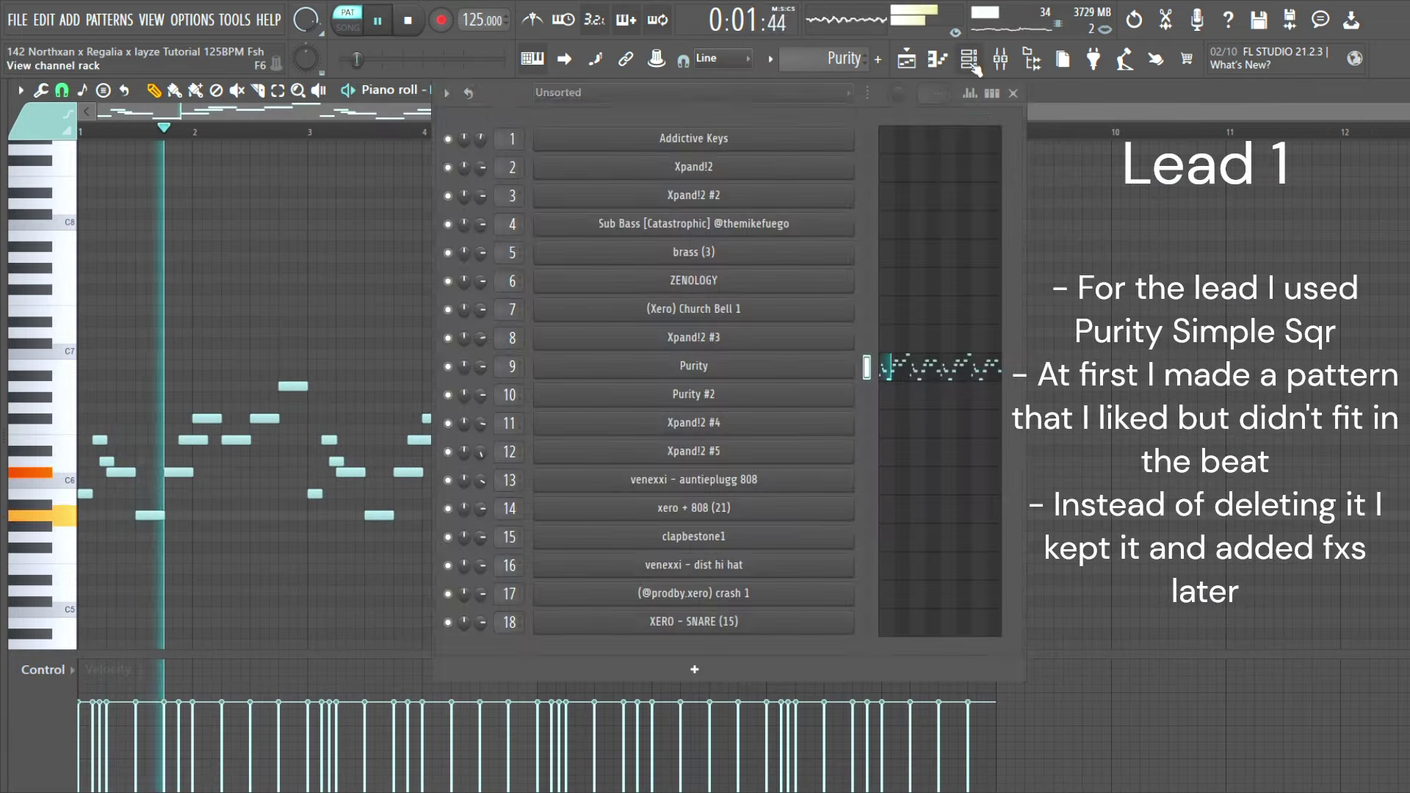
click(671, 366)
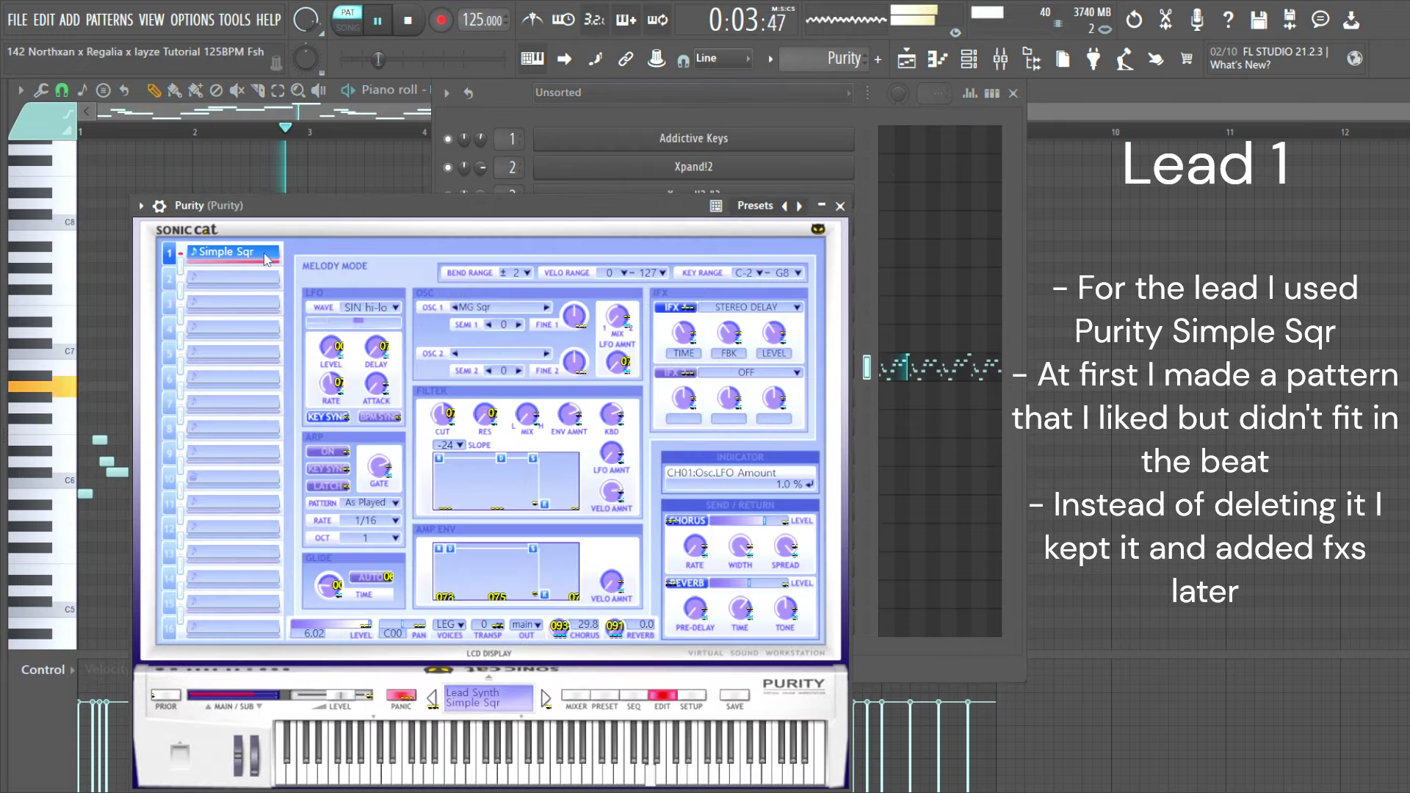
Step: Inspect ValhallaSupermassive, the Pan, Filter and Time settings of ShaperBox 3, and Fruity parametric EQ 2 on the Purity mixer track
click(1000, 60)
click(1328, 154)
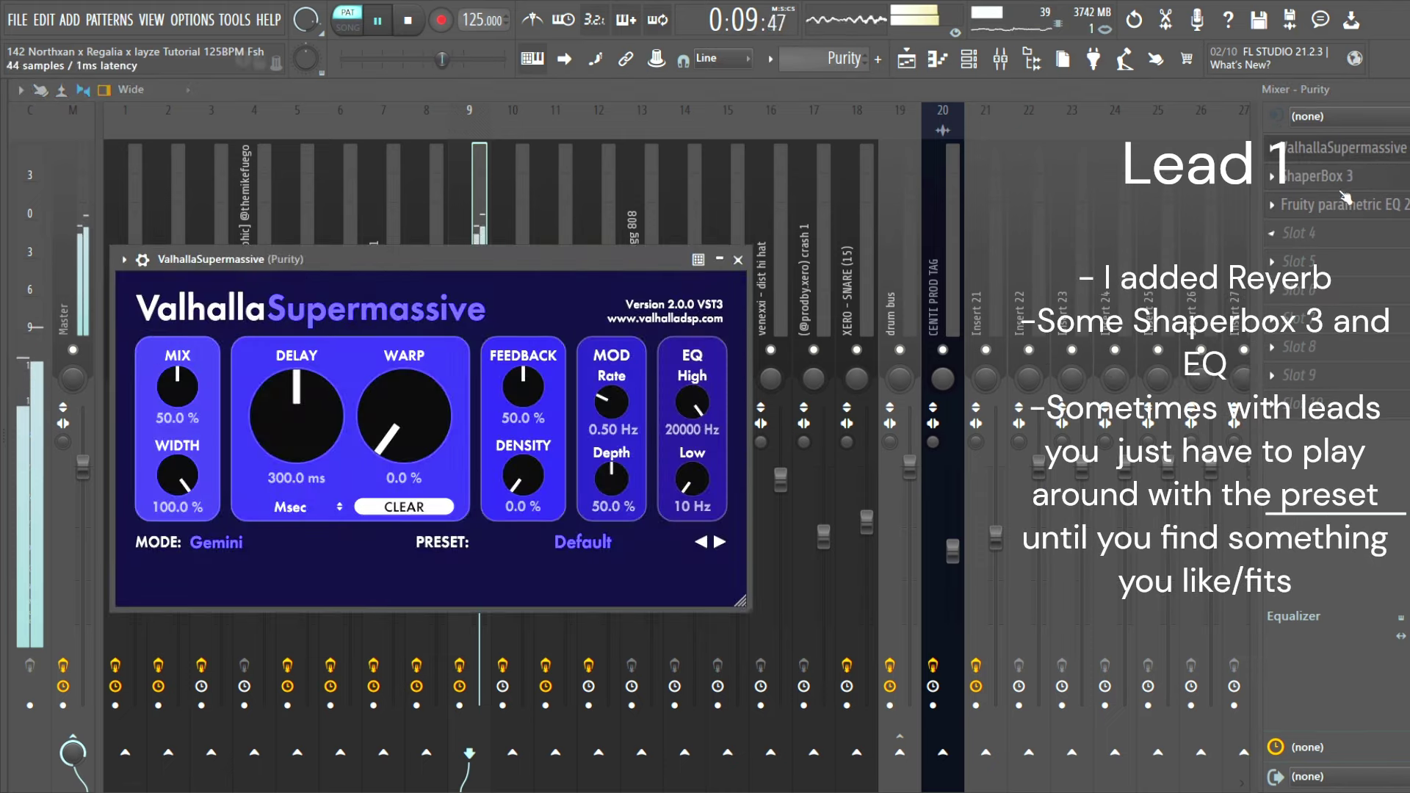
click(1339, 180)
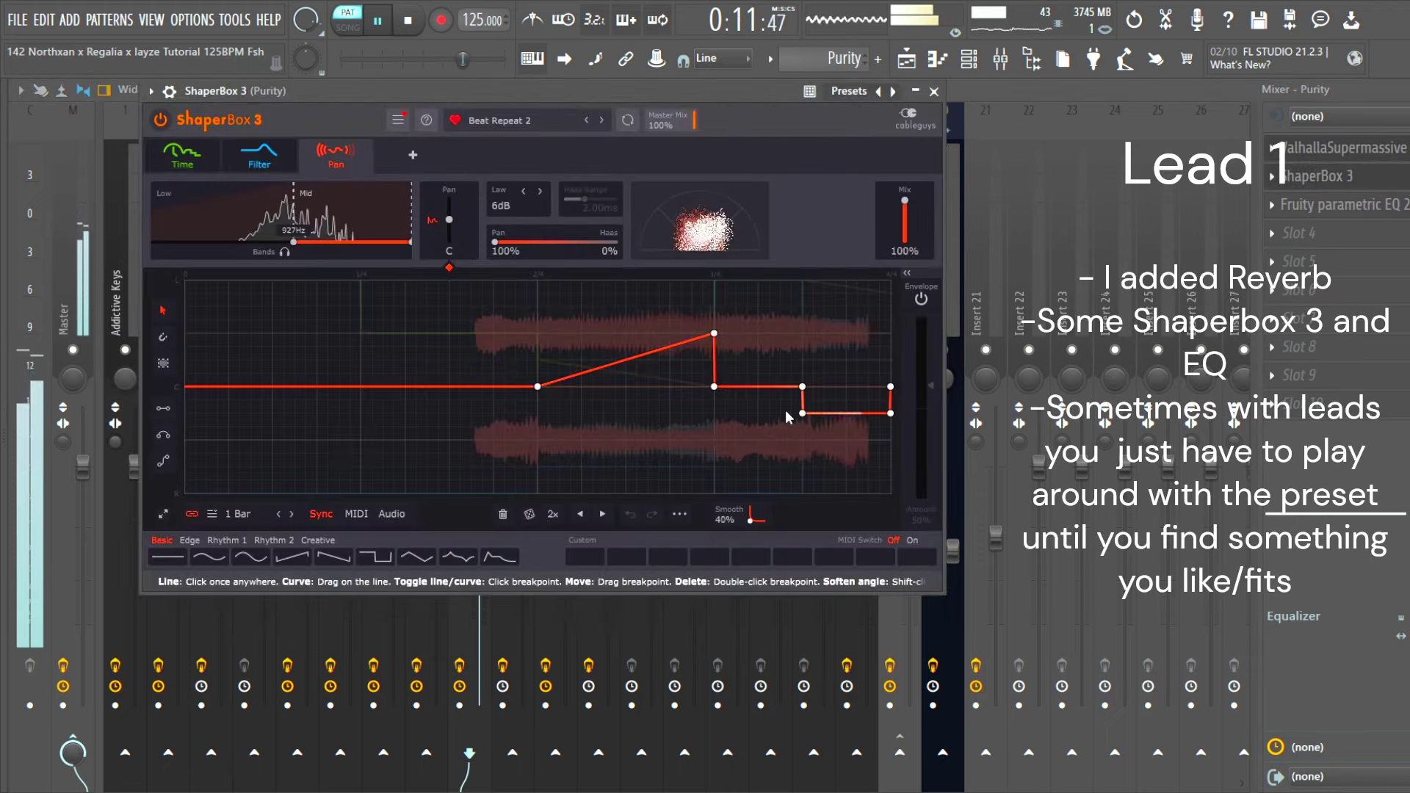
click(260, 155)
click(187, 169)
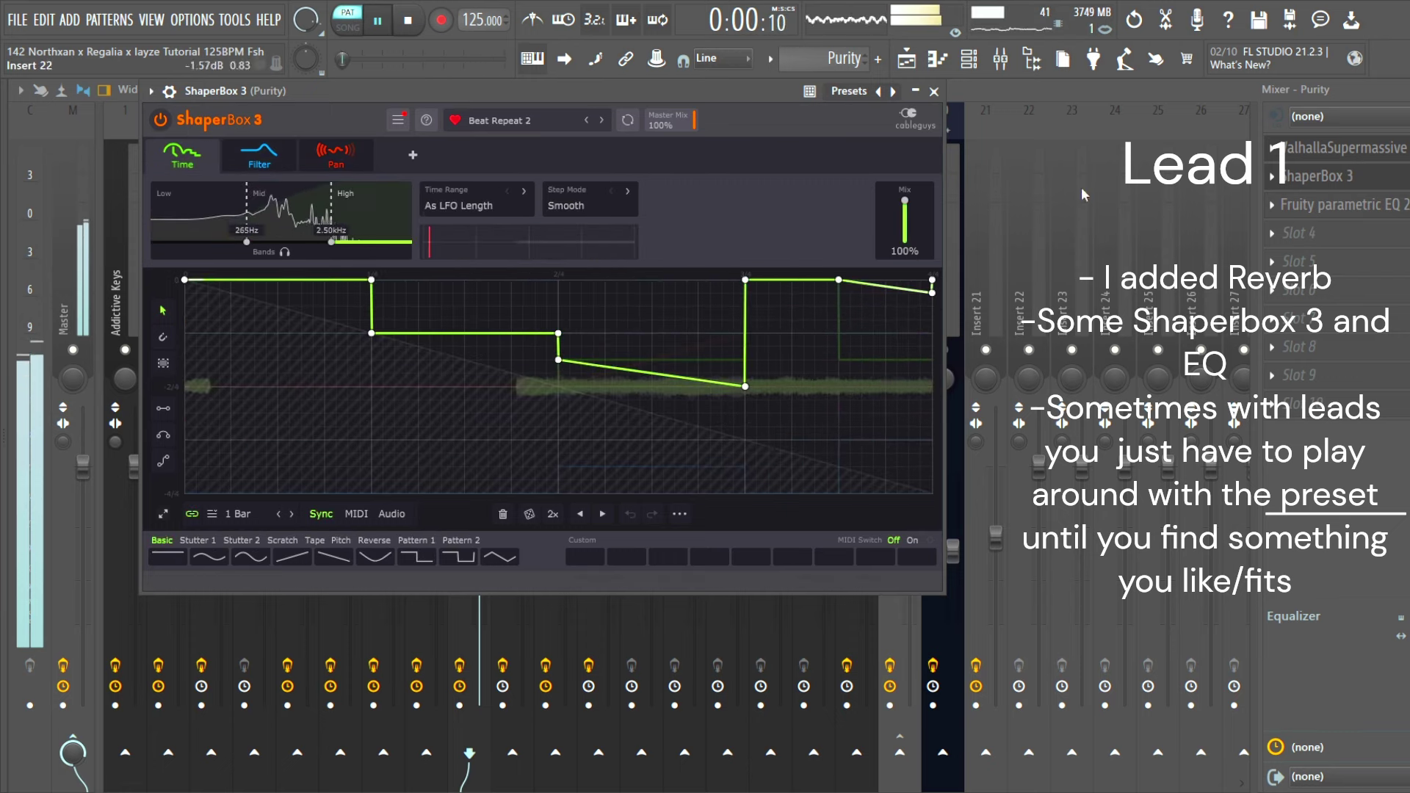
click(1351, 213)
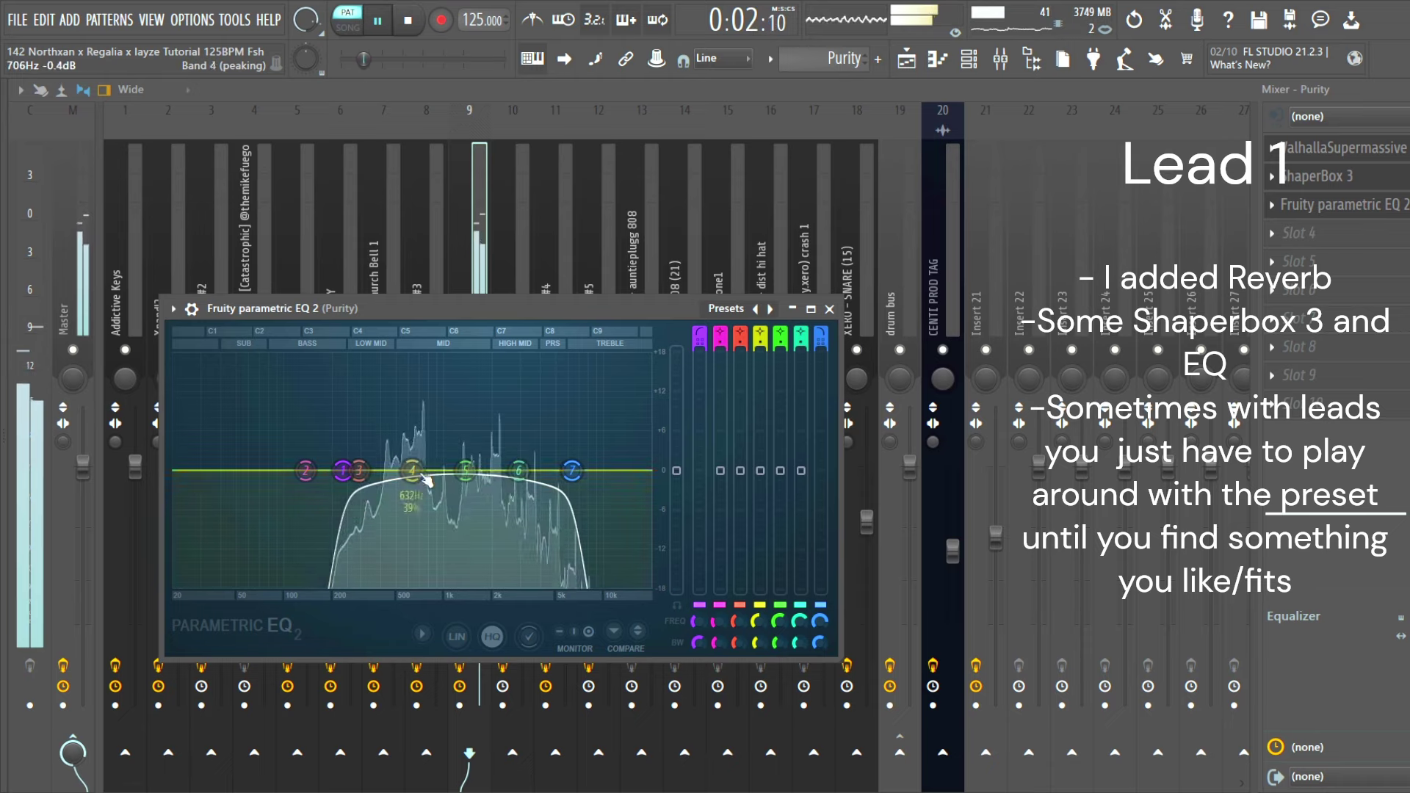
click(831, 310)
Step: Compare the Purity lead with its mixer effects bypassed and enabled, and close the channel rack and Purity windows
click(459, 666)
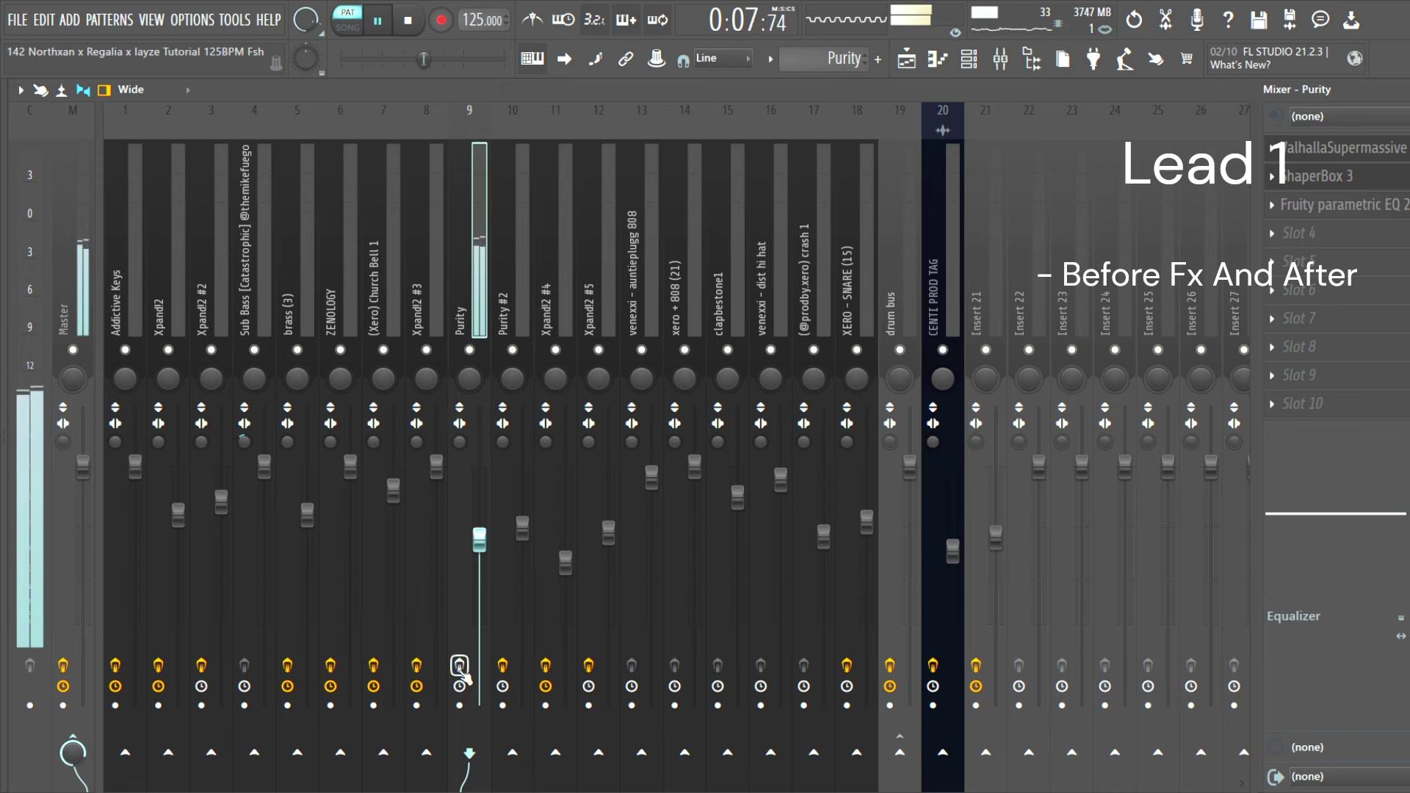
click(459, 666)
key(space)
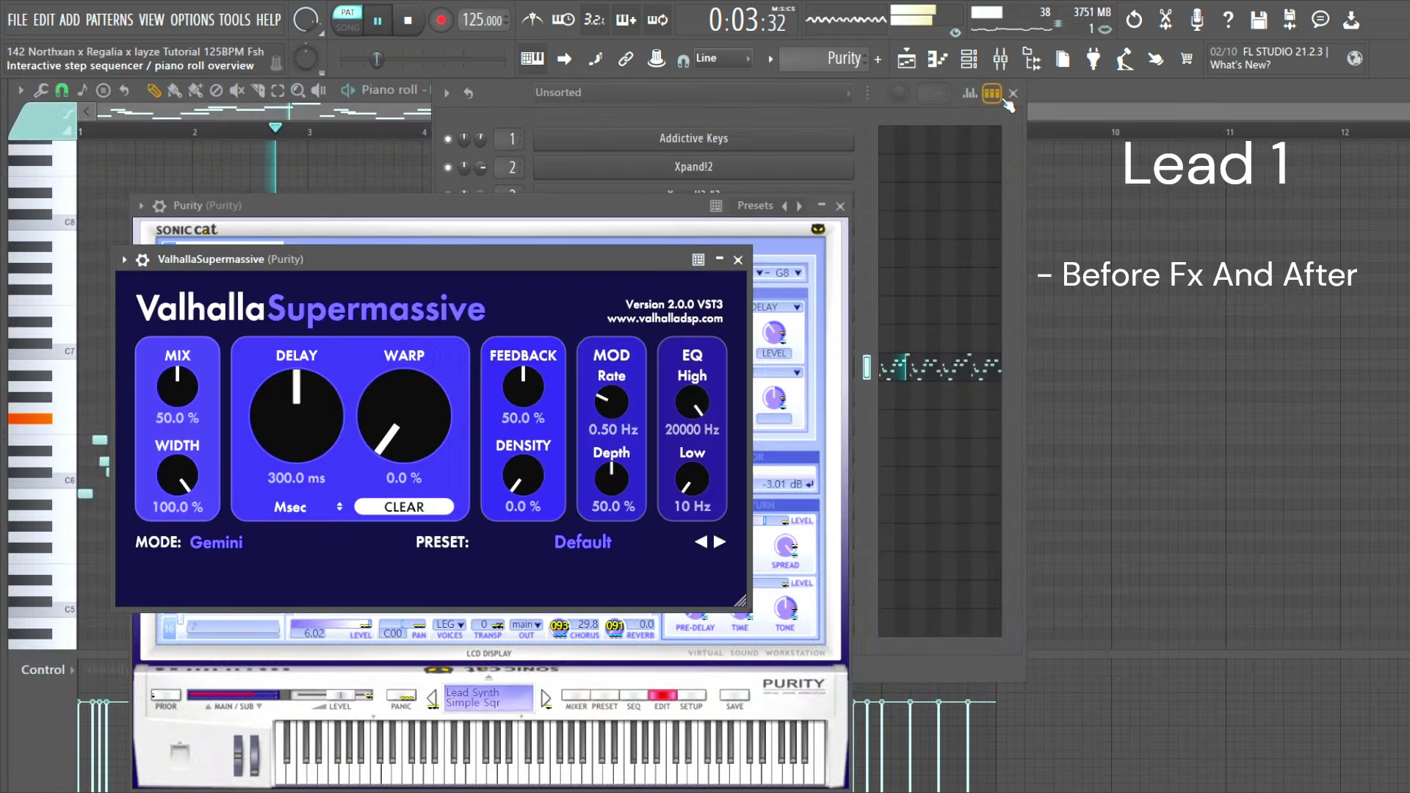
click(1012, 94)
click(842, 205)
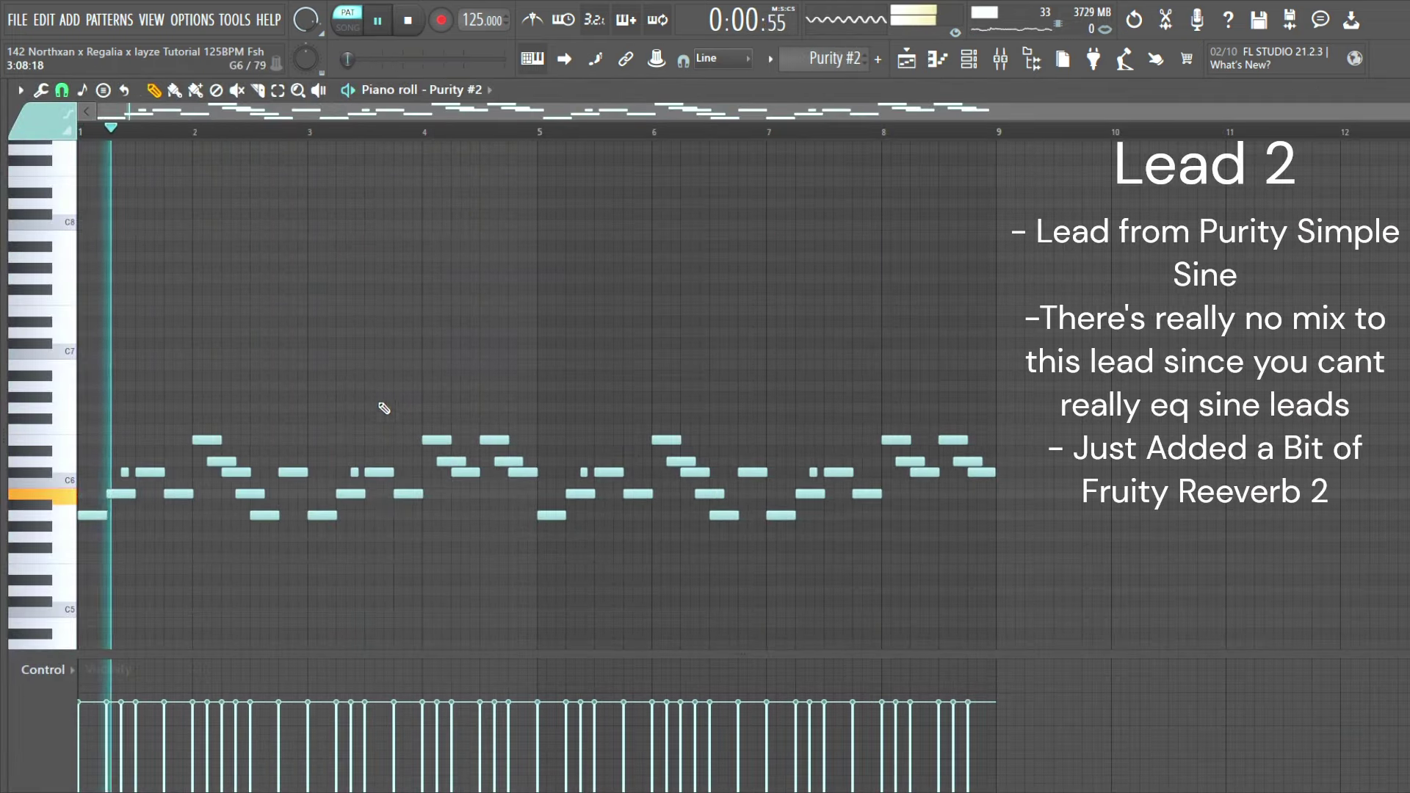
Step: Check which sound the Purity #2 channel uses for the second lead and close its window
key(F6)
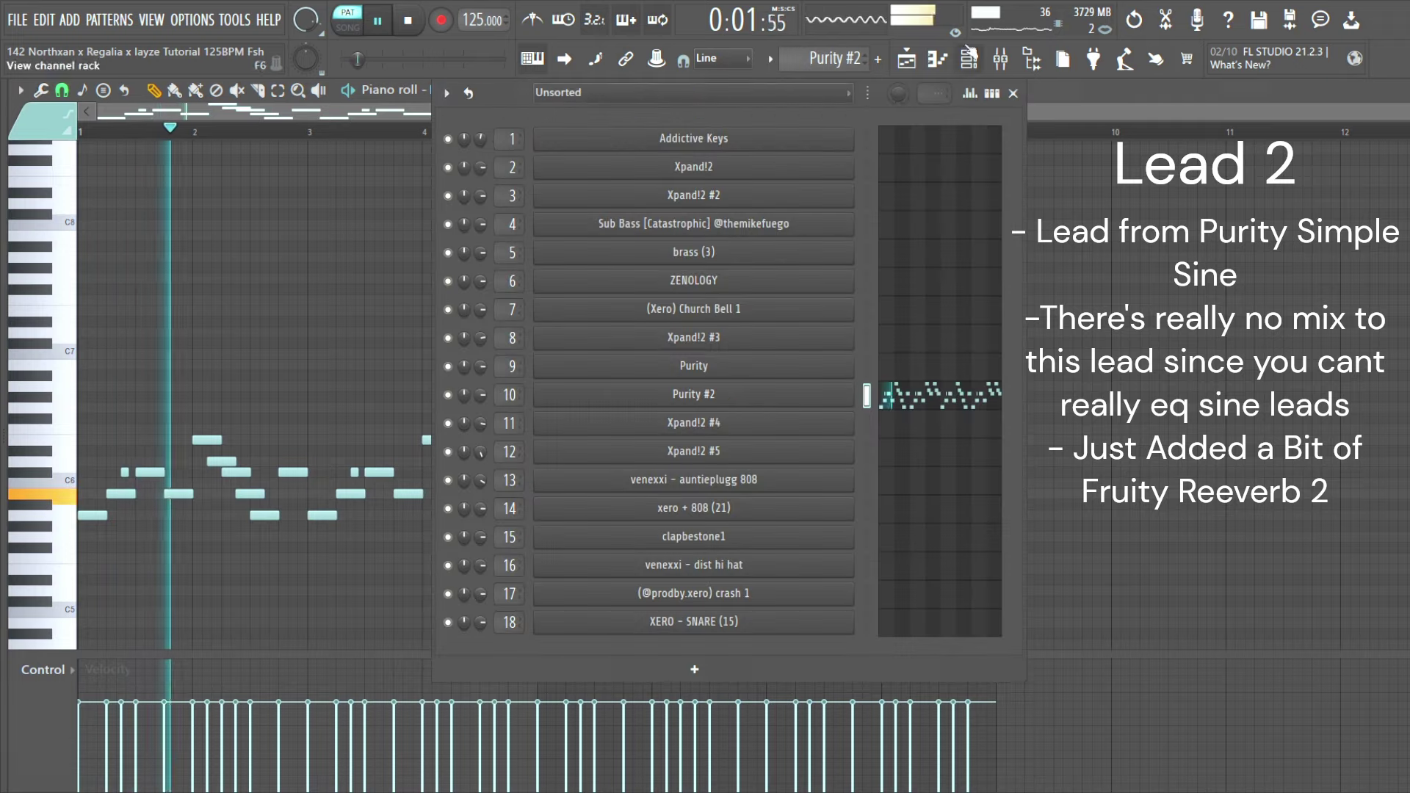
click(713, 397)
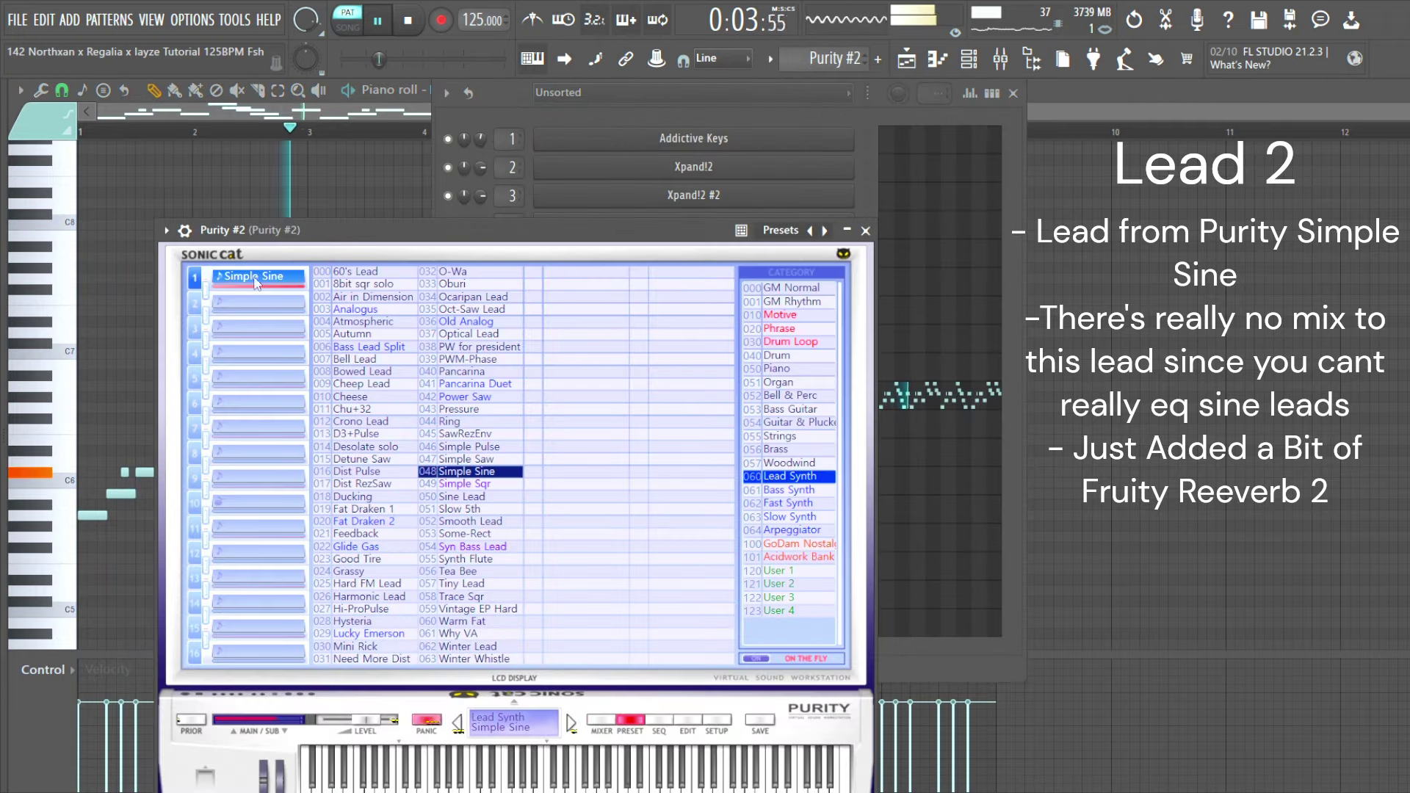
click(867, 232)
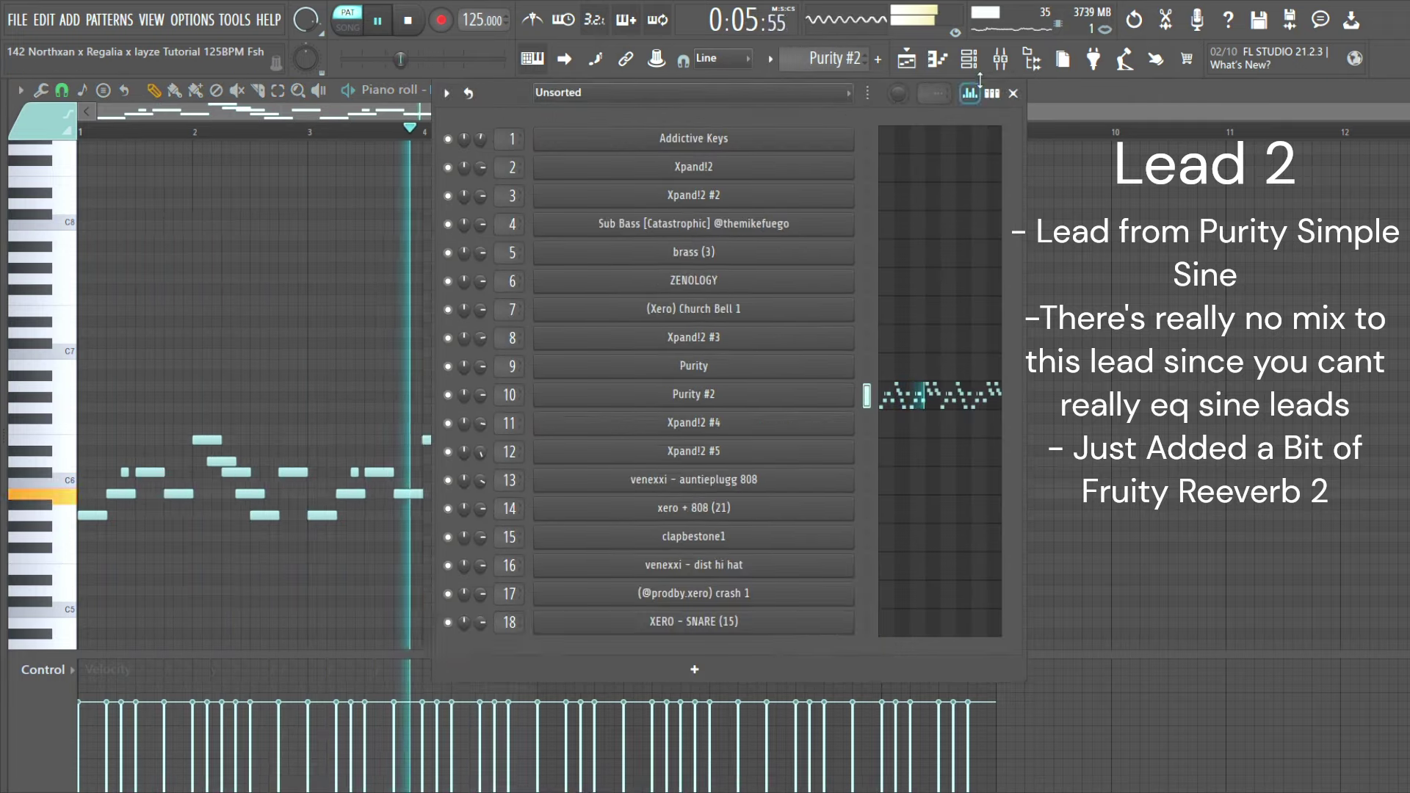
Step: Inspect the Fruity Reeverb 2 settings on the Purity #2 mixer track
click(1000, 59)
click(1336, 147)
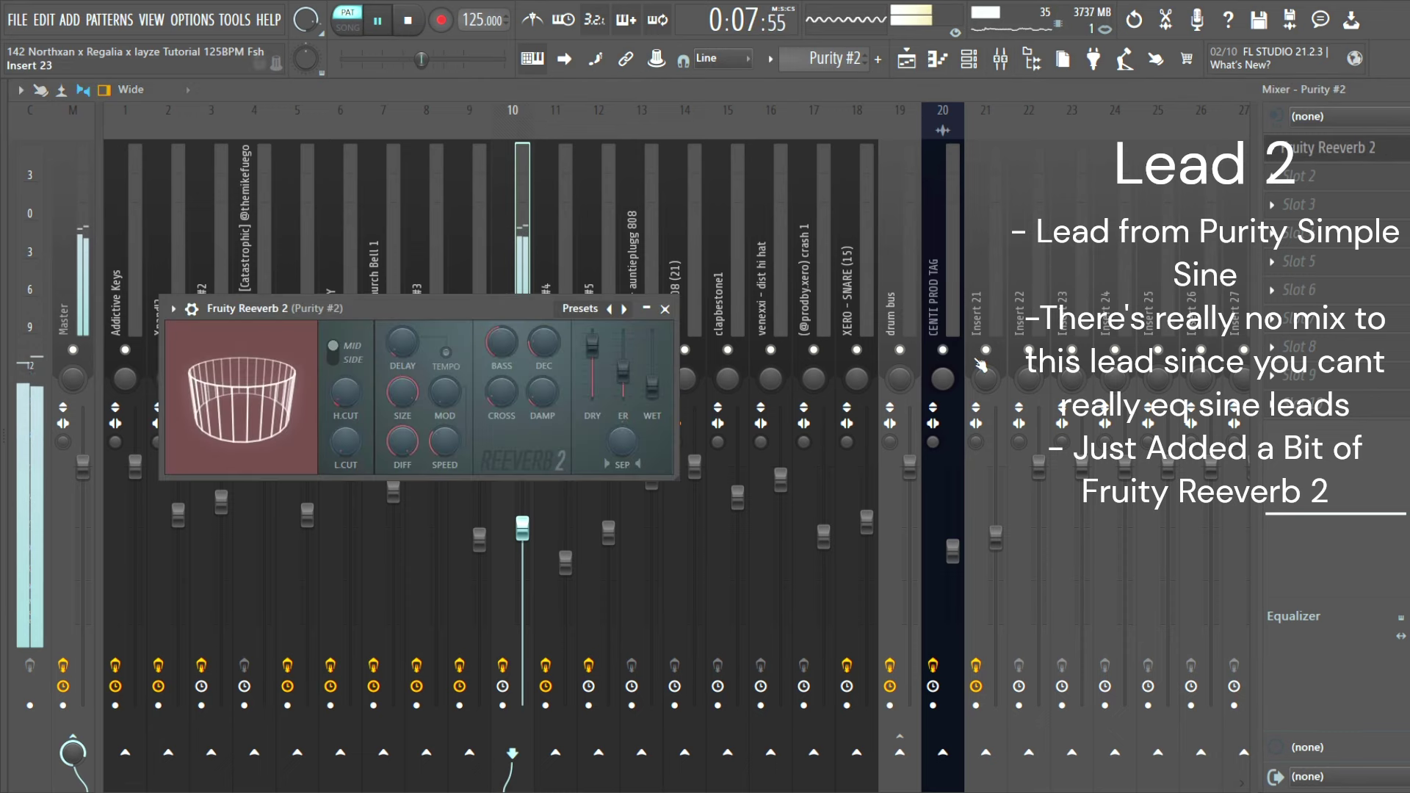
click(666, 309)
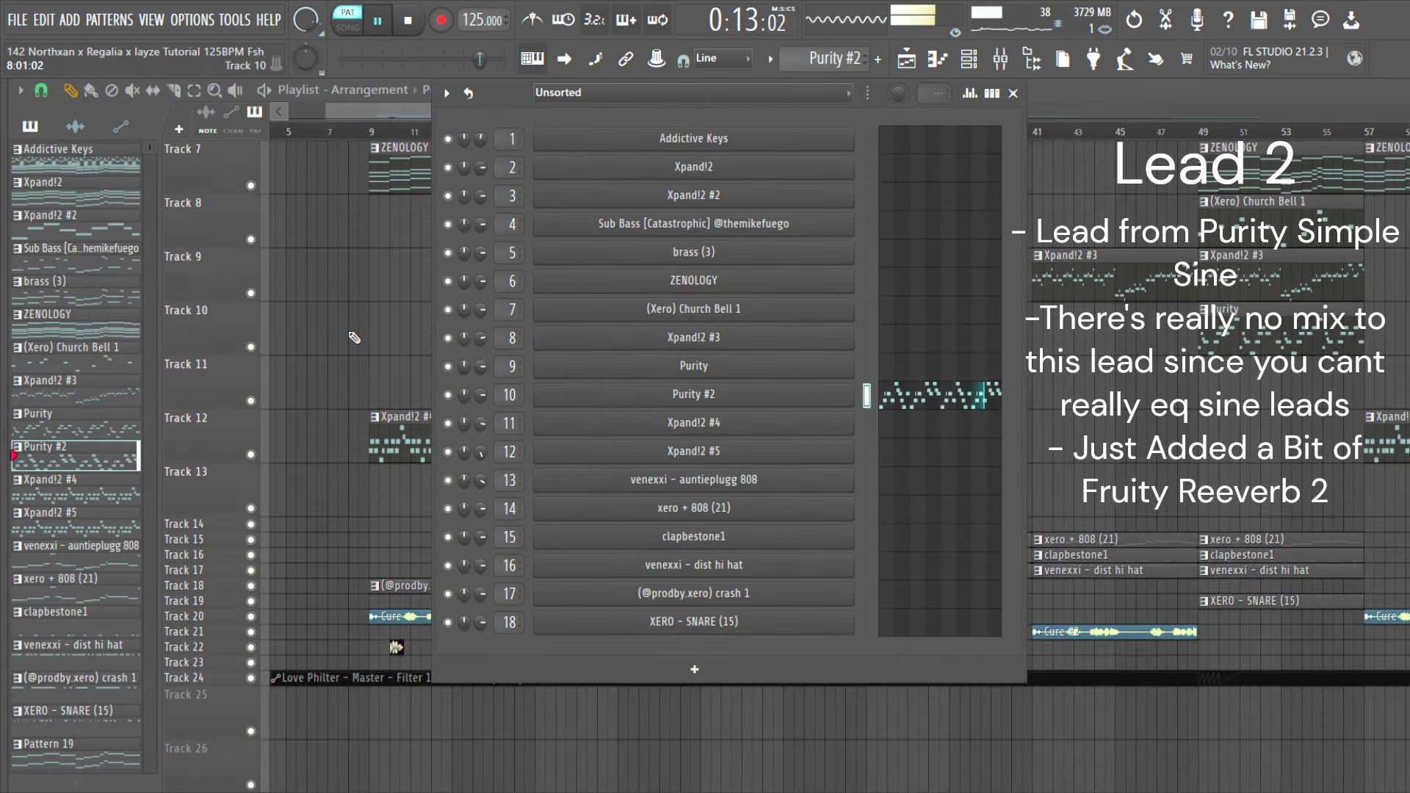
Step: Open the notes of the first Xpand!2 #4 clip on Track 12 of the playlist and play the pattern
key(F6)
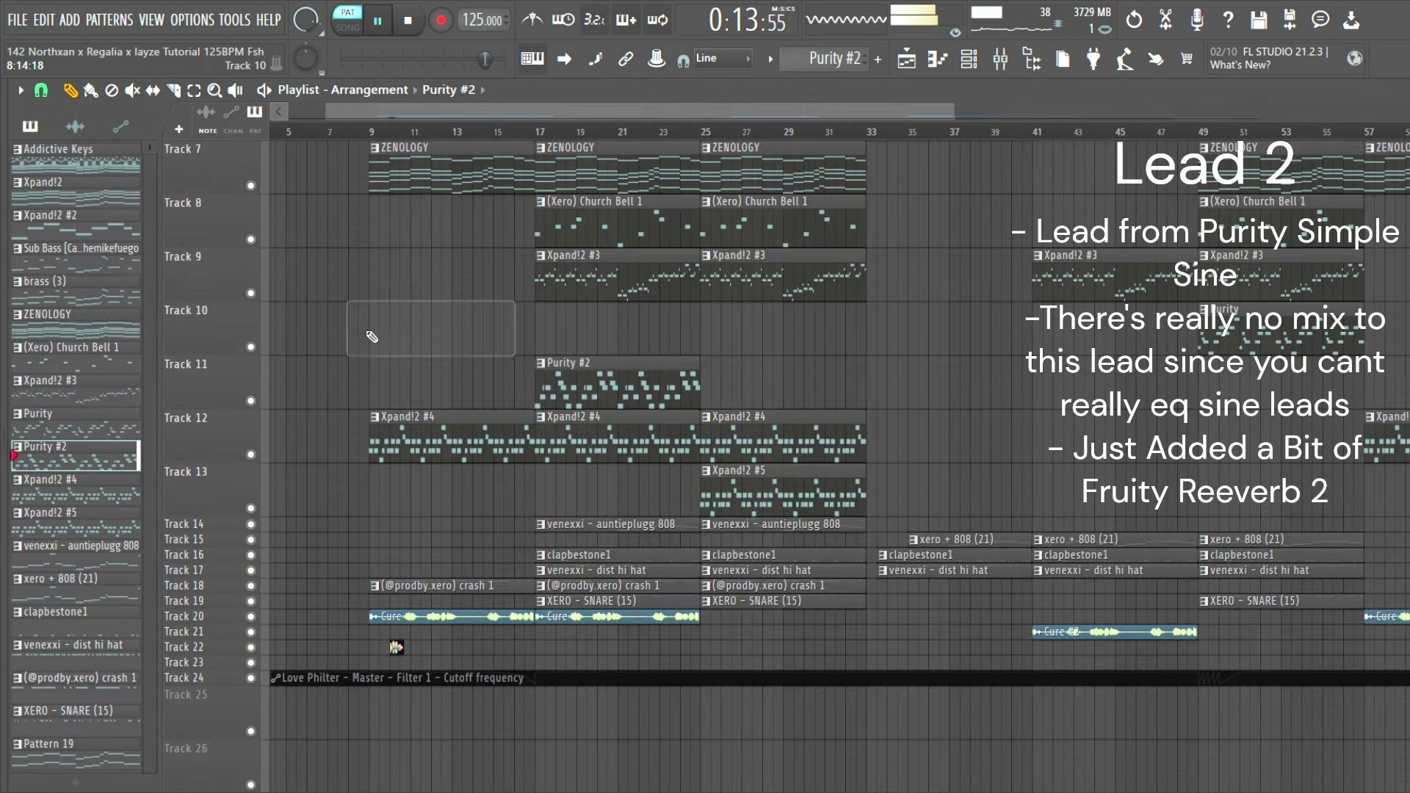
scroll(401, 353, down, 2)
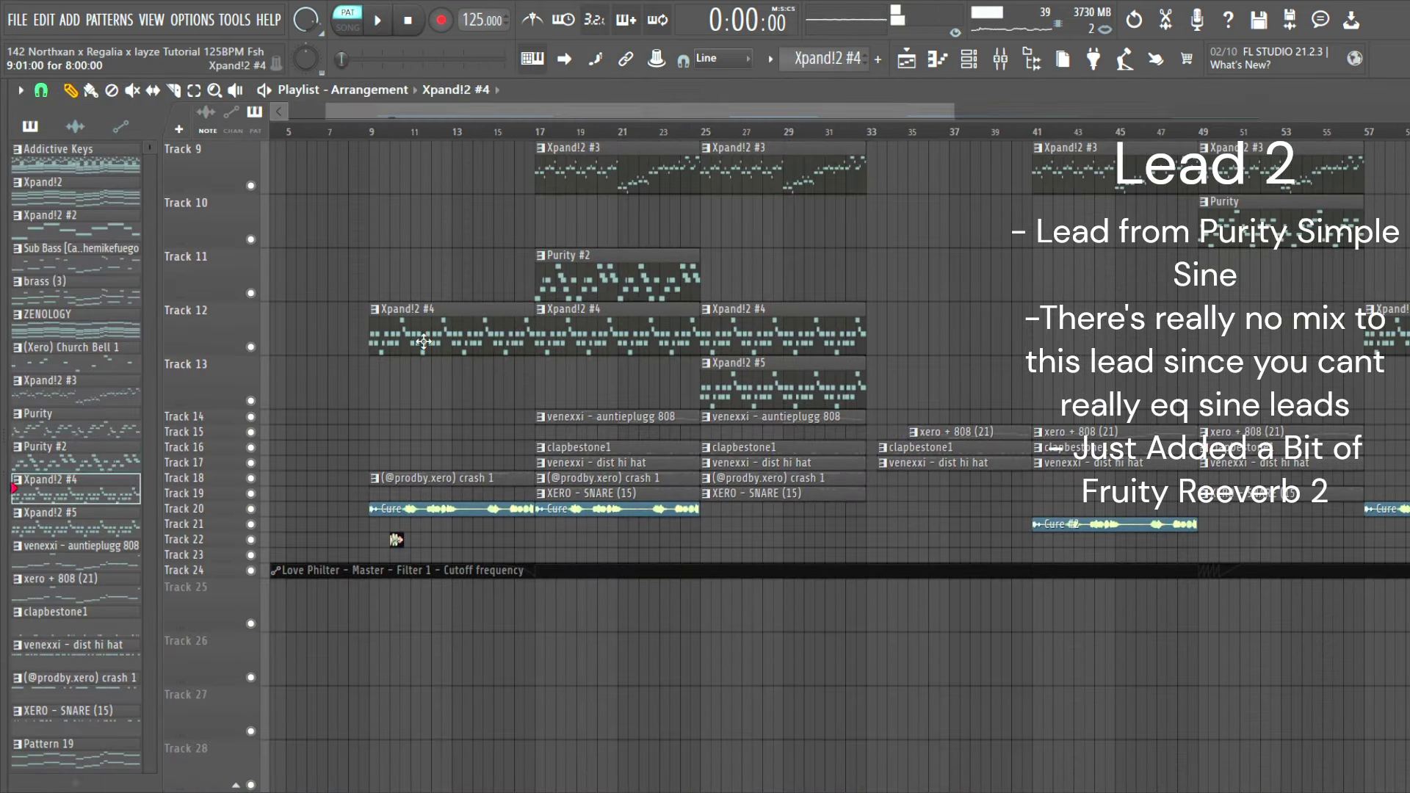
double_click(424, 341)
key(space)
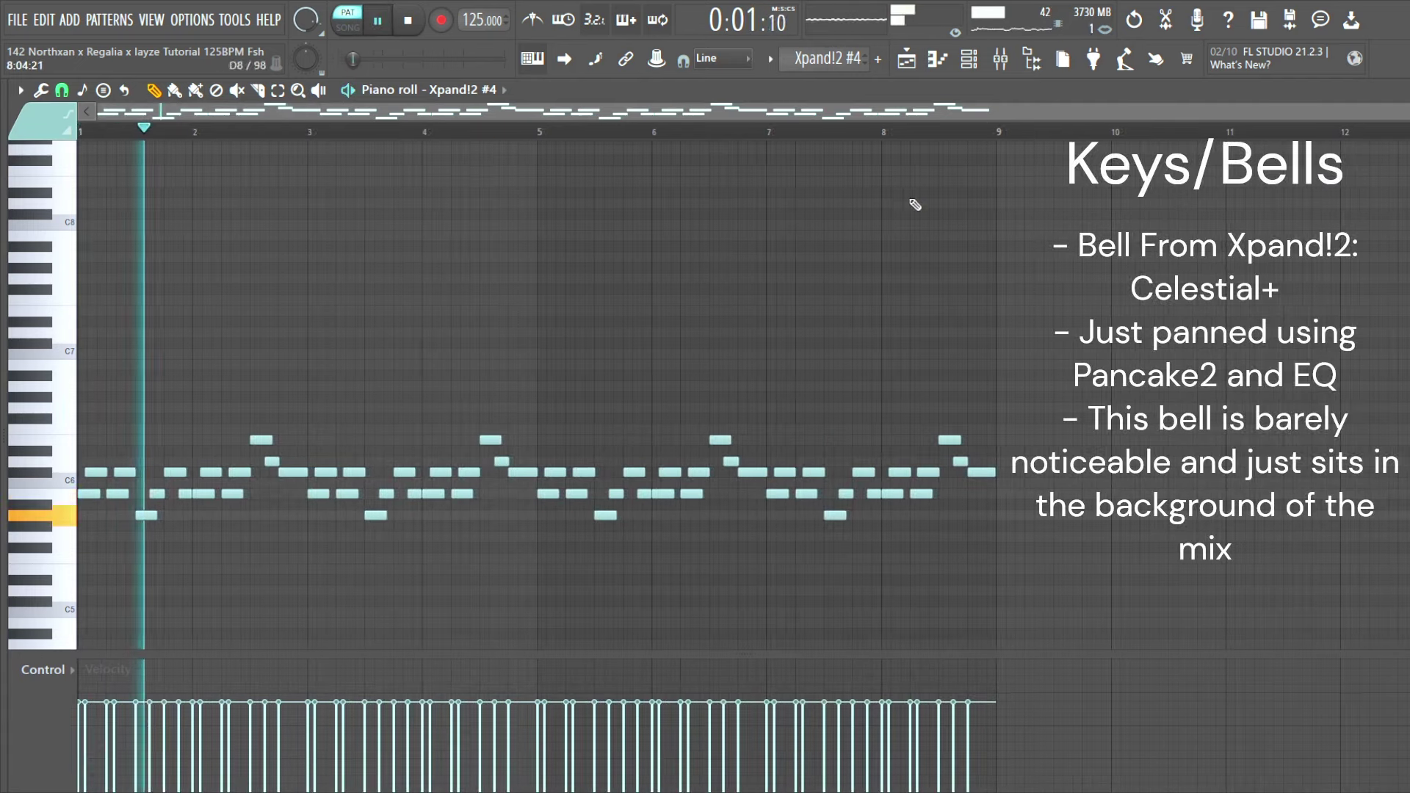
Step: Check which sound Xpand!2 #4 uses for the bell, and inspect PanCake2 and Fruity parametric EQ 2 on its mixer track
key(F6)
click(726, 433)
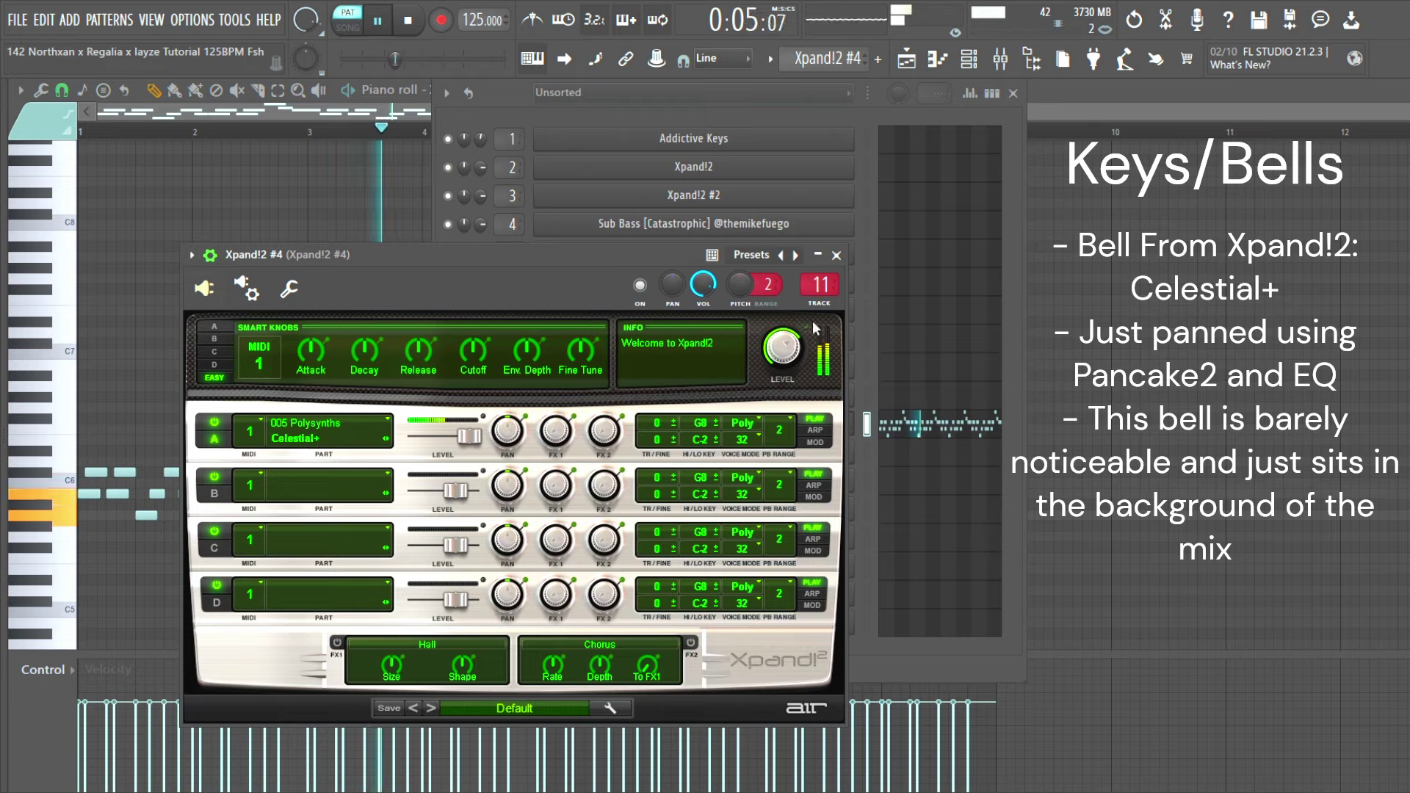
click(1000, 64)
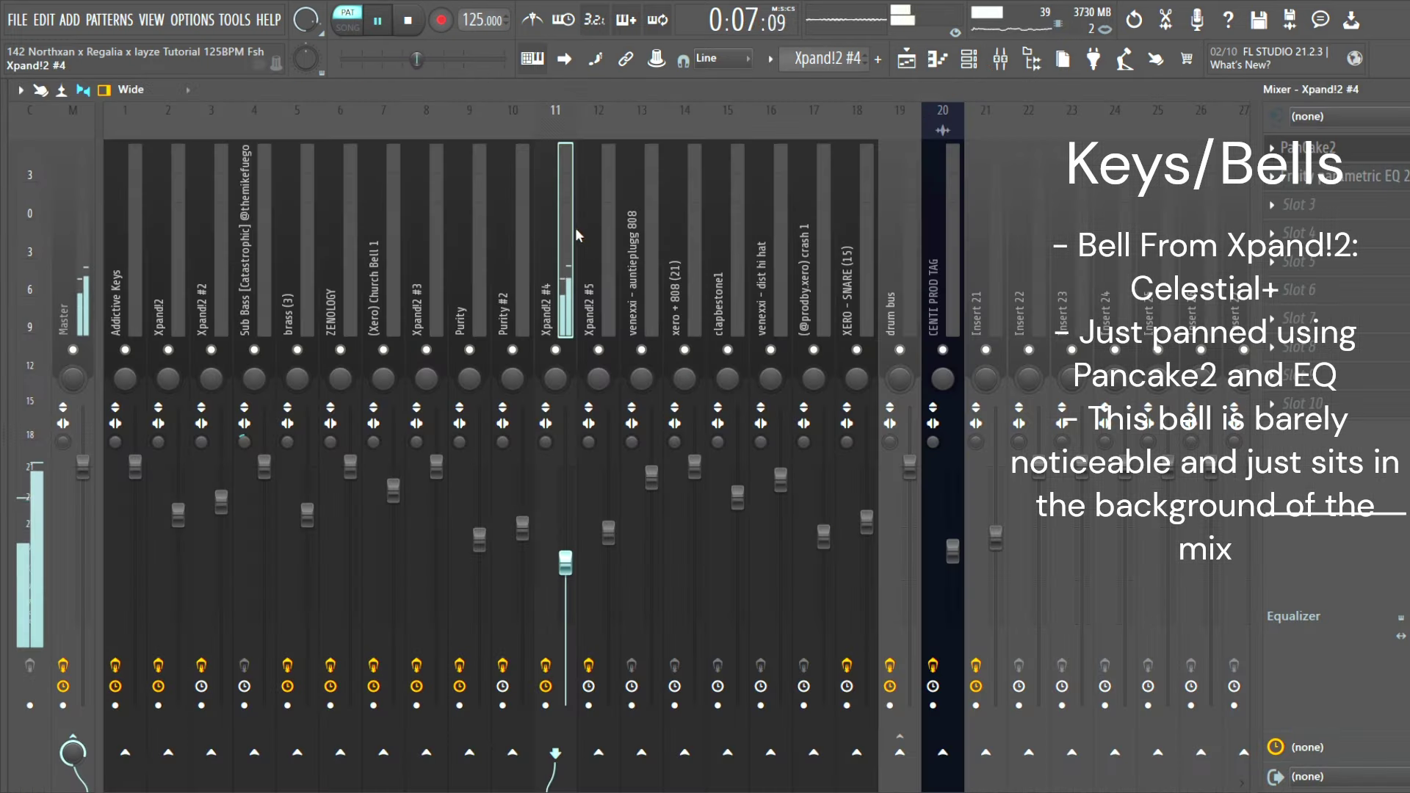
click(1315, 153)
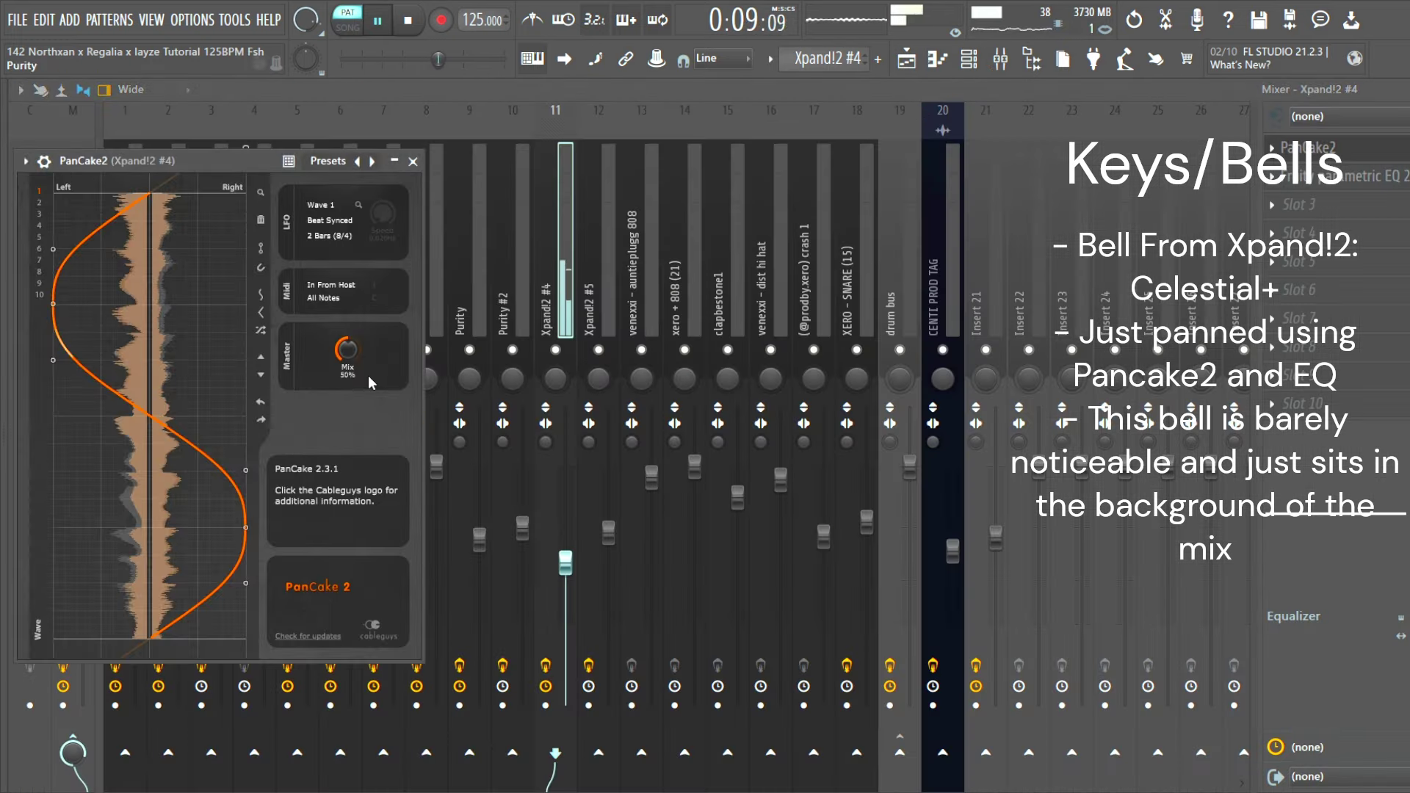
click(1380, 174)
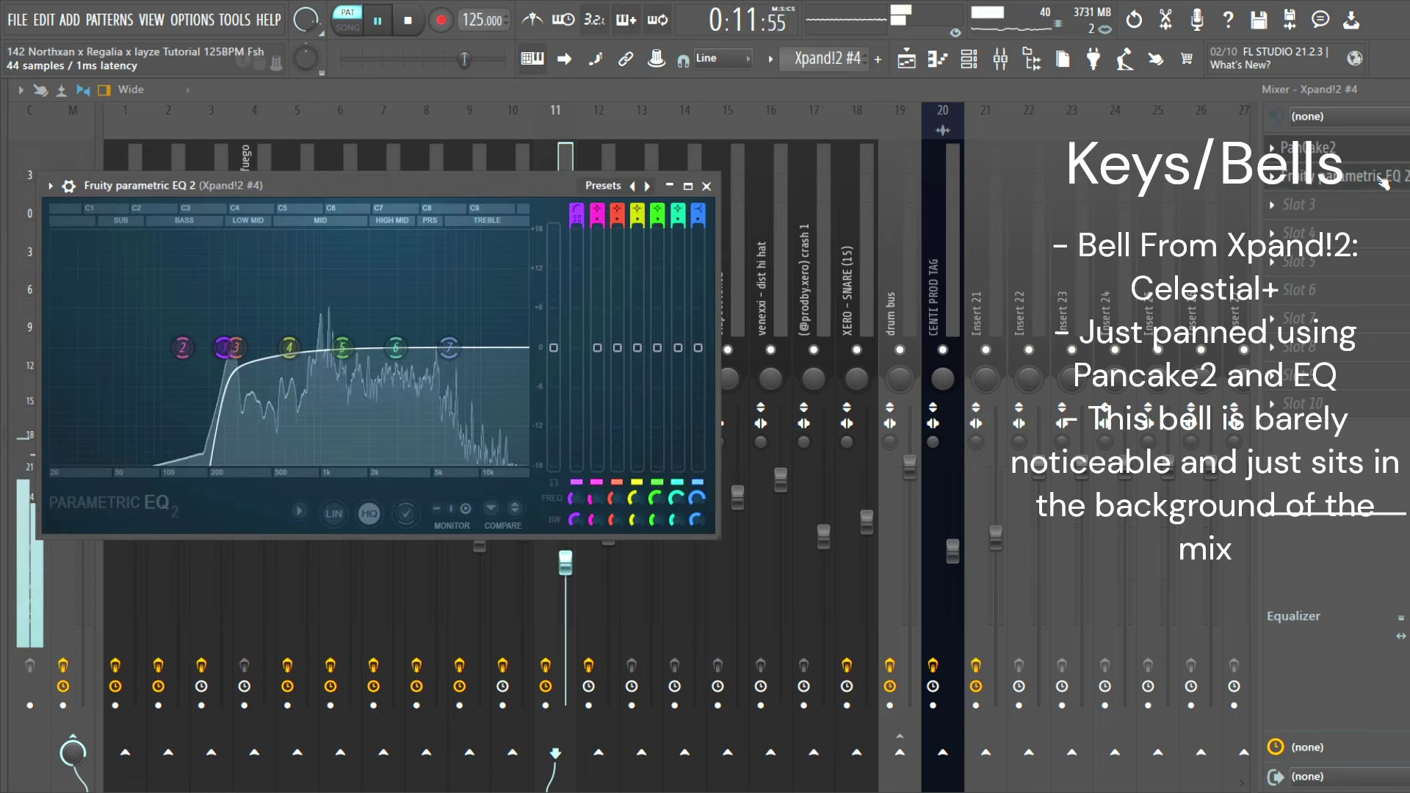
click(708, 187)
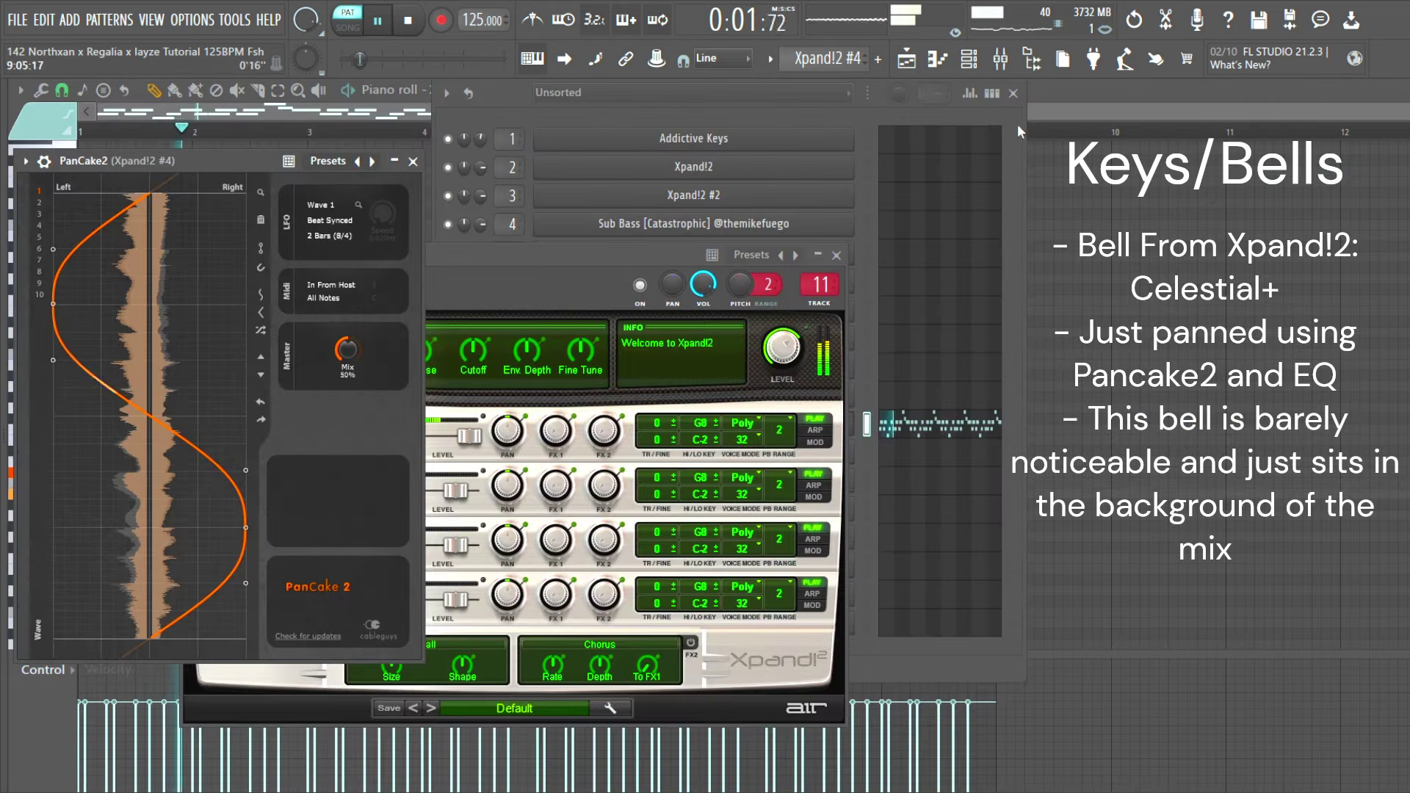
key(space)
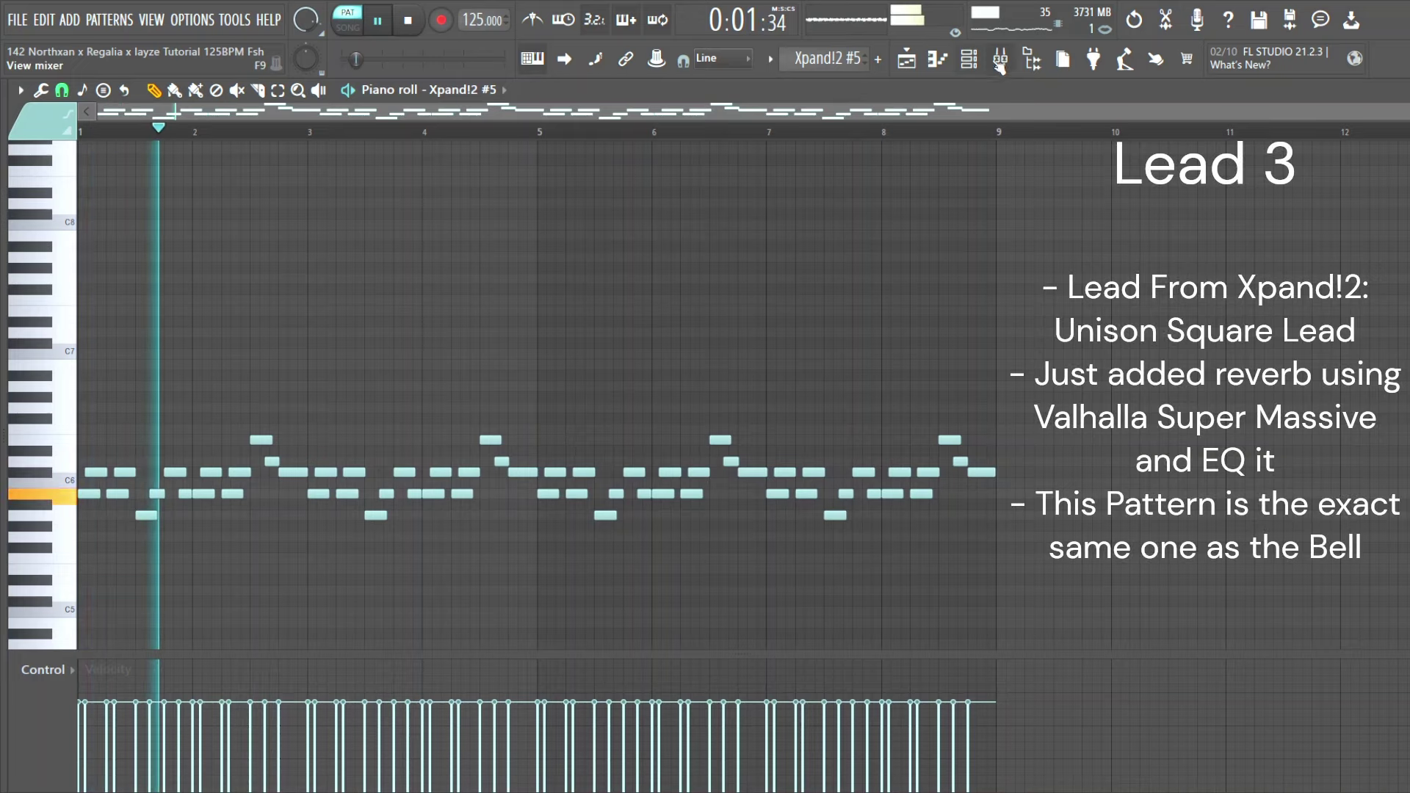
Step: Inspect ValhallaSupermassive on the Xpand!2 #5 mixer track and check which sound the channel uses for the third lead
key(F6)
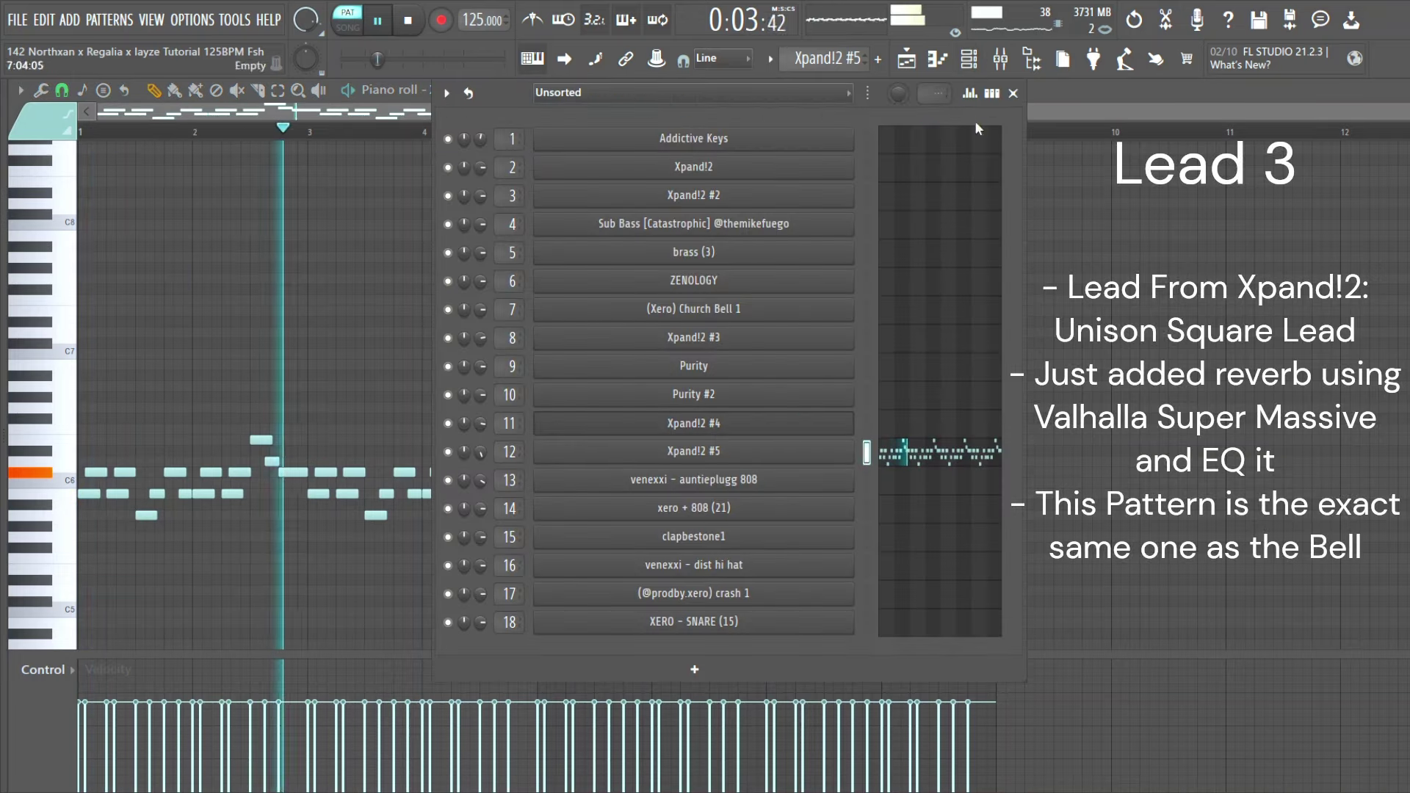
click(1013, 93)
click(1003, 70)
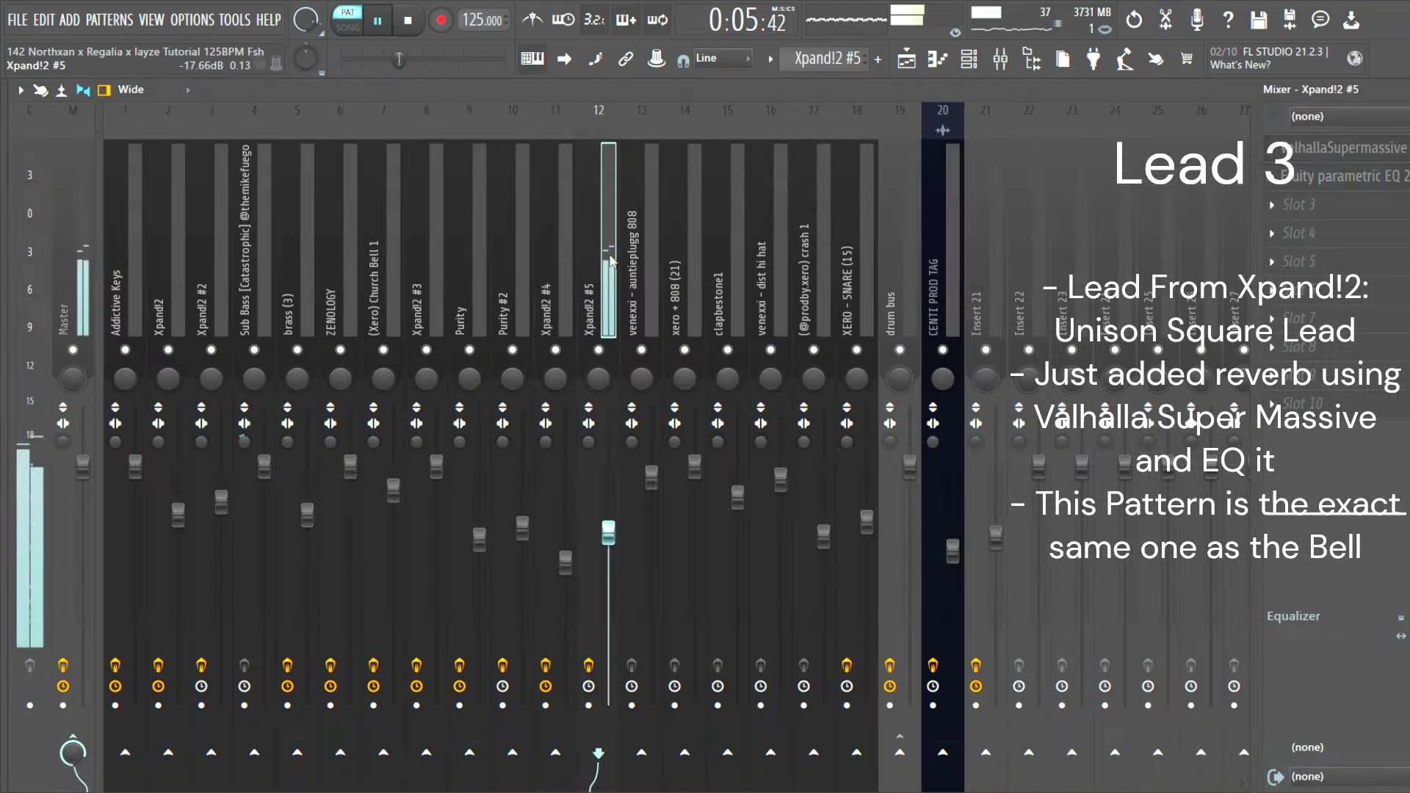
click(1338, 158)
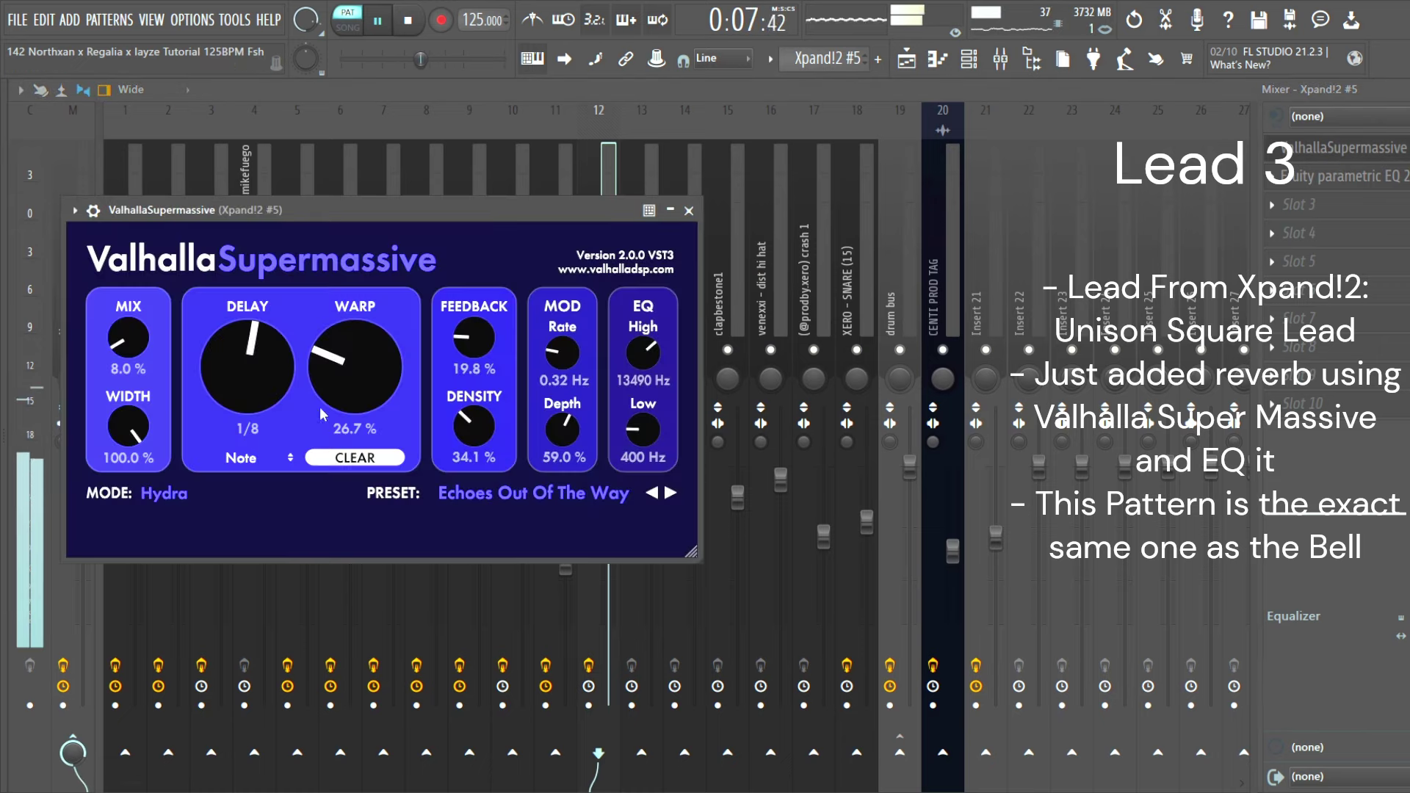
click(969, 60)
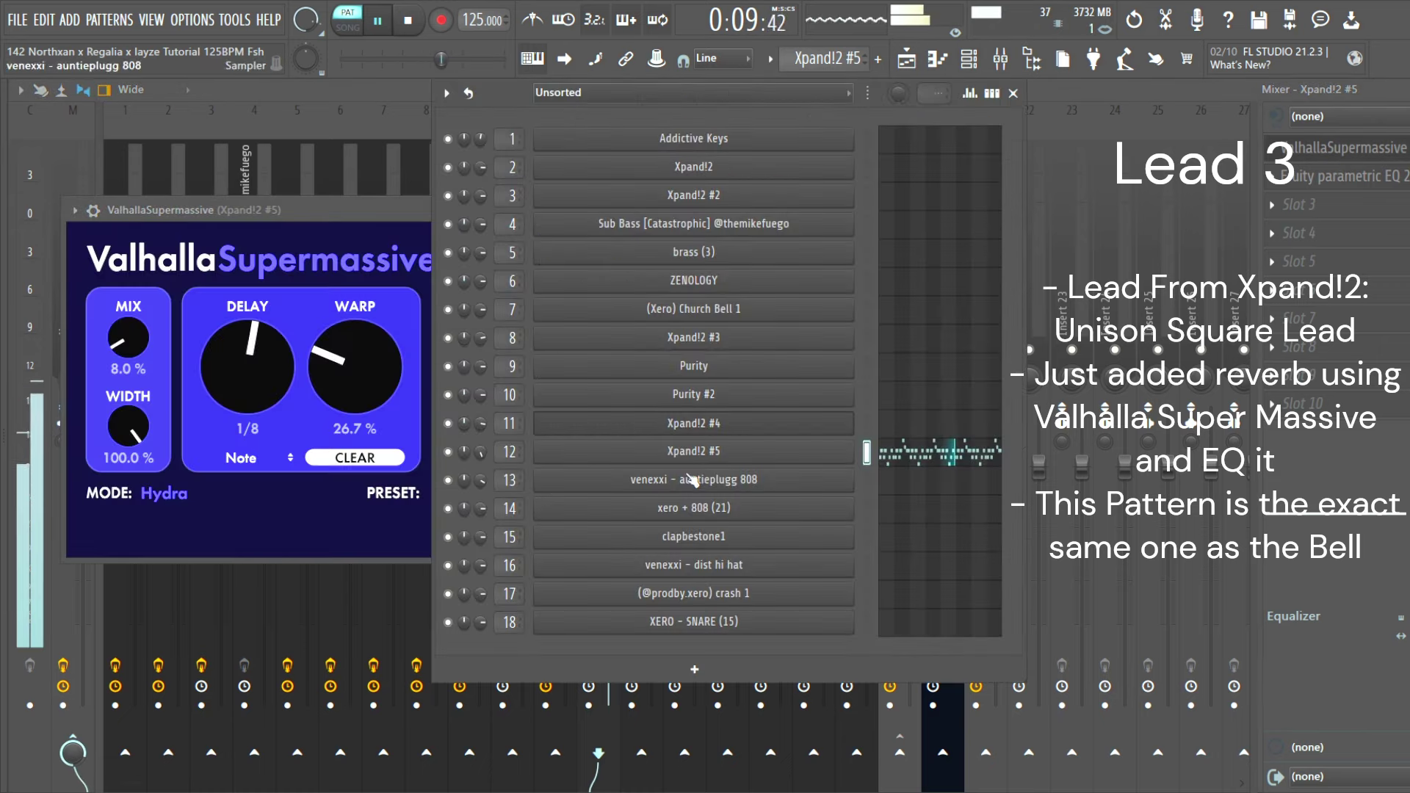
click(707, 452)
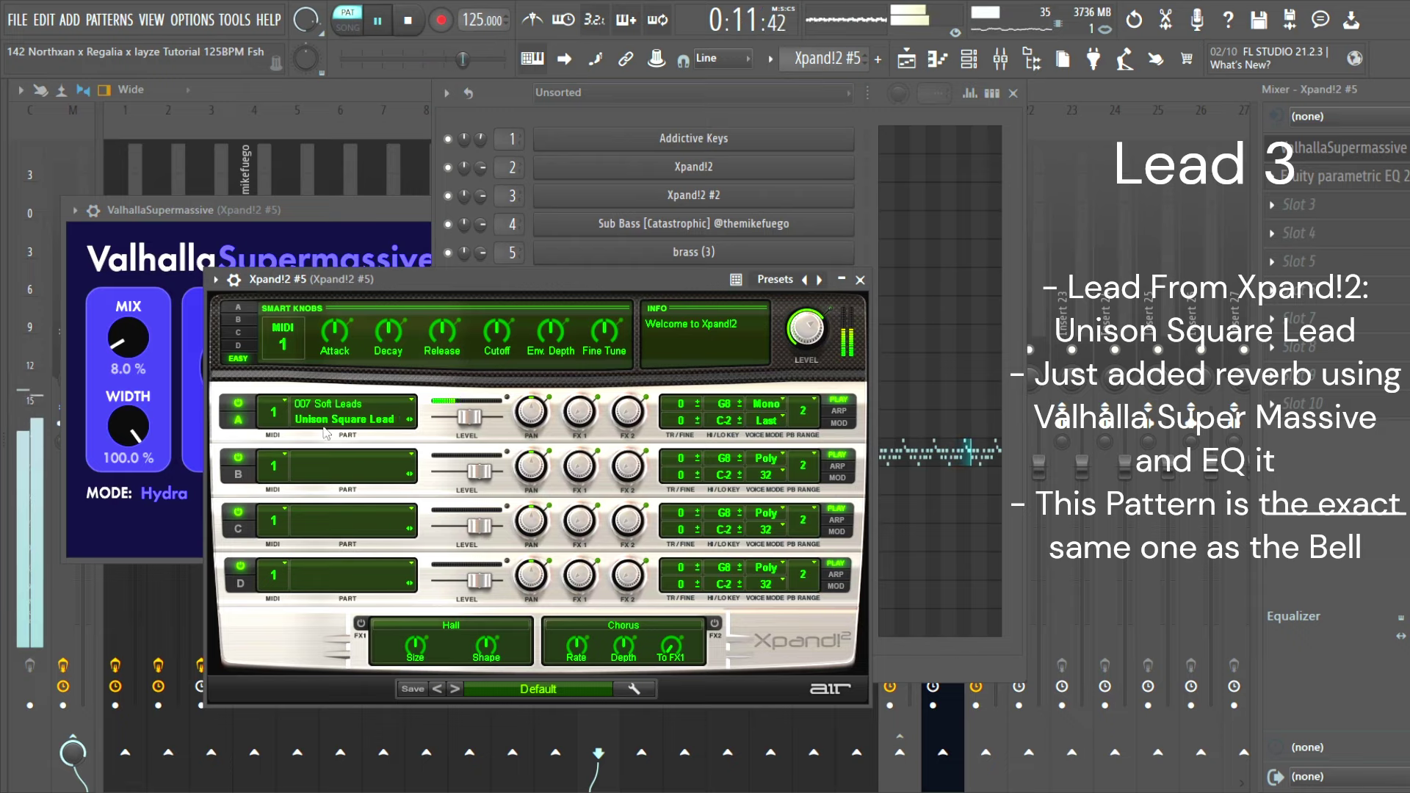
Step: Reopen the ValhallaSupermassive window of Xpand!2 #5 at full size and move it toward the middle of the mixer to examine its settings
double_click(336, 214)
click(1298, 151)
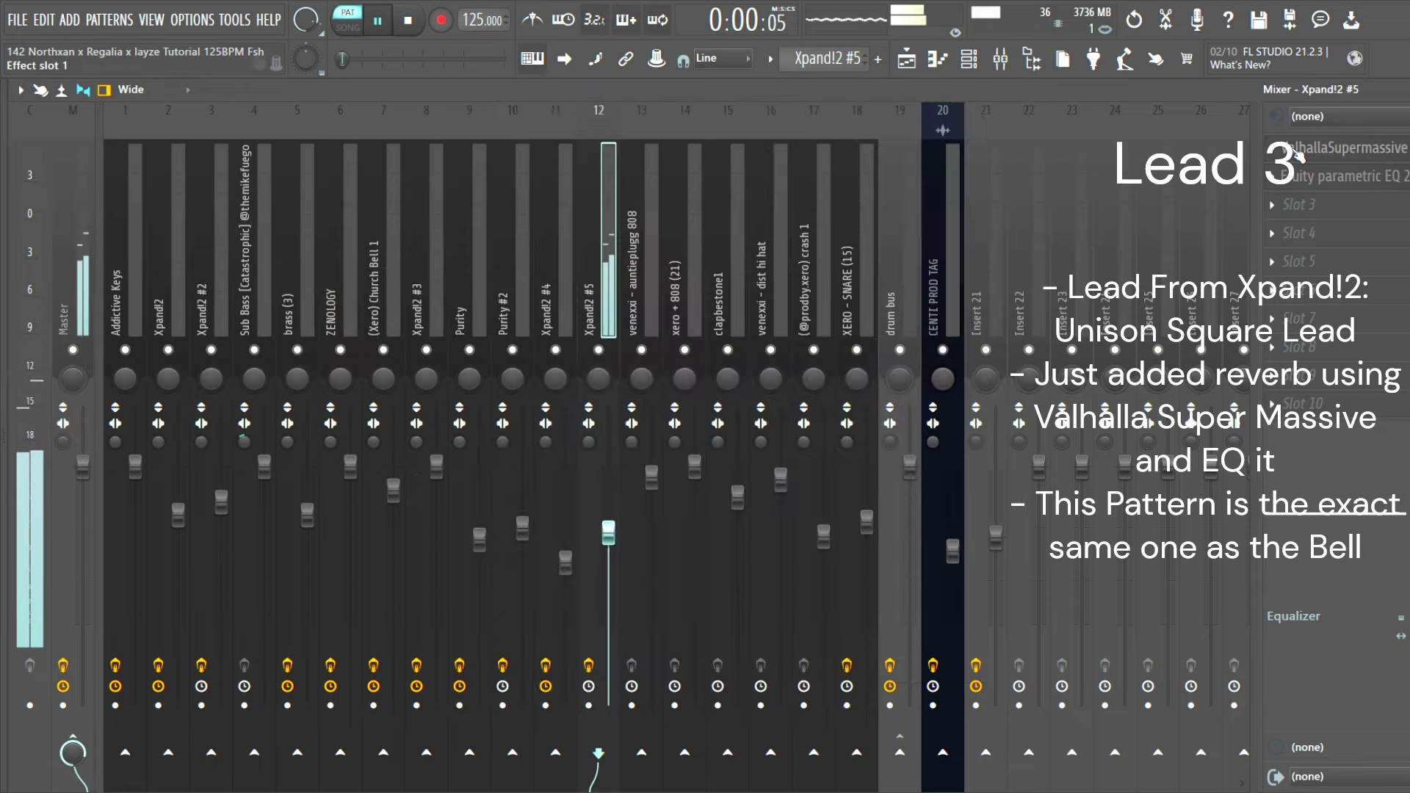
click(1320, 149)
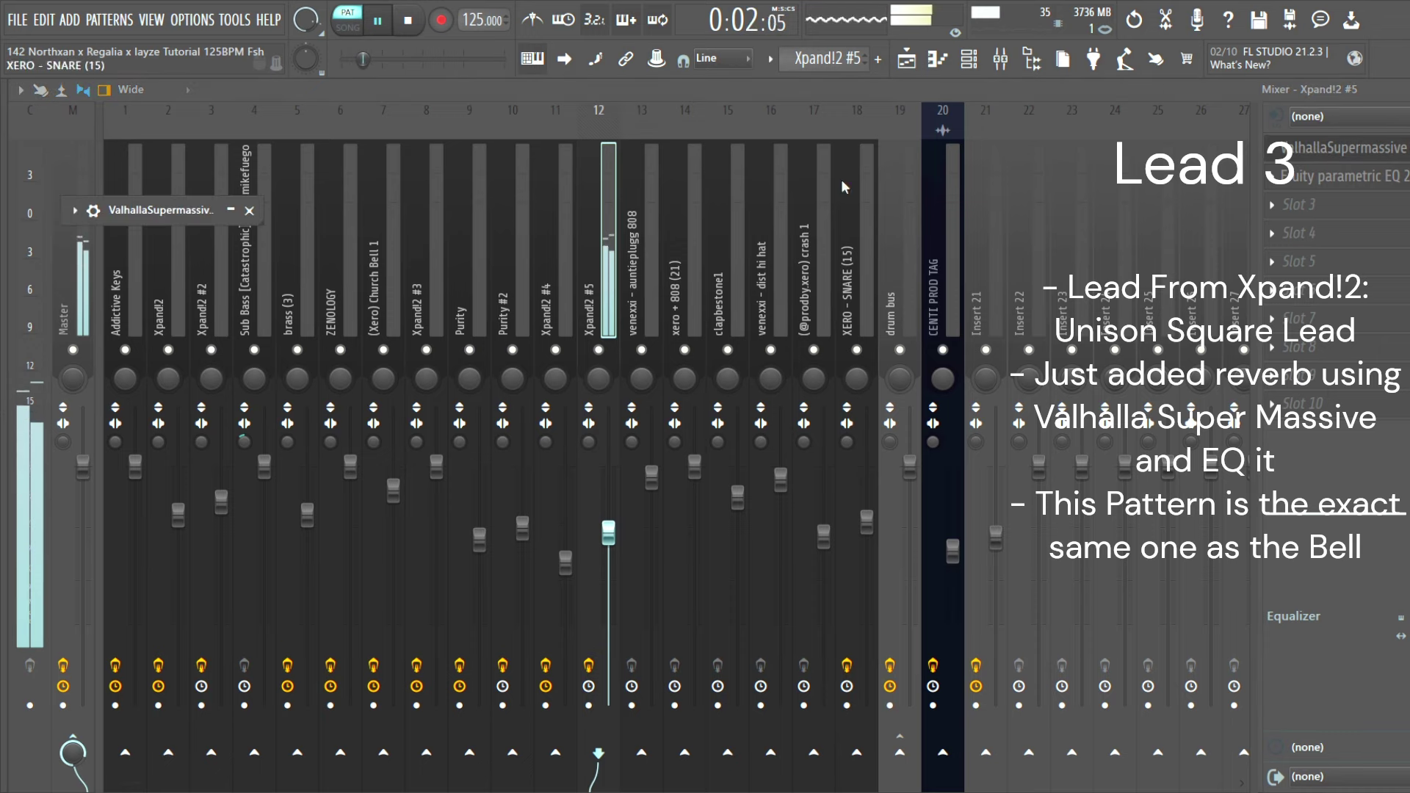
click(249, 210)
drag(208, 259, 882, 254)
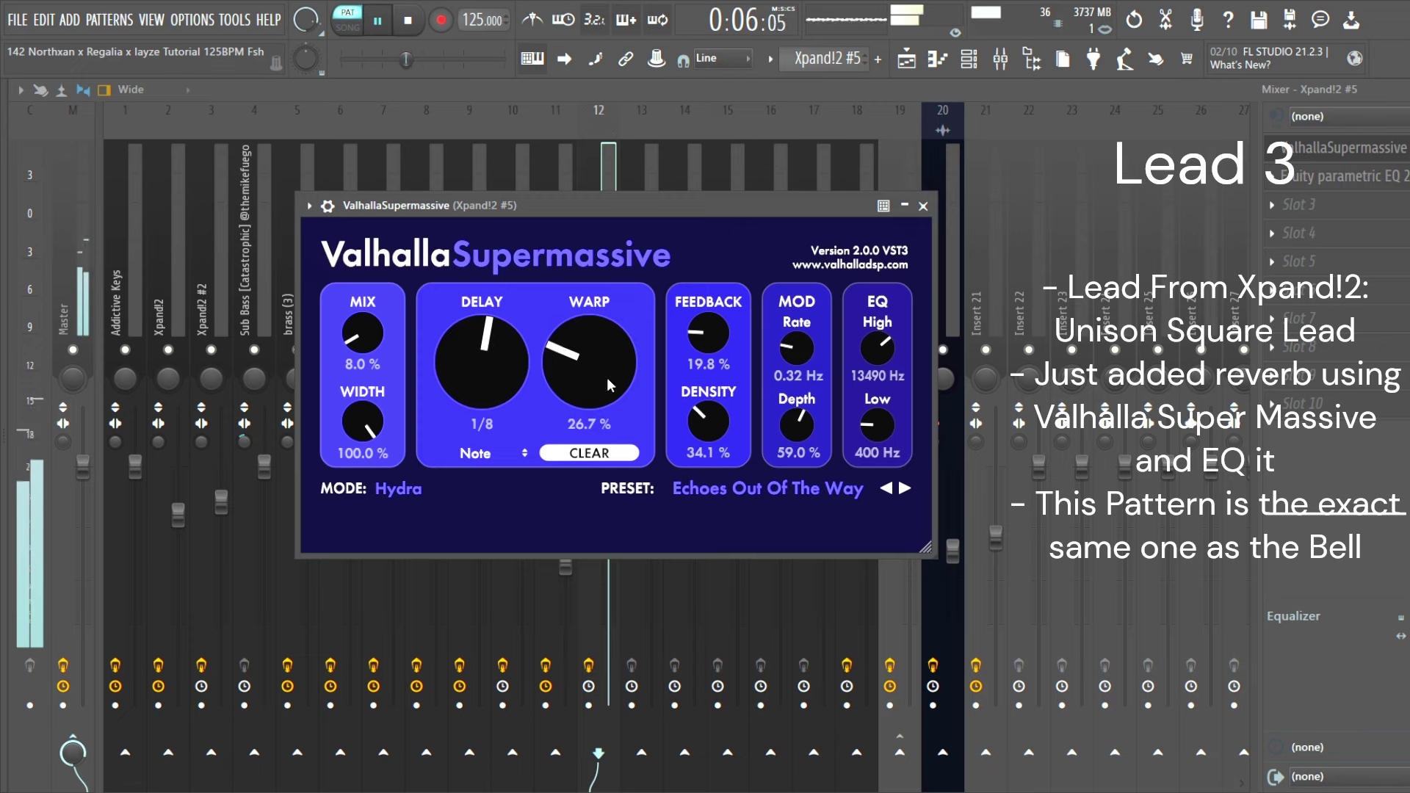
Step: Open Fruity parametric EQ 2 on the Xpand!2 #5 mixer track and review the sample settings of the Cure vocal chop
click(1348, 183)
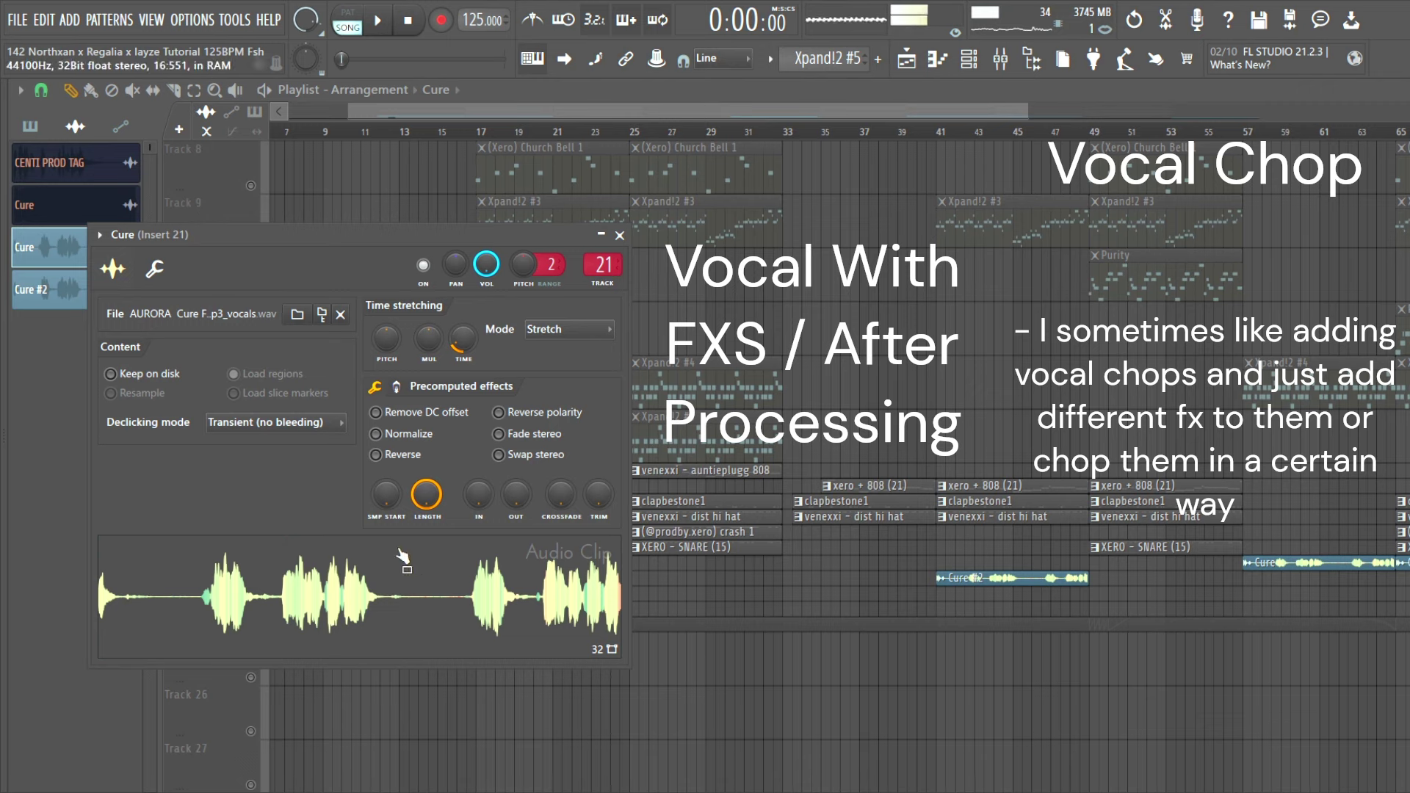
drag(605, 259, 604, 301)
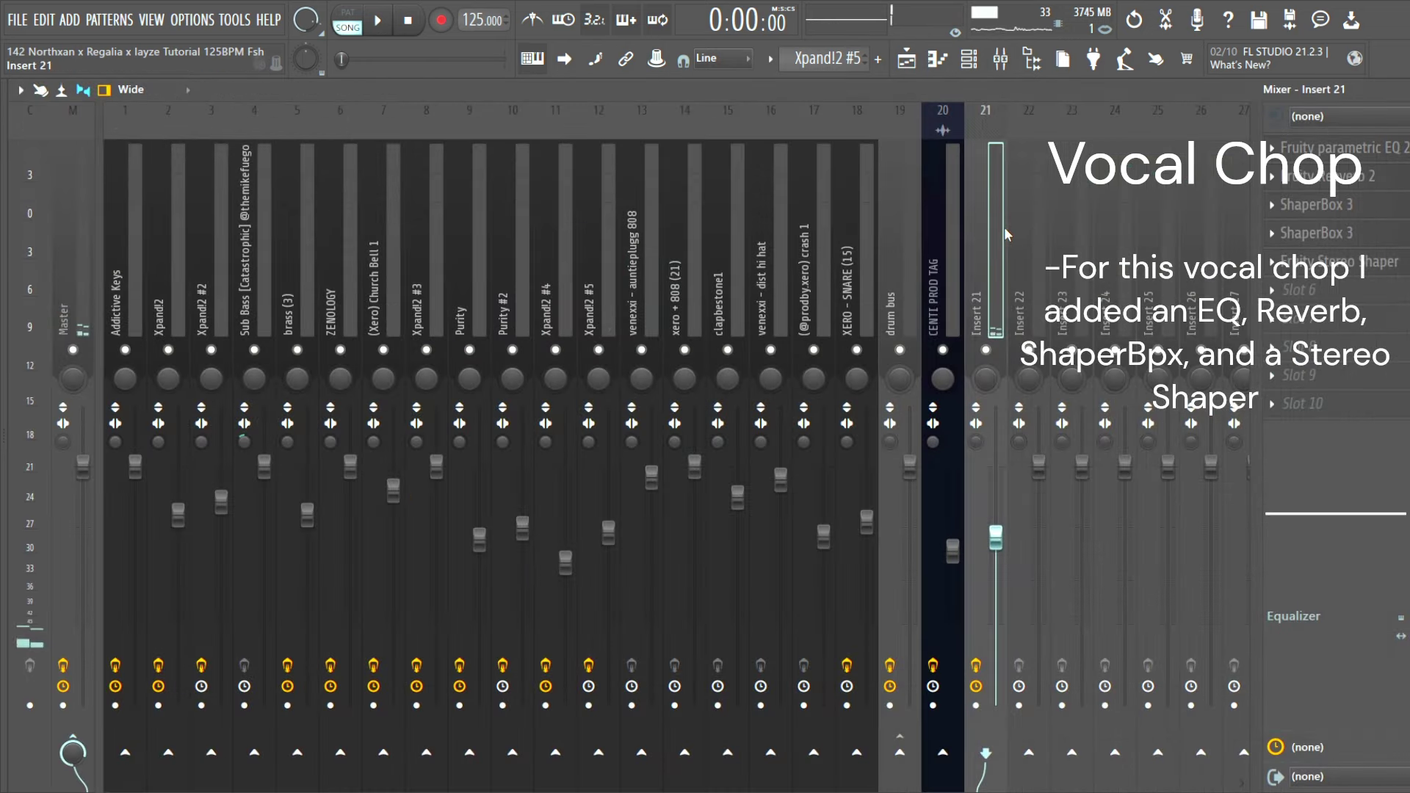
Step: Inspect Fruity parametric EQ 2, the reverb and the Filter and Time shapers of ShaperBox 3 on mixer Insert 21
click(1318, 150)
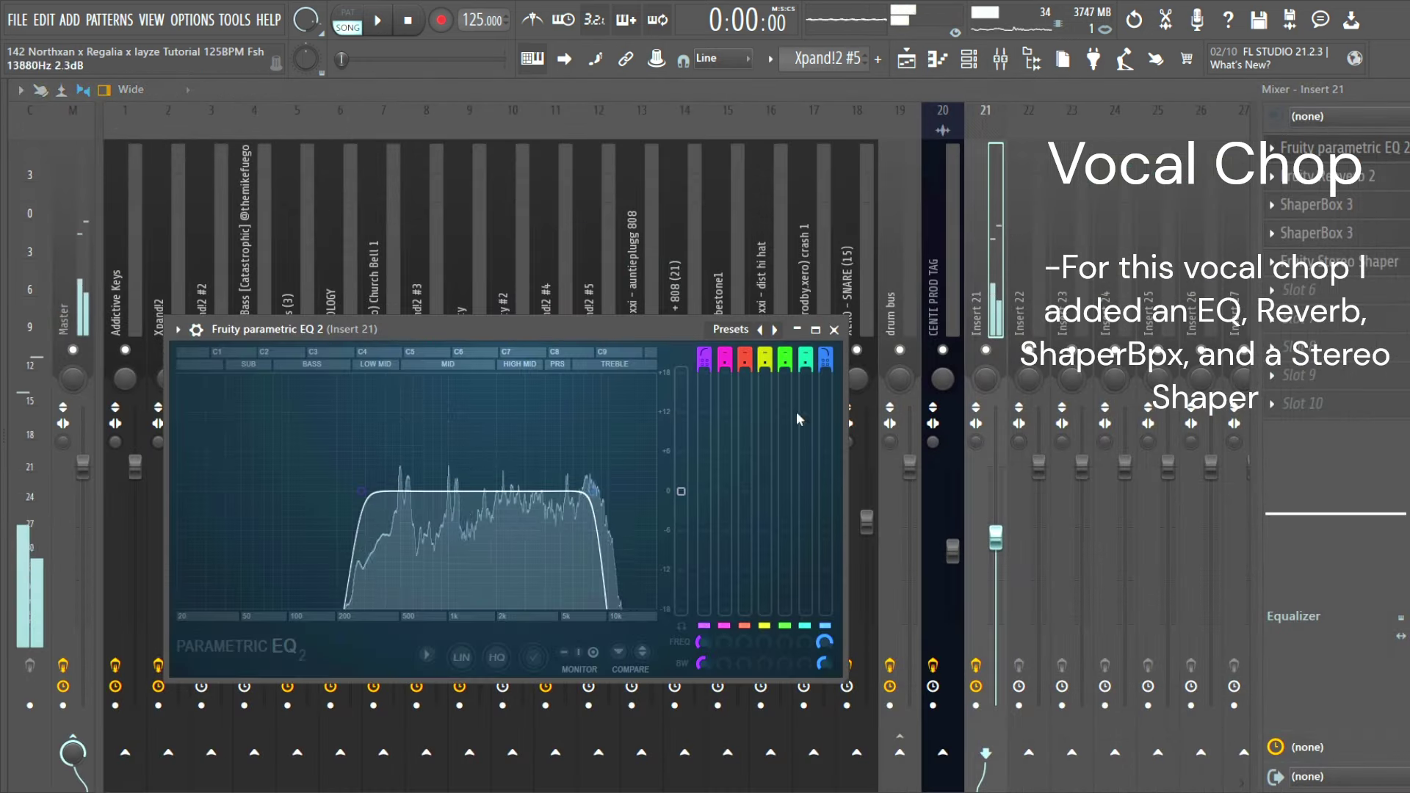
click(1319, 175)
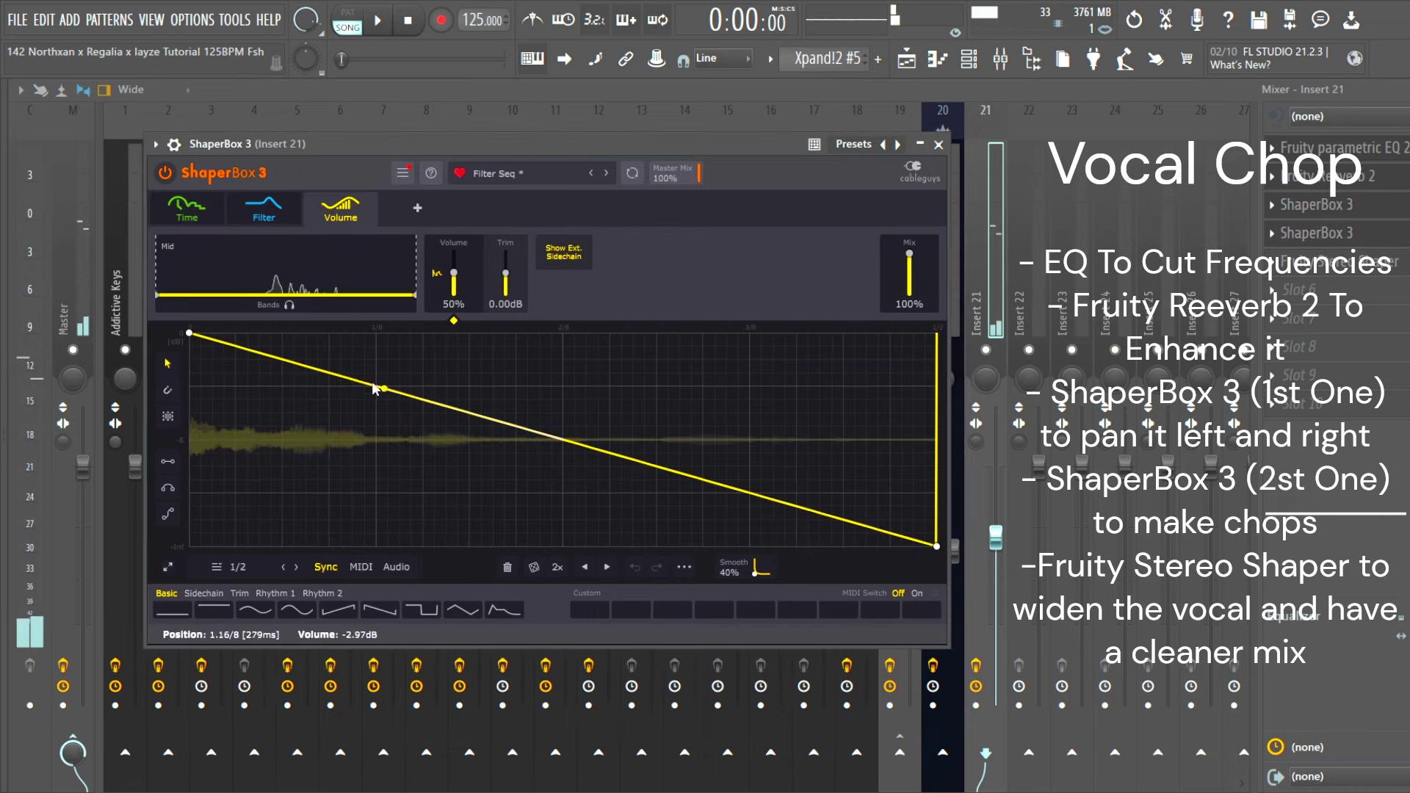
click(263, 209)
click(185, 211)
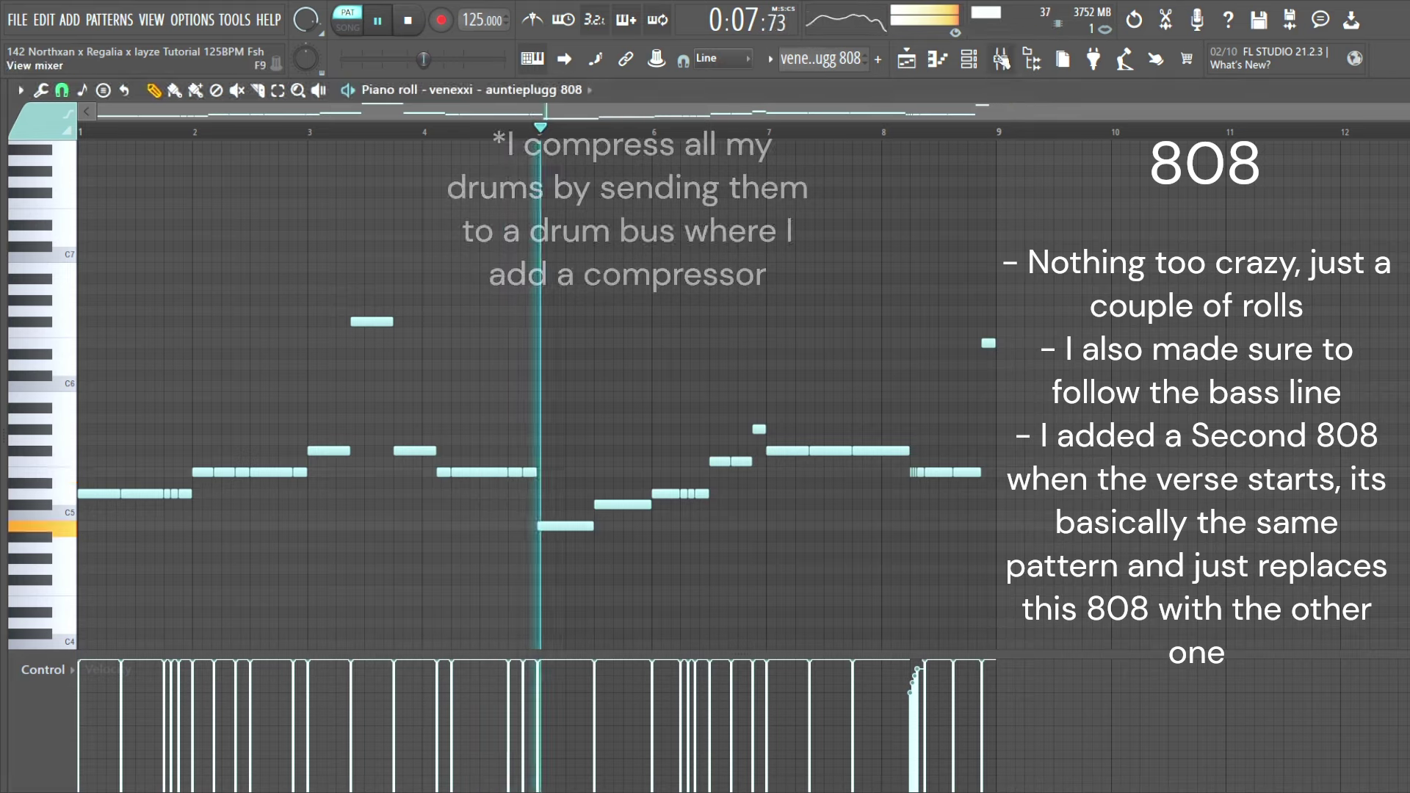
Step: Inspect the 808's mixer track and the Fruity Compressor settings on the drum bus, then close the compressor
key(F9)
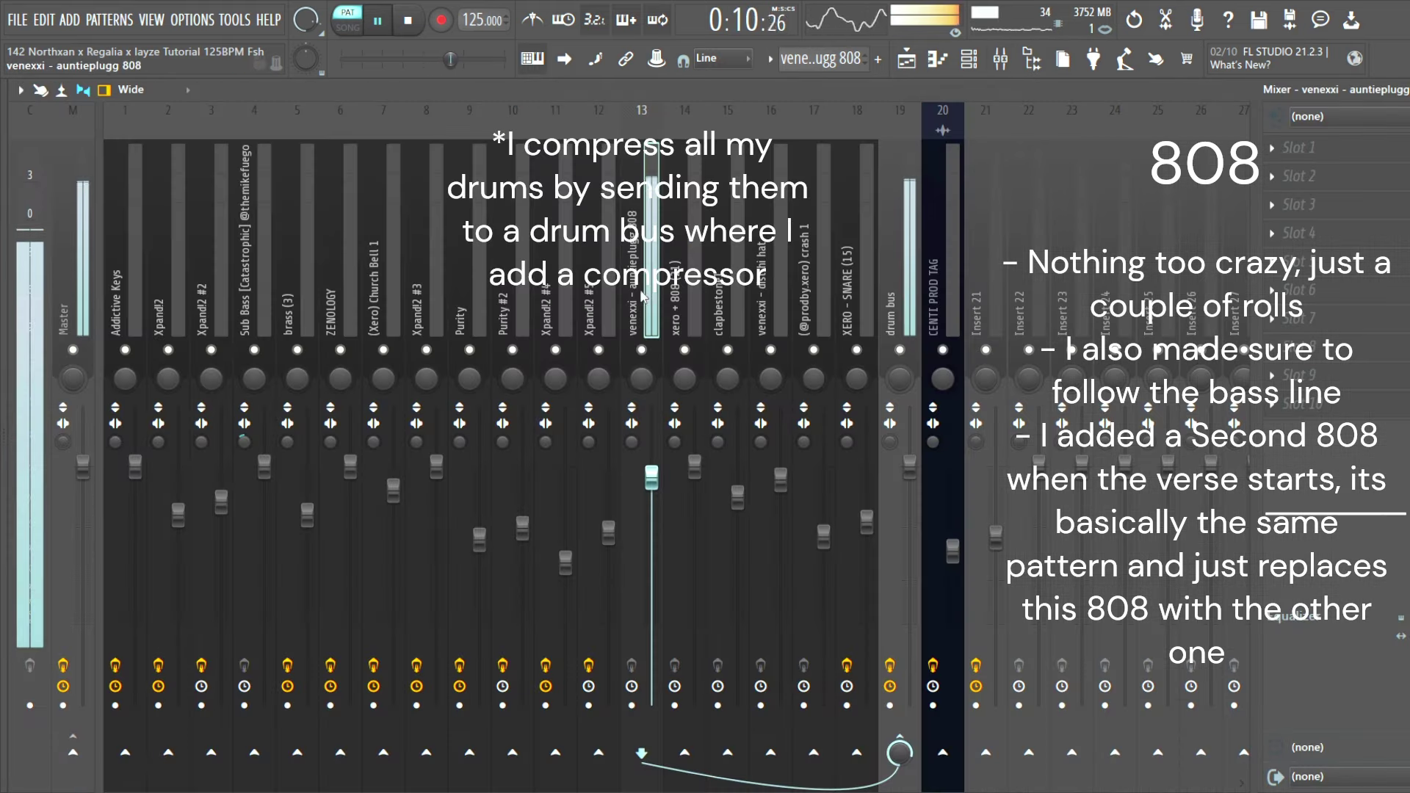
click(908, 249)
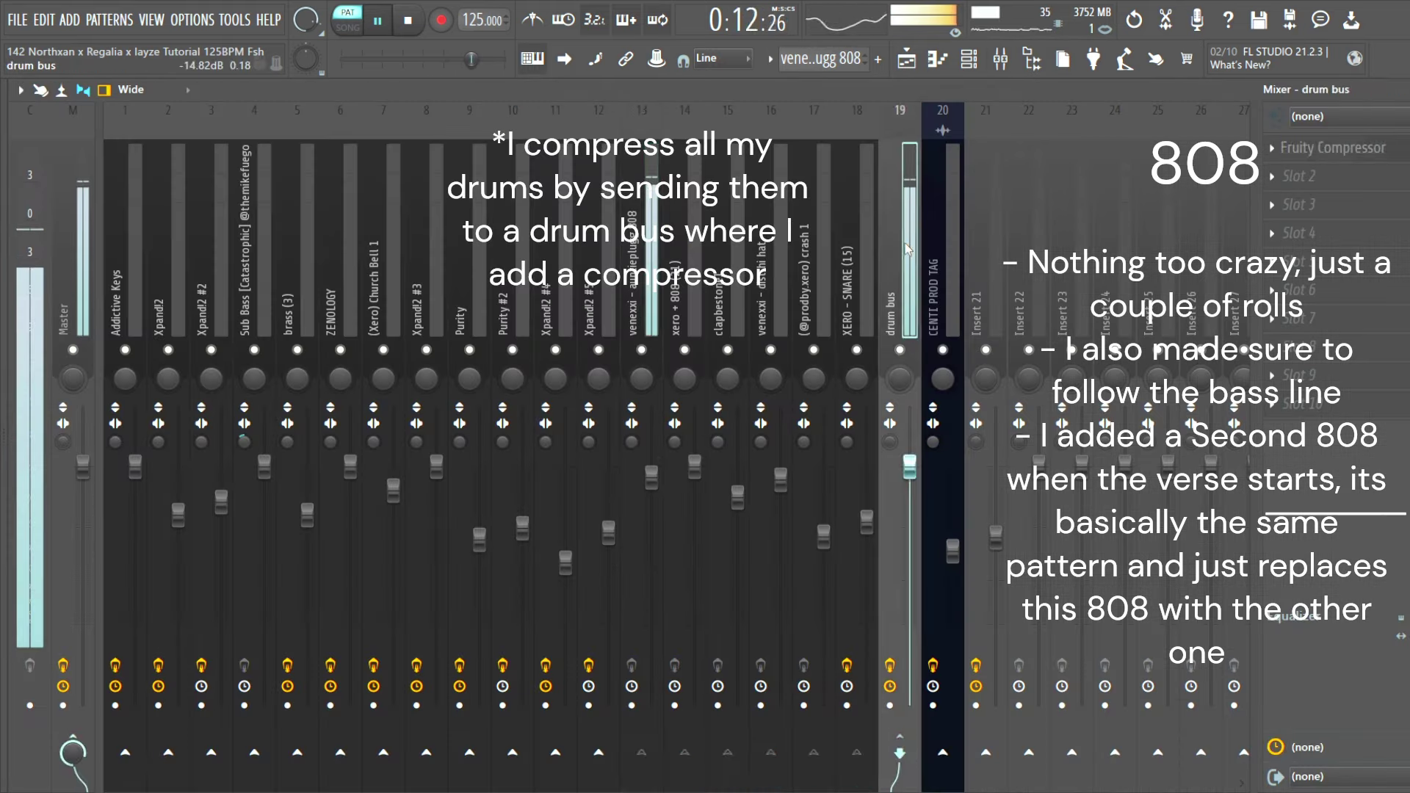
click(1314, 151)
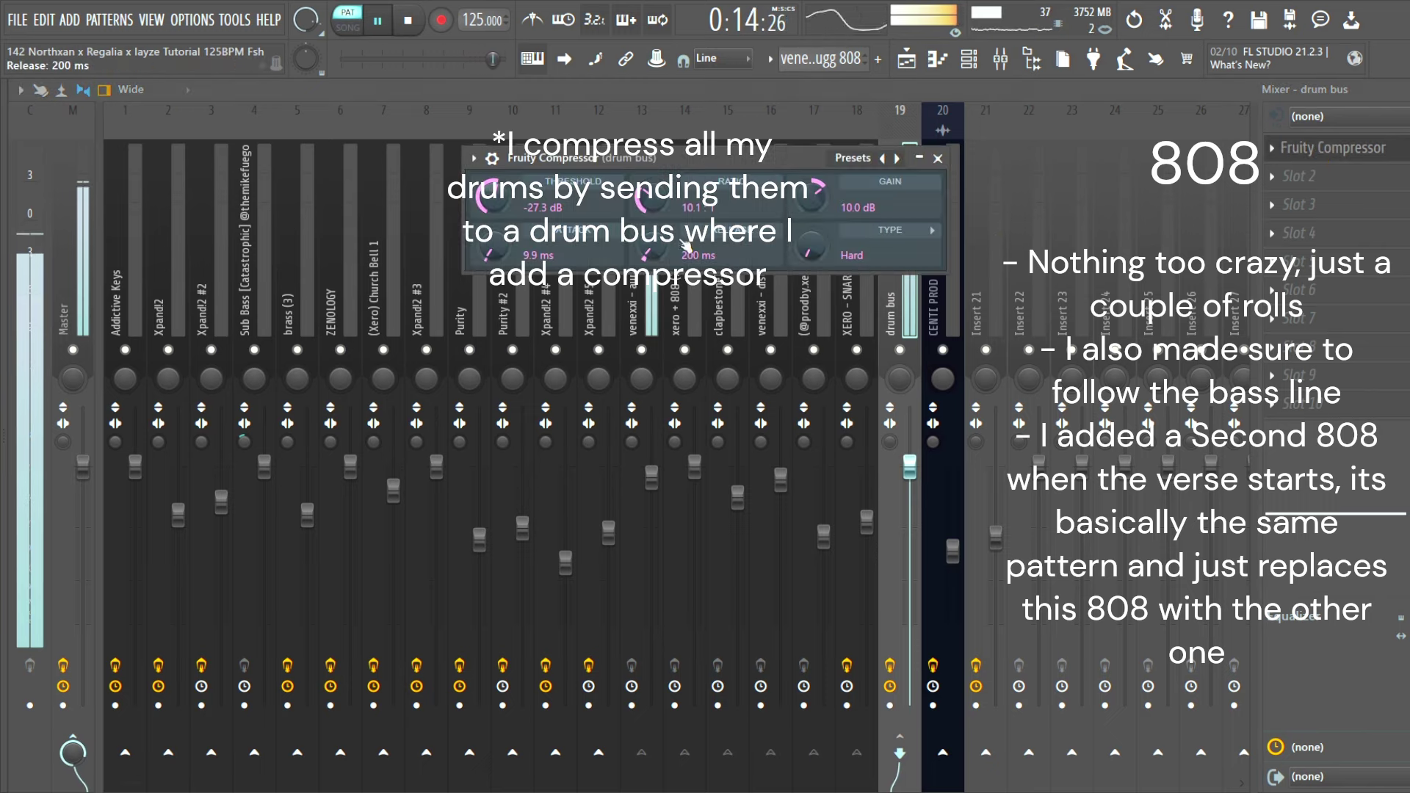
click(938, 158)
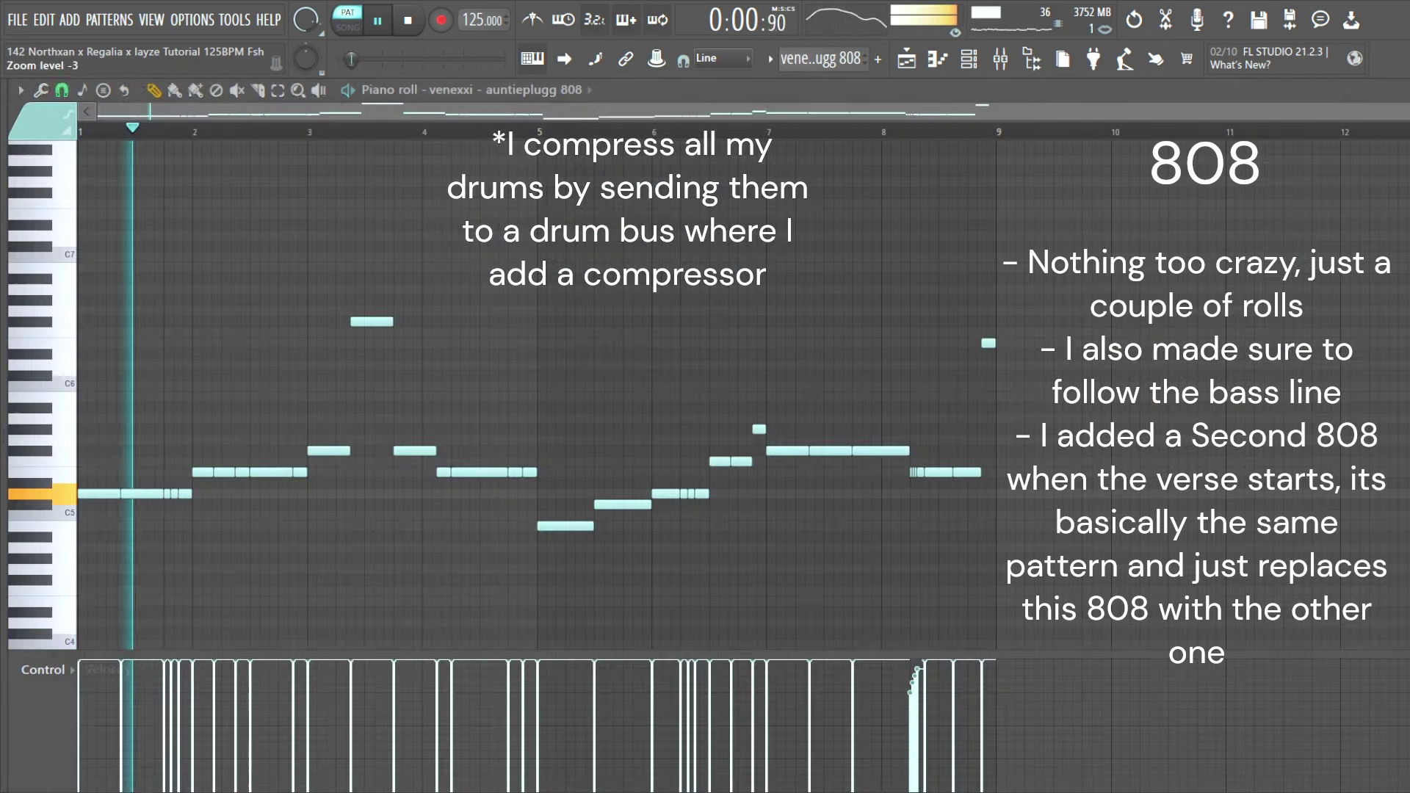
Step: Open the notes of the clapbestone1 clip at bar 17 on Track 16, play the pattern and close the piano roll
key(F5)
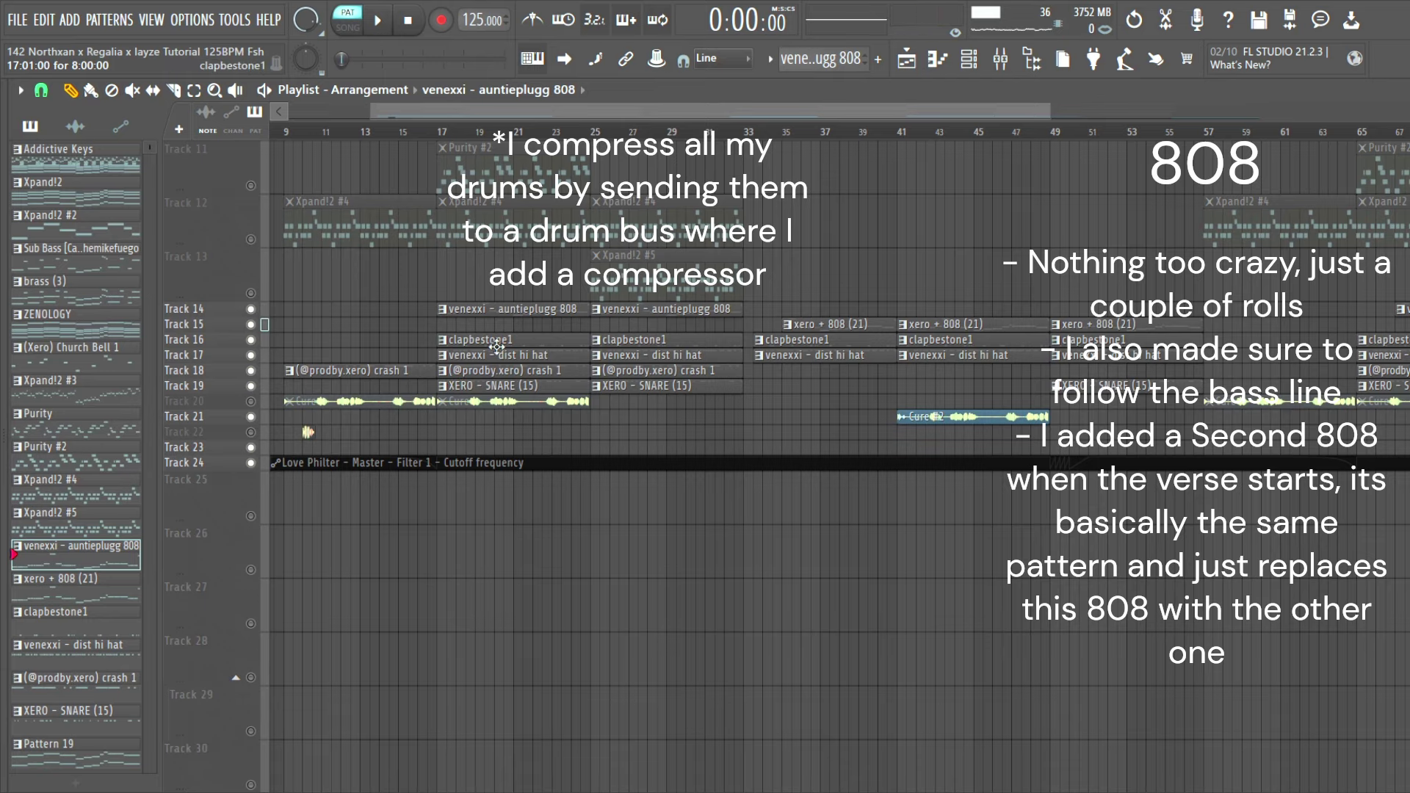
double_click(497, 346)
key(space)
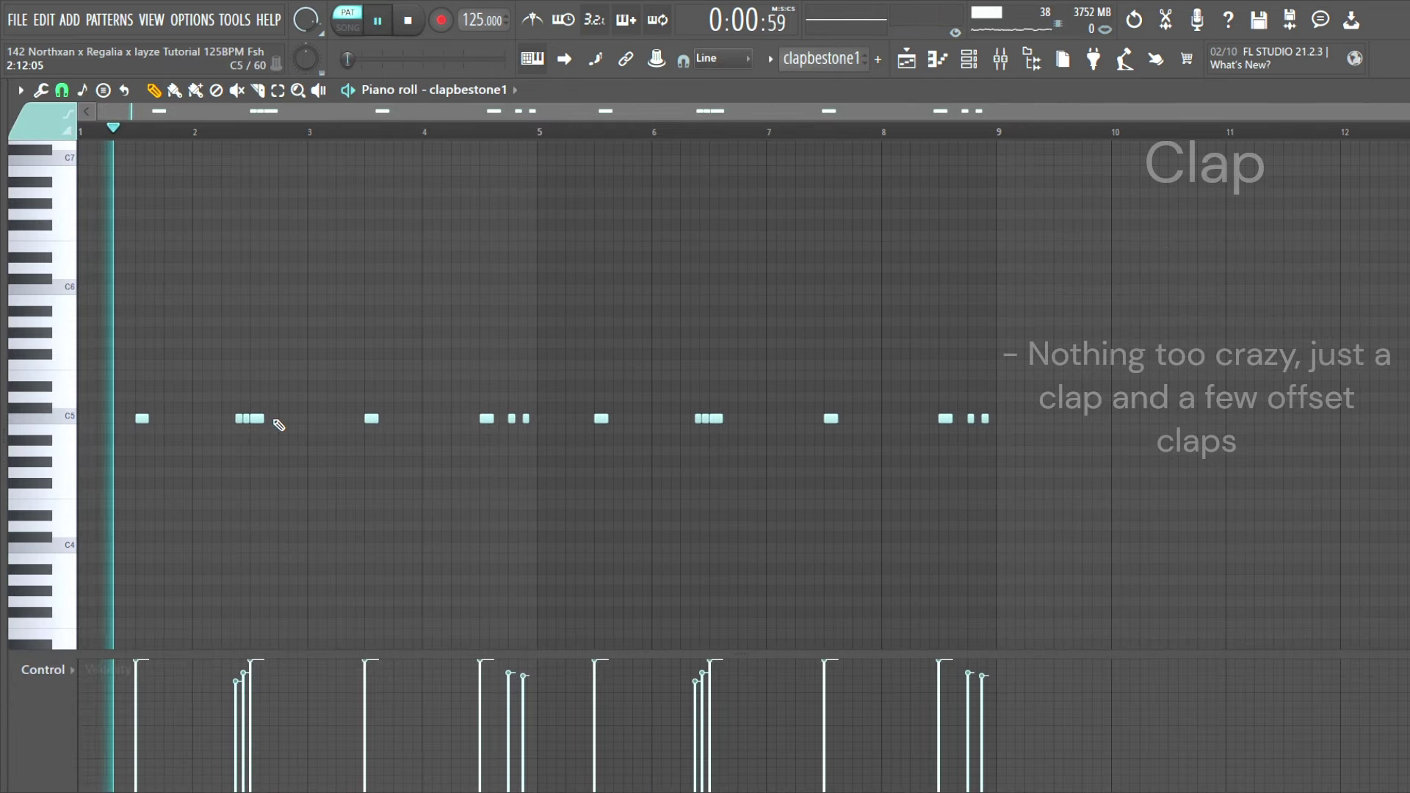
scroll(279, 425, down, 1)
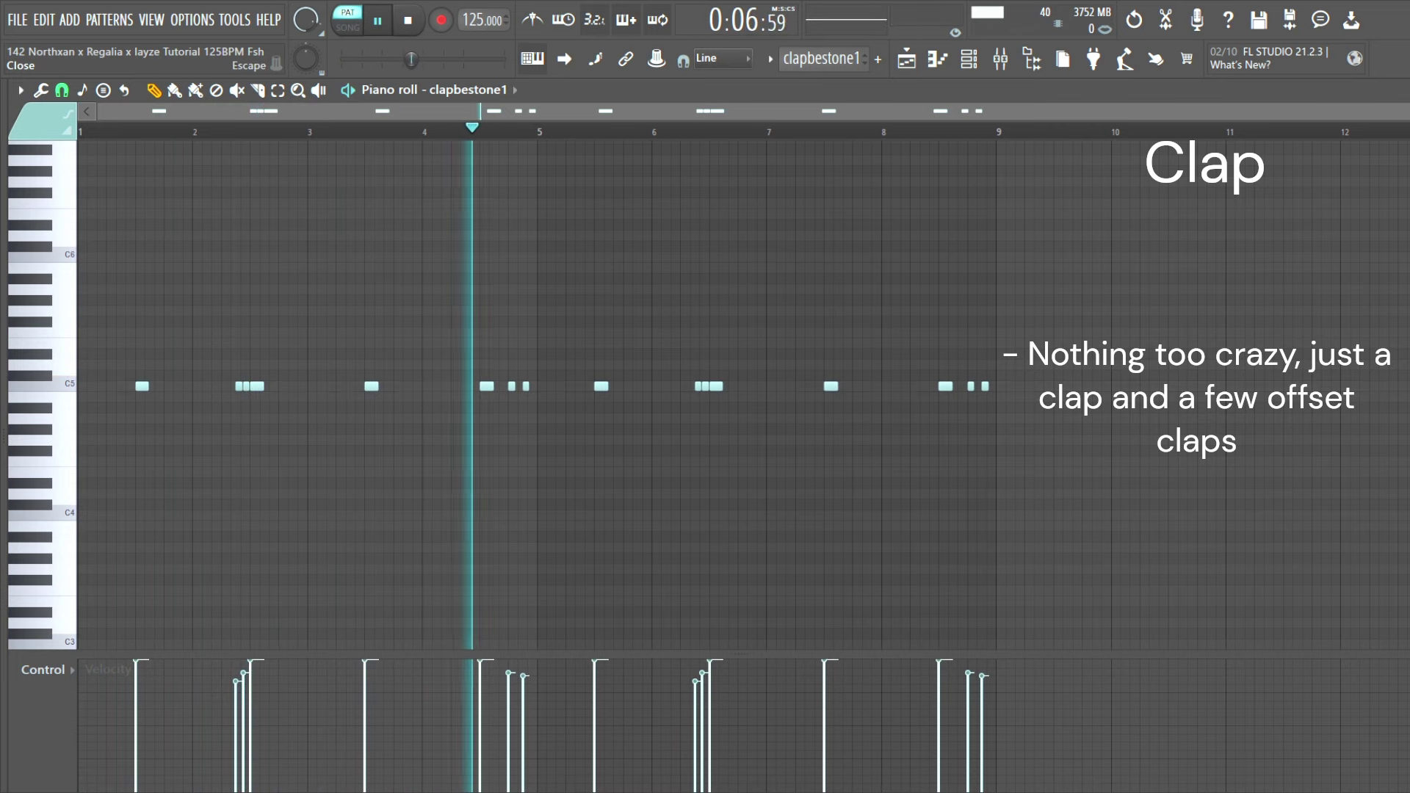
key(Escape)
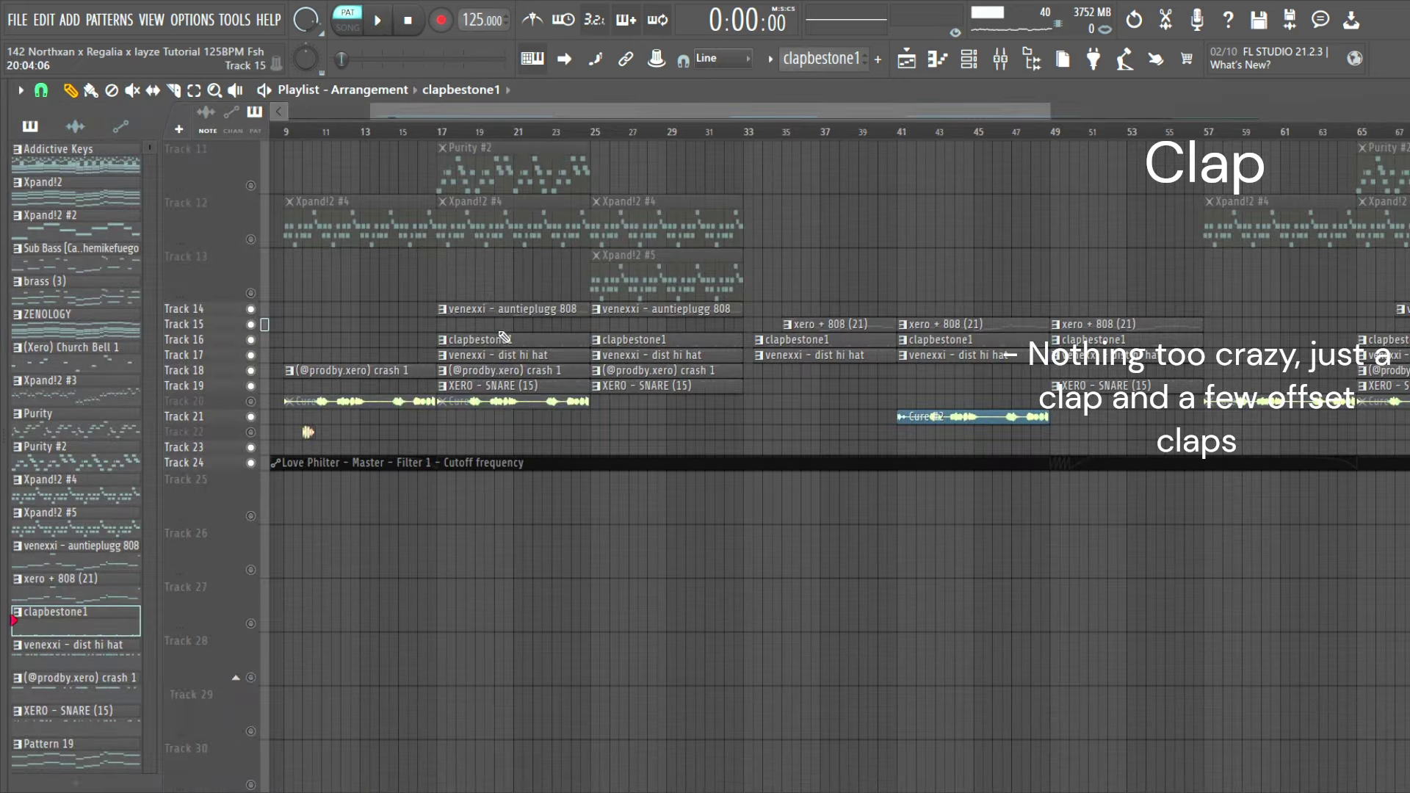
Step: Open the venexxi - dist hi hat clip at bar 17 on Track 17, play it and check its channel in the channel rack
double_click(507, 355)
key(space)
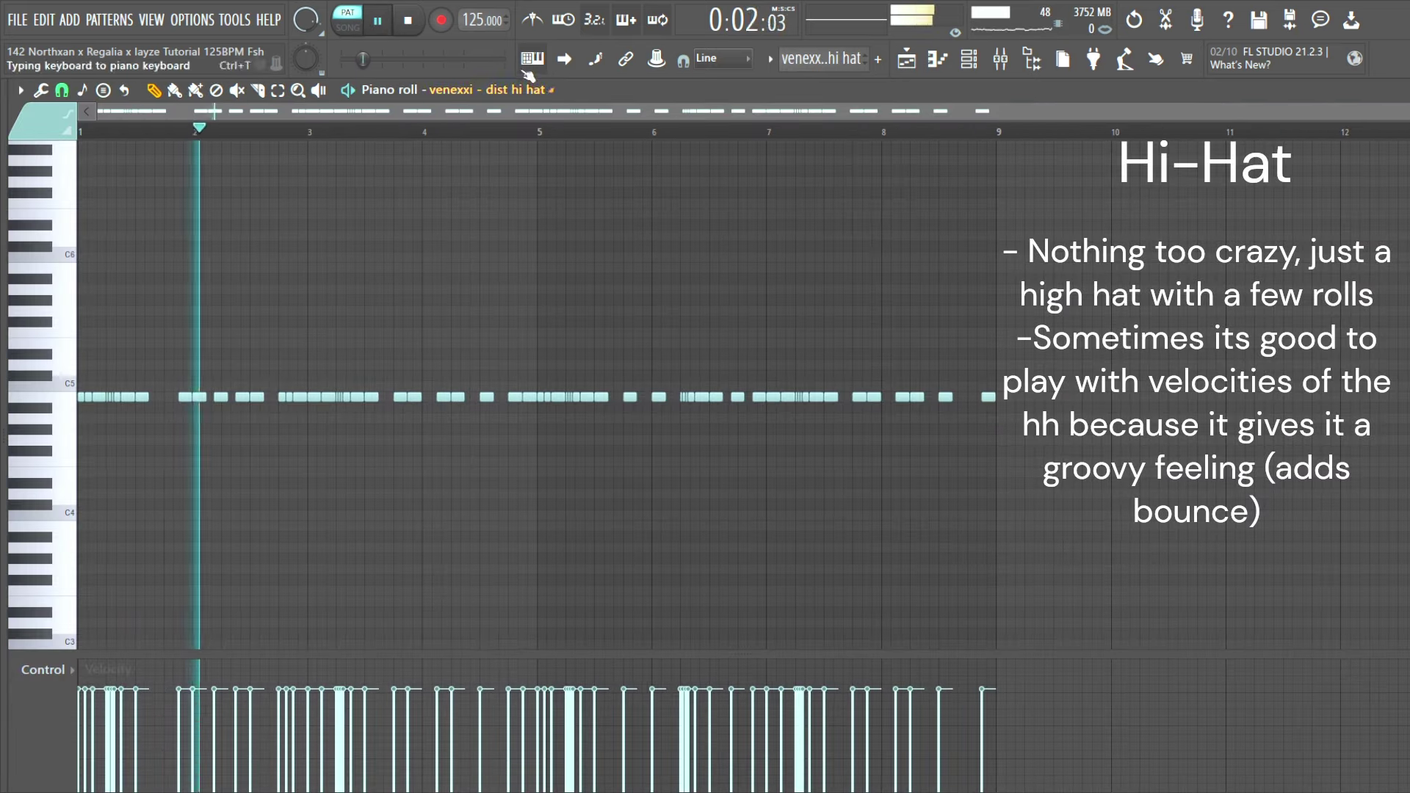
click(969, 59)
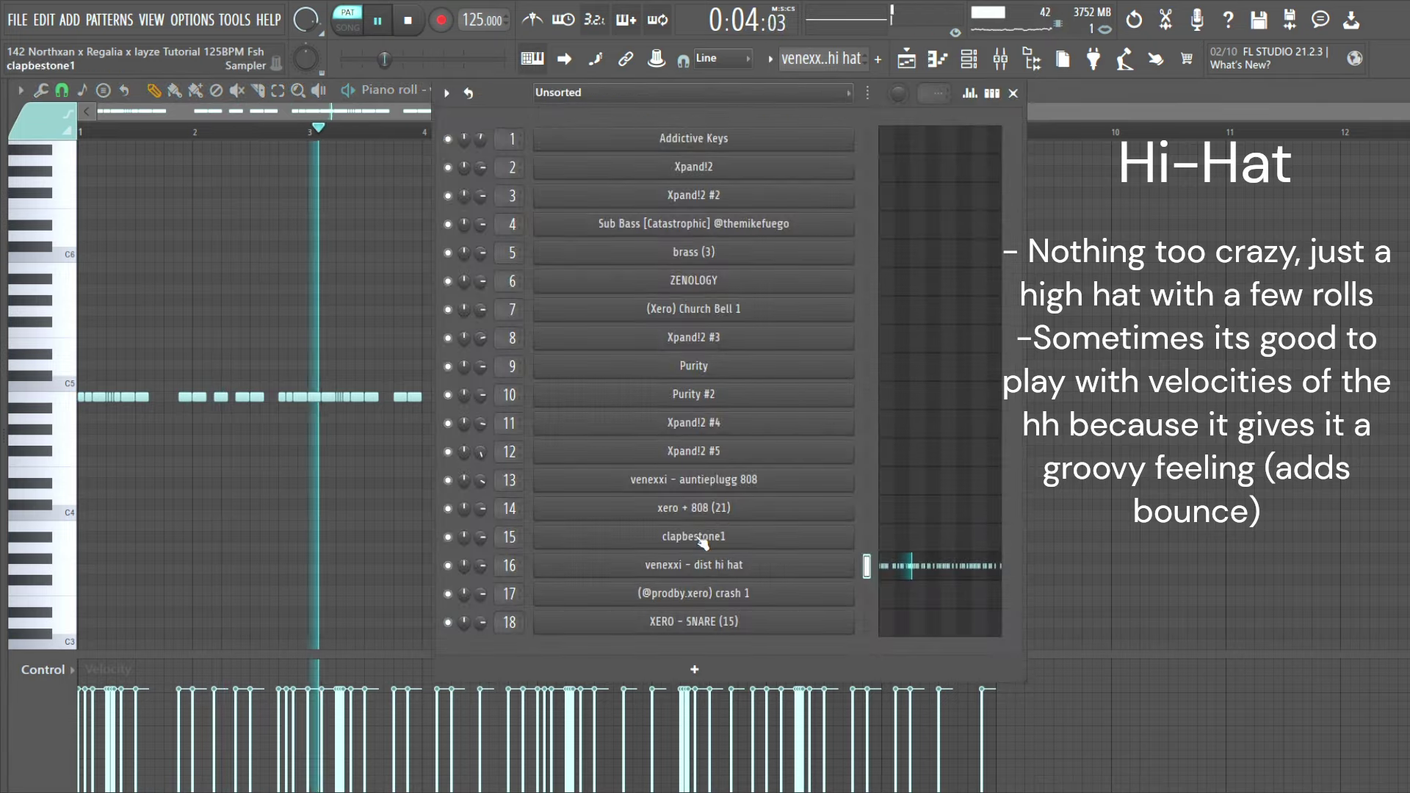
click(969, 59)
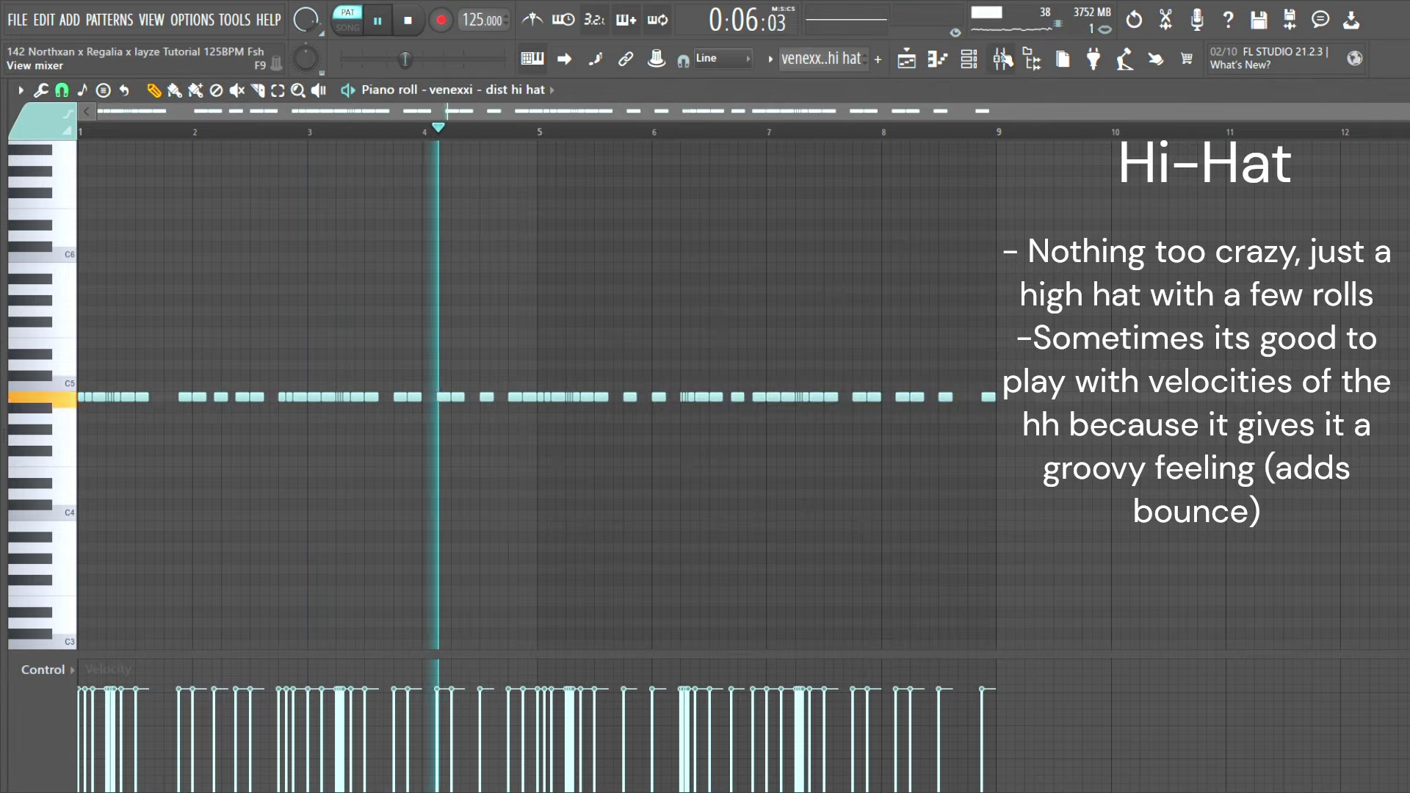
Step: Check the effect slots of the hi-hat, crash and snare mixer tracks and return to the playlist
click(1001, 59)
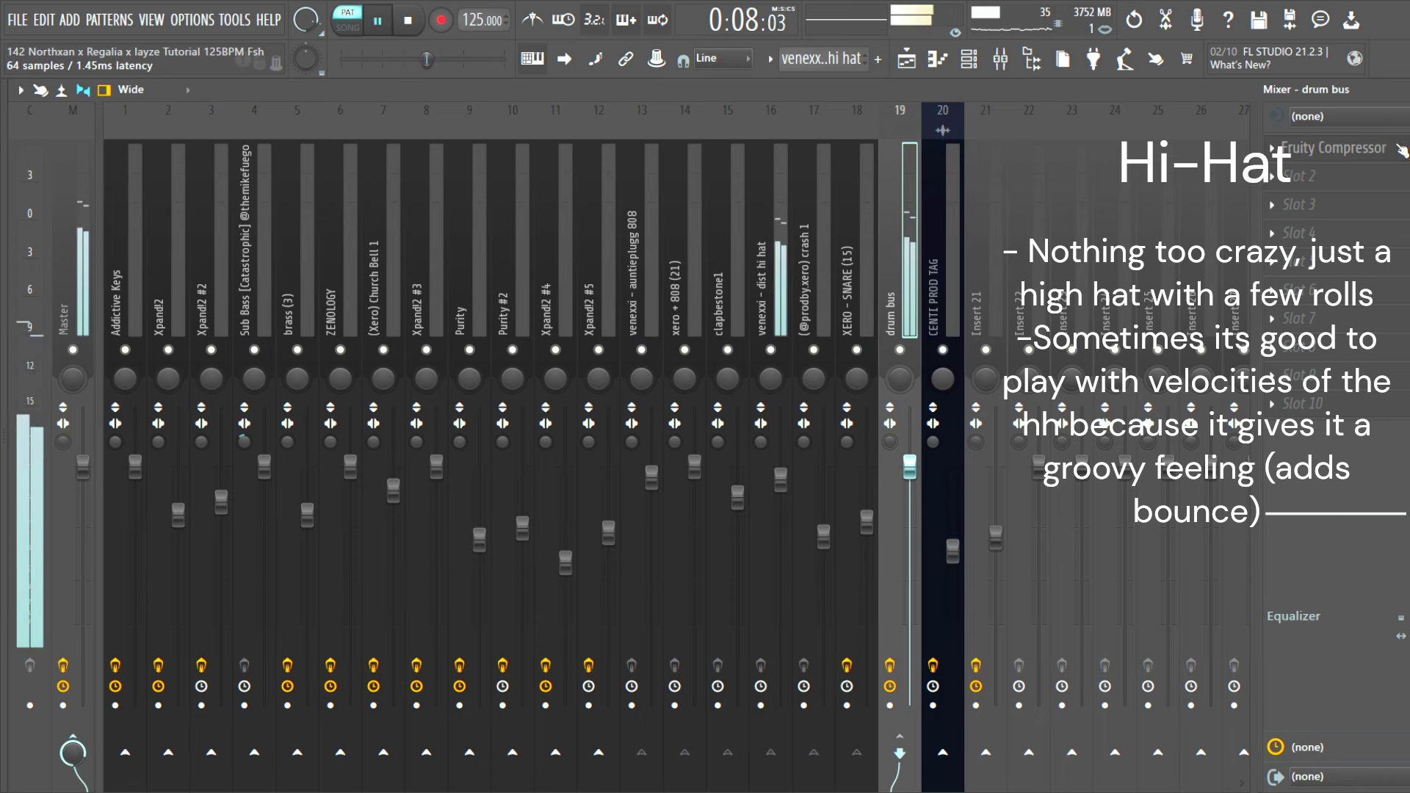
click(755, 220)
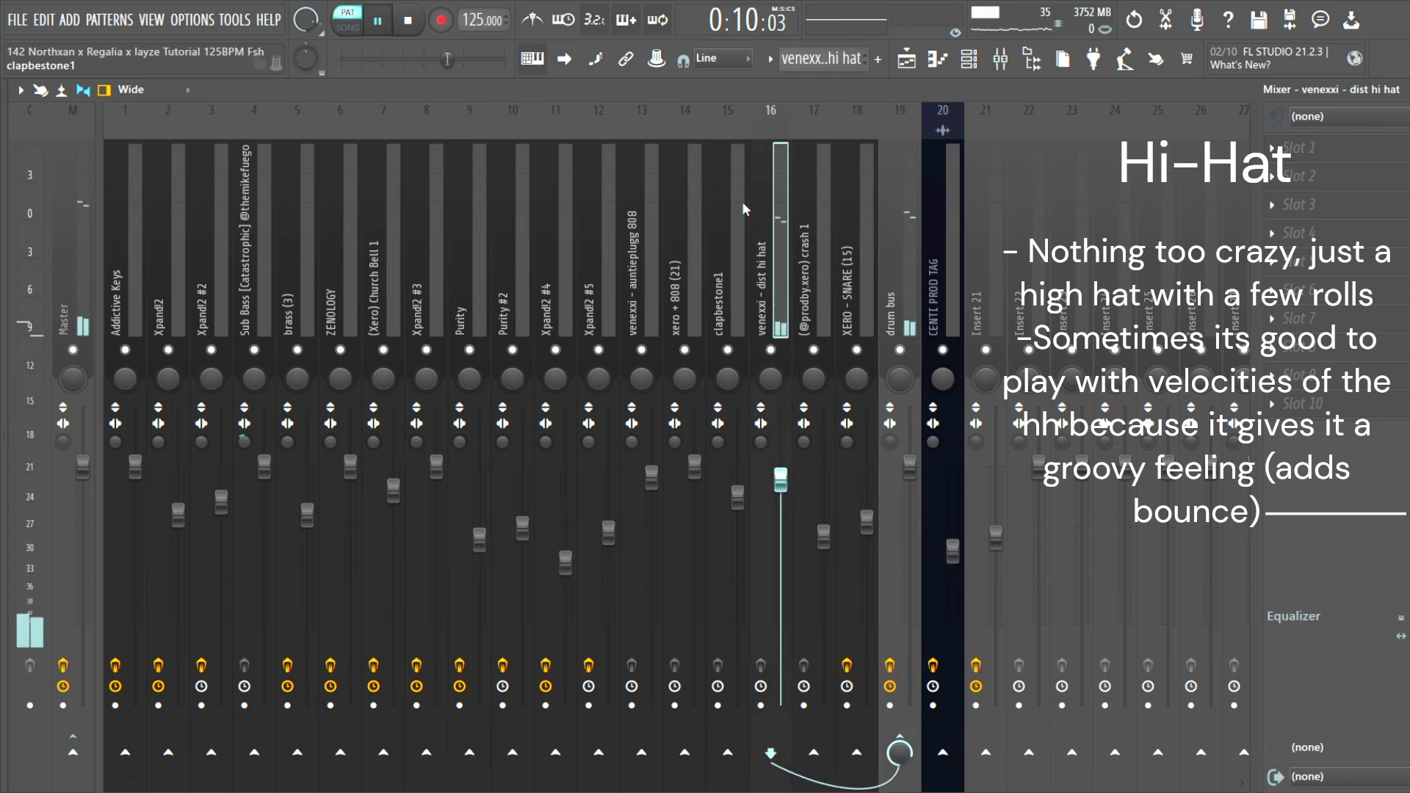
click(819, 218)
click(867, 225)
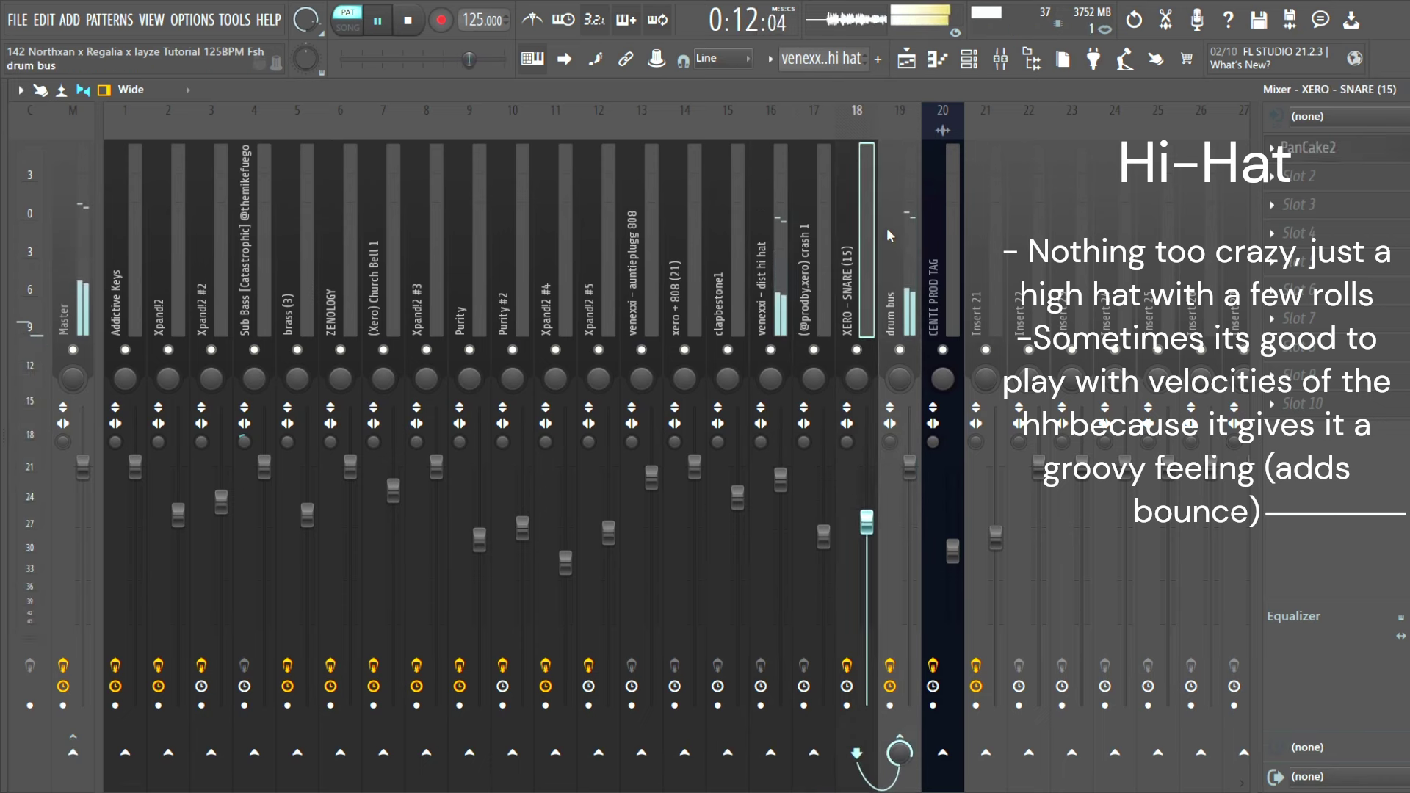
key(F7)
key(F5)
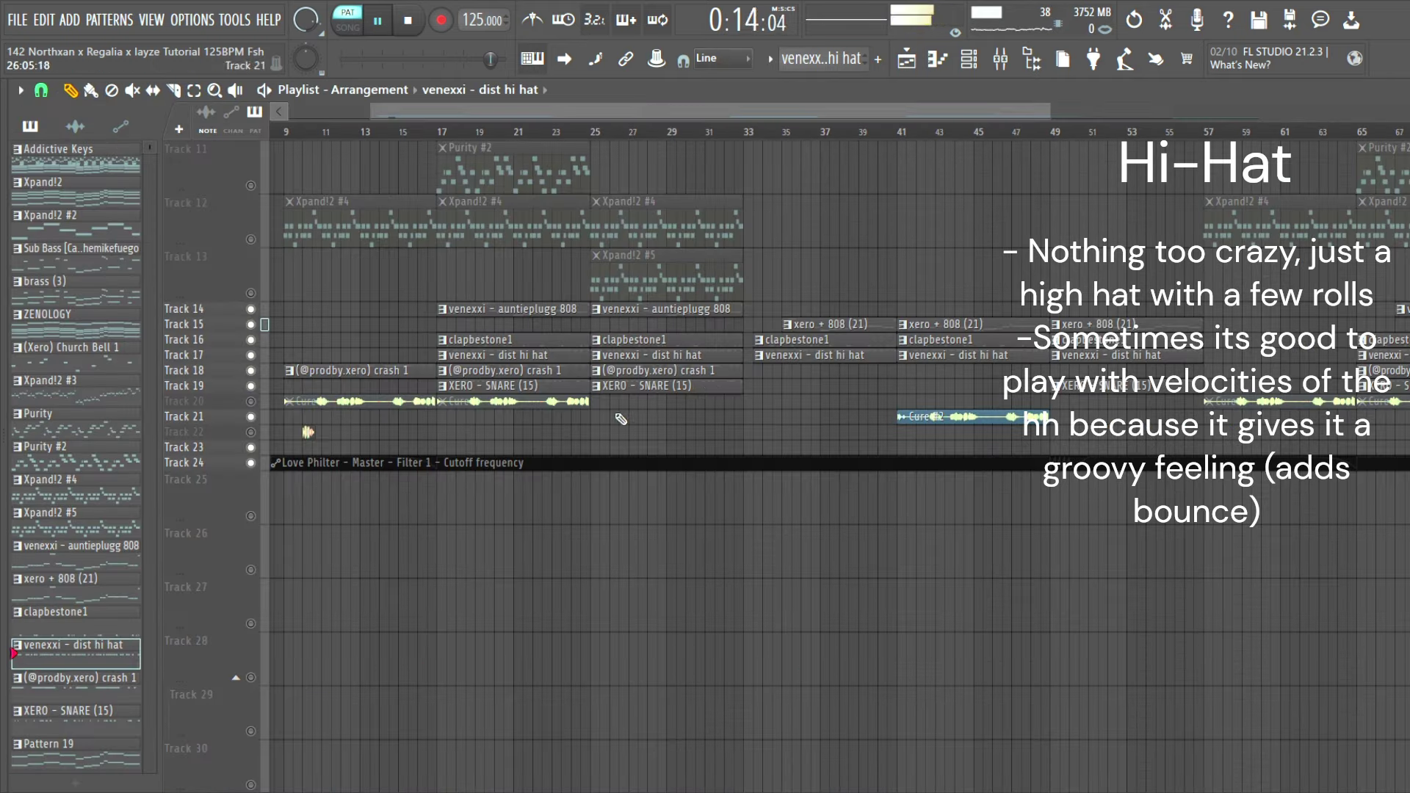
Step: Play the crash 1 pattern at bar 17 on Track 18 and examine its sampler's cut group, envelope and sample settings
double_click(489, 371)
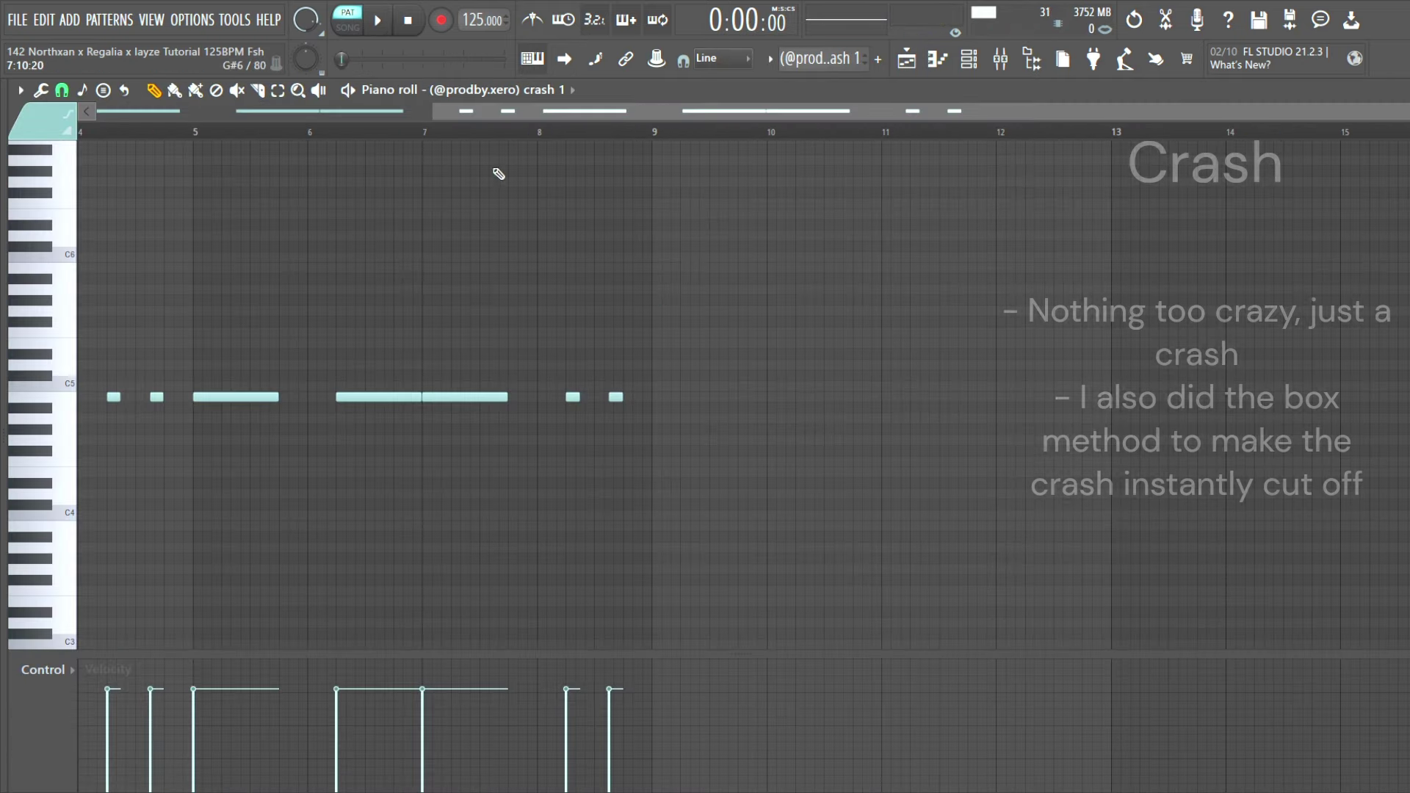
key(space)
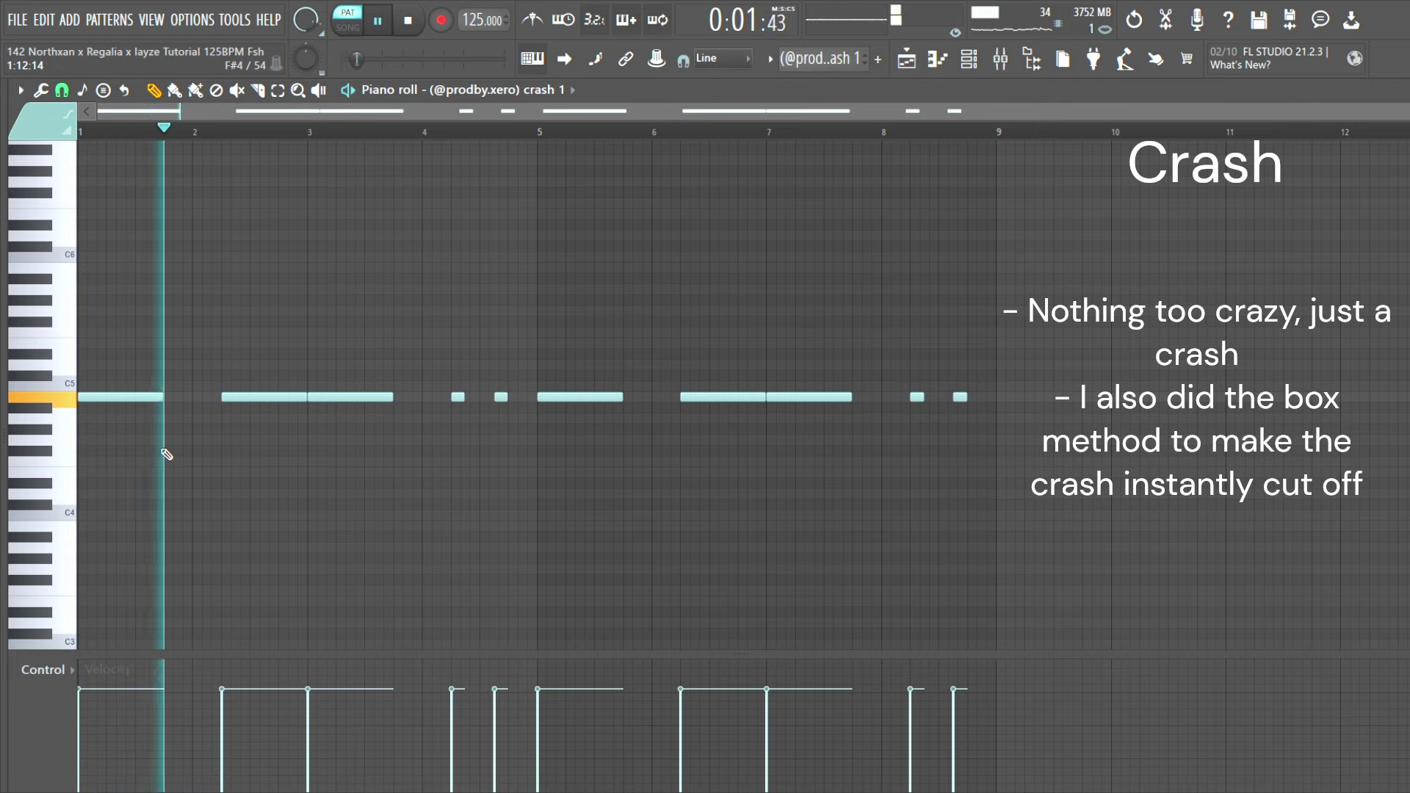
key(F6)
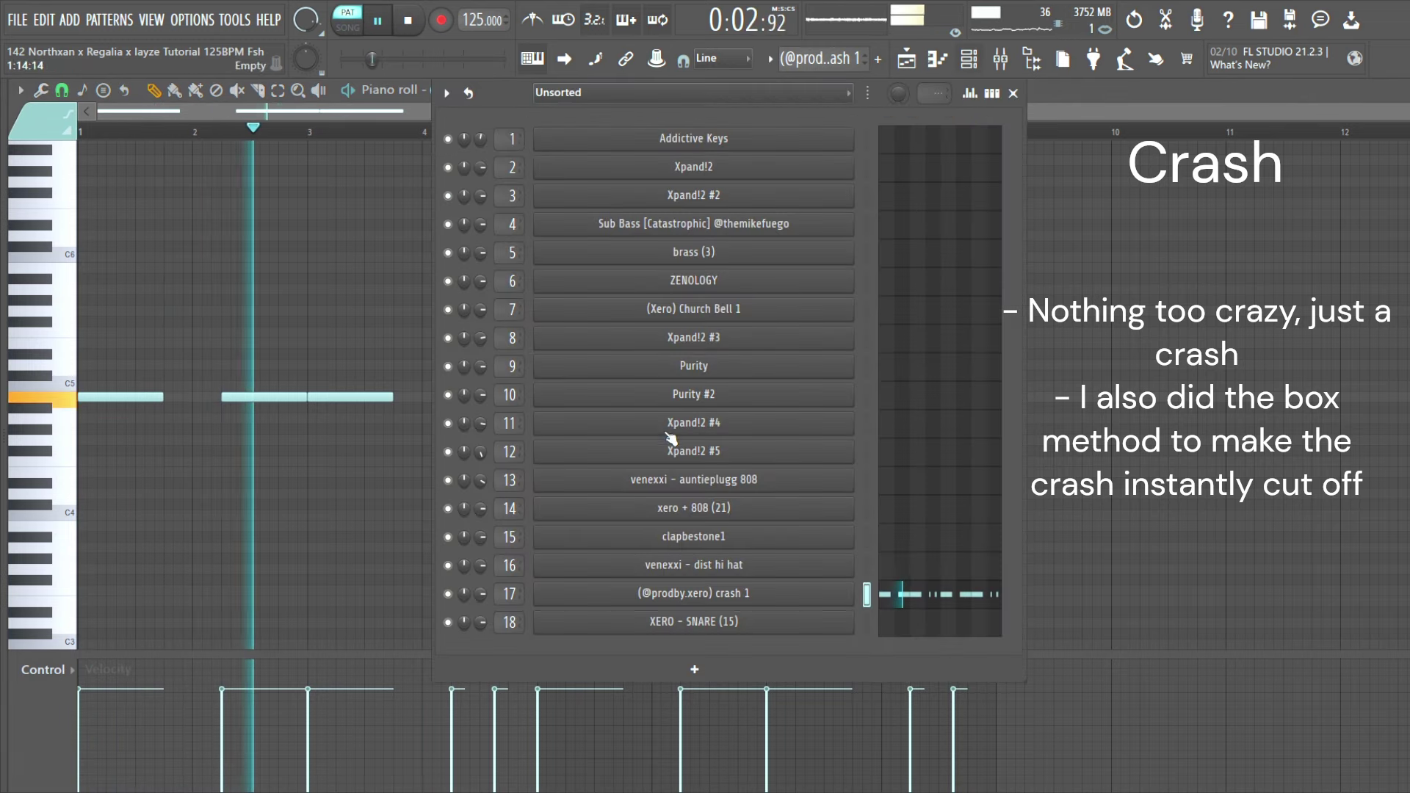
click(694, 594)
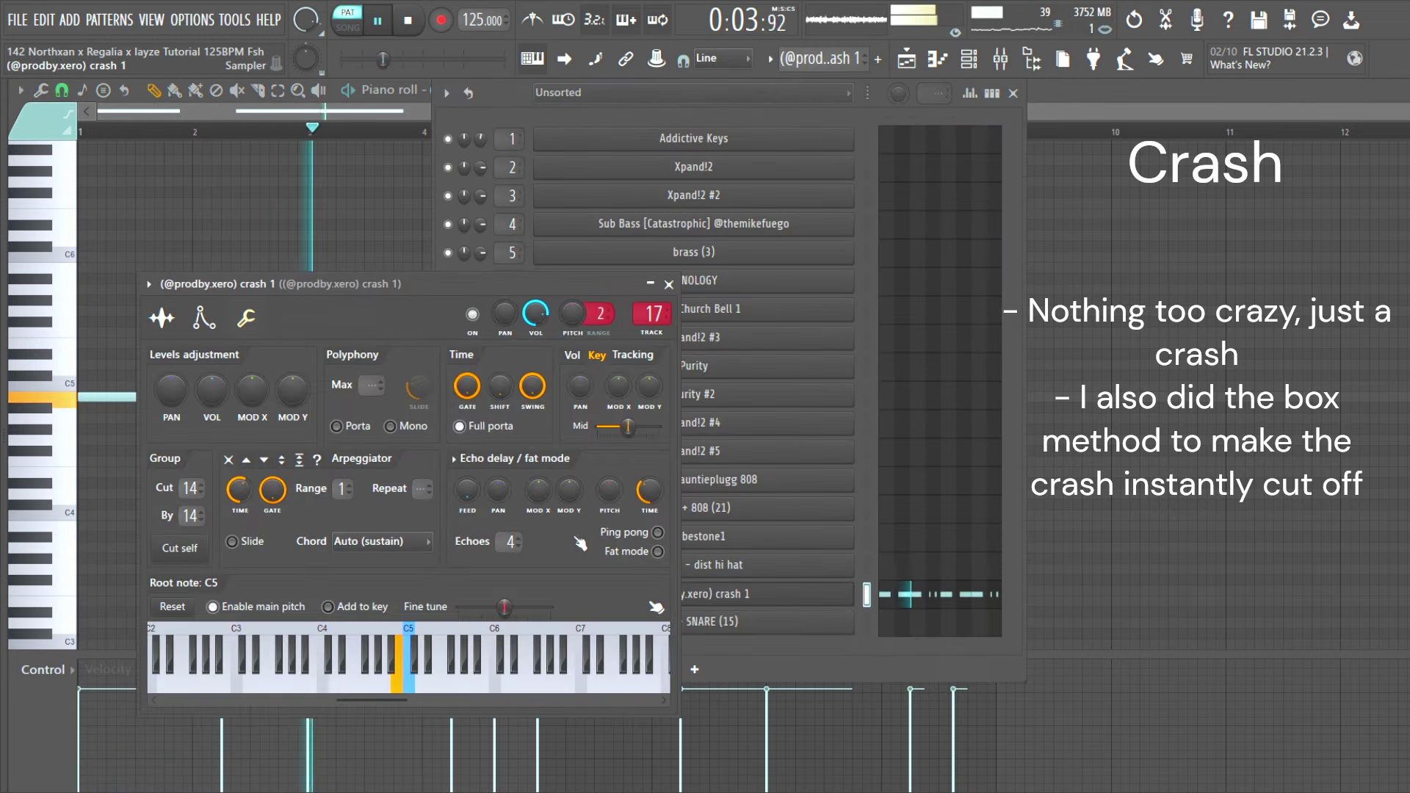
click(203, 317)
click(162, 317)
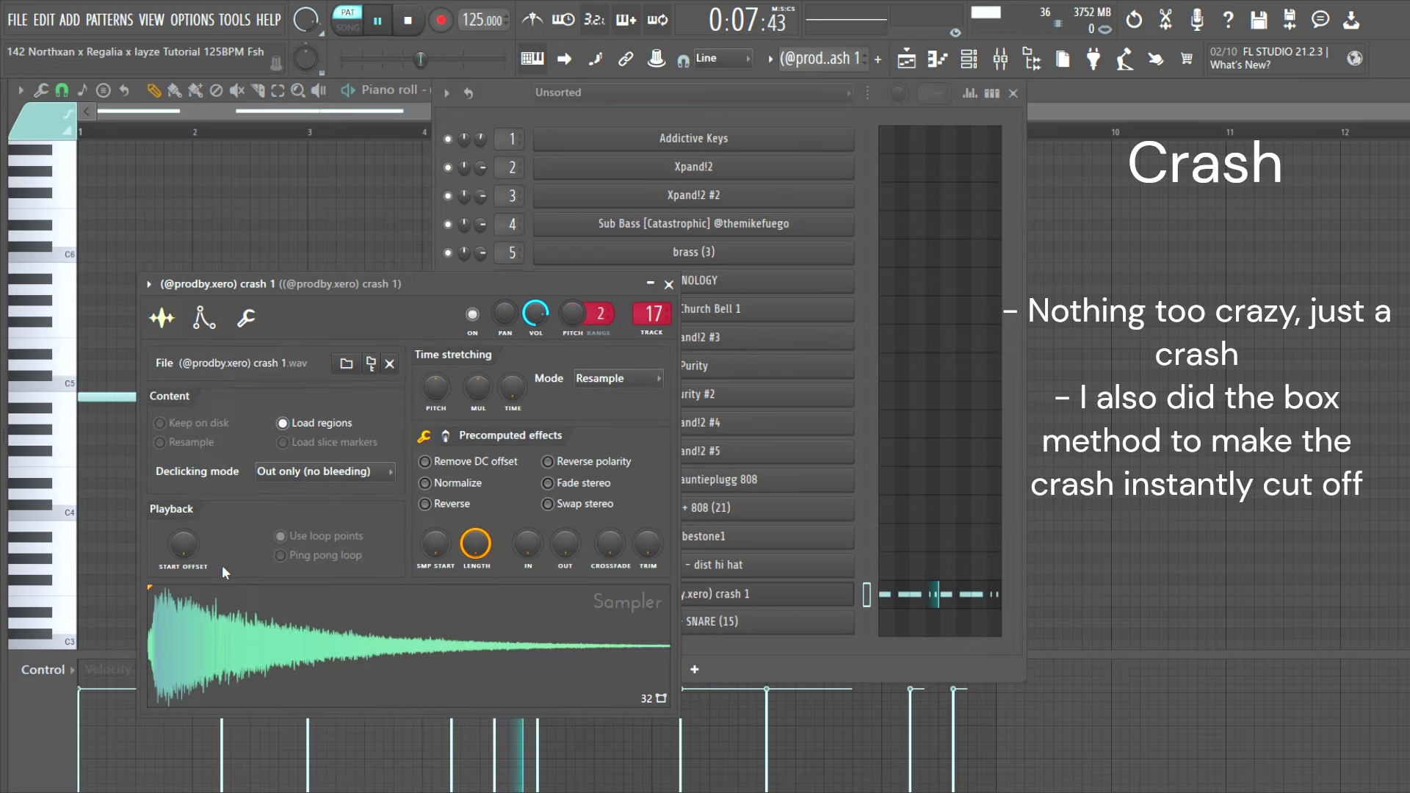
click(667, 285)
key(F6)
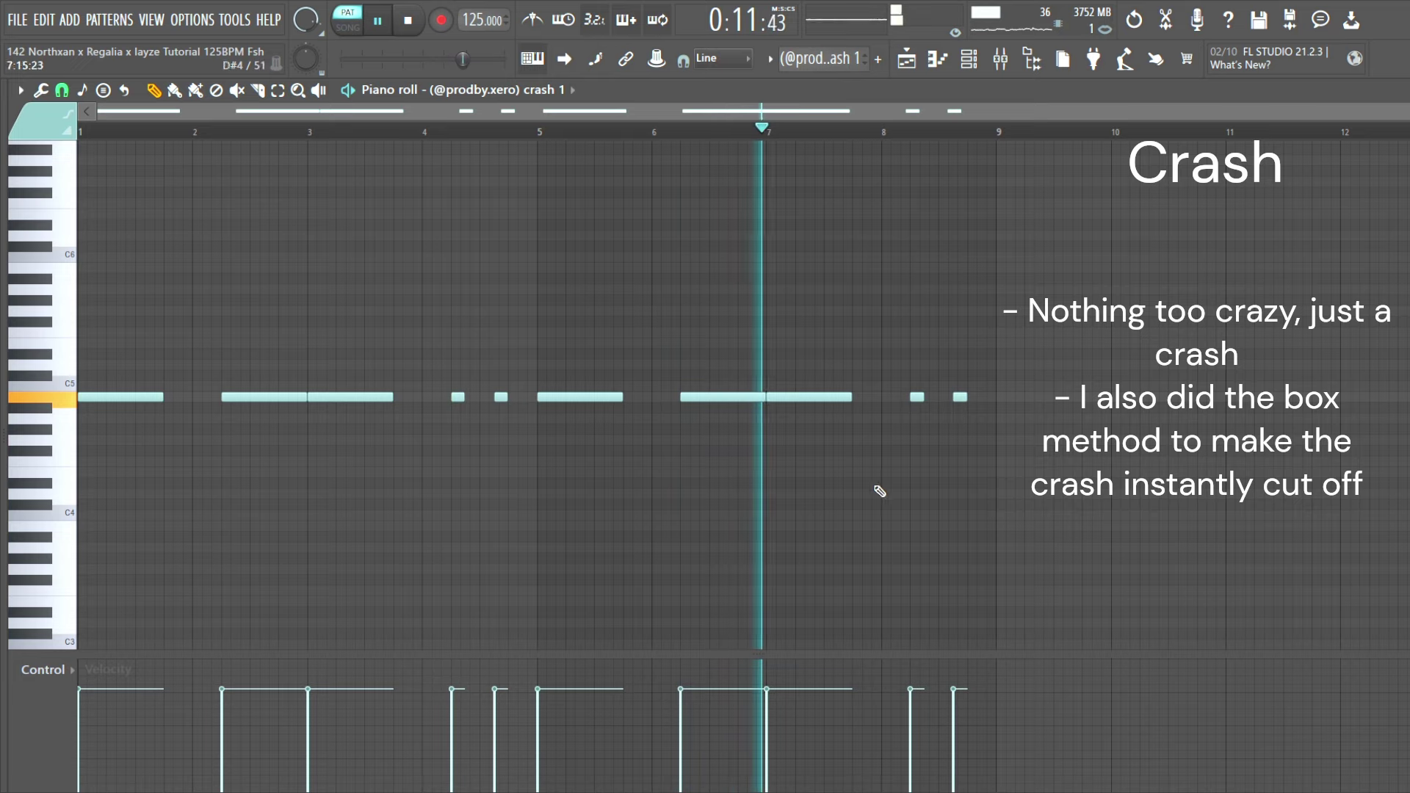
Step: Check the effect slots of the crash 1 mixer track, then close the mixer and the channel rack
key(F9)
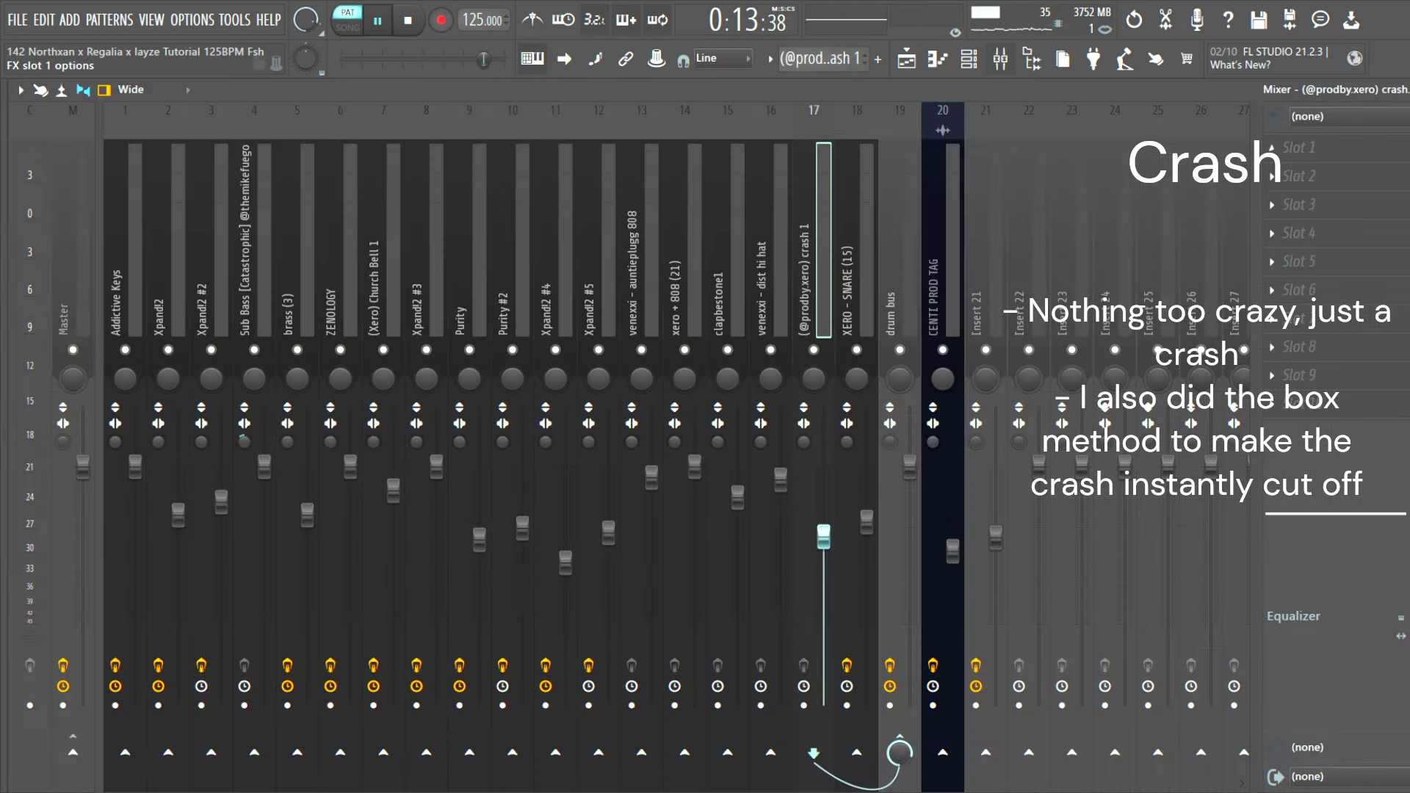
key(F9)
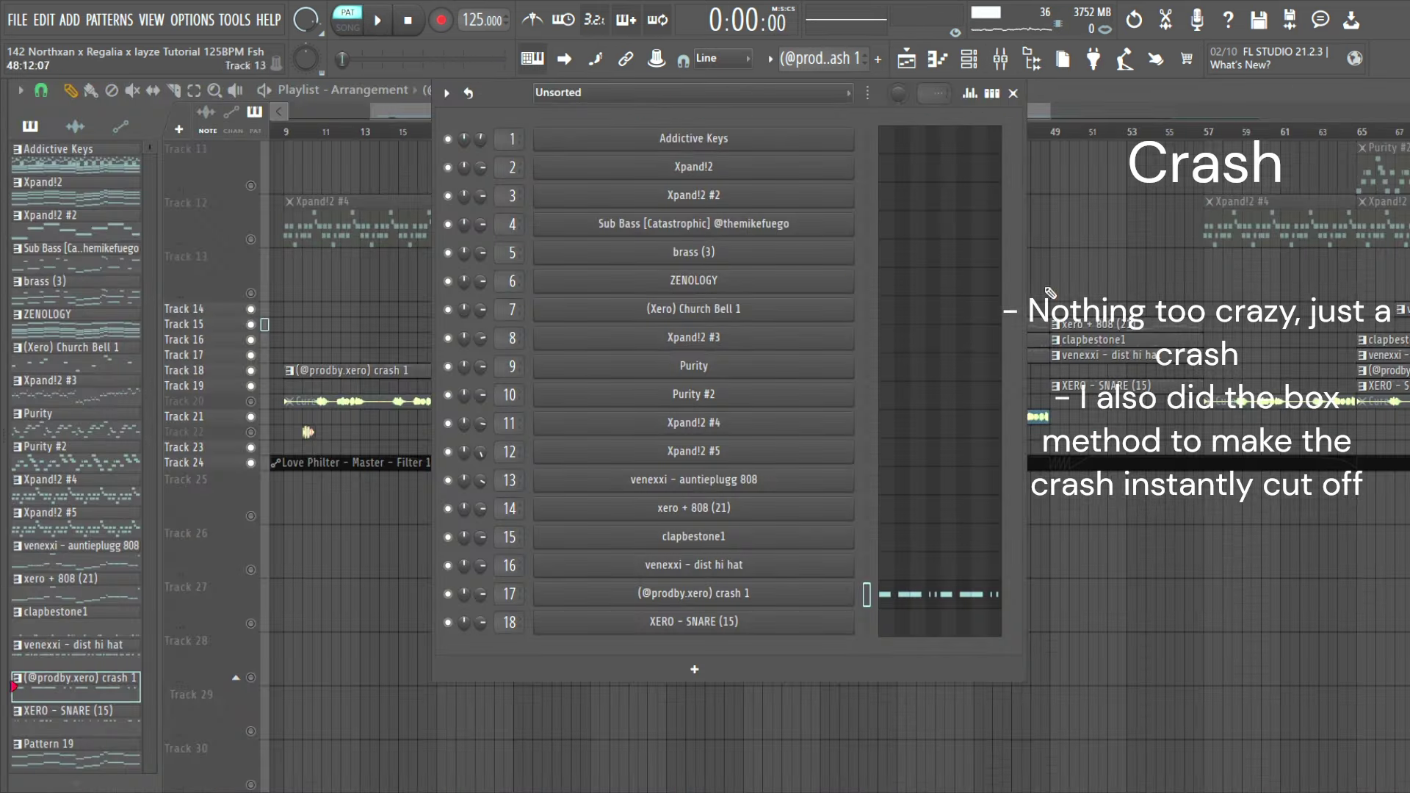
click(1012, 93)
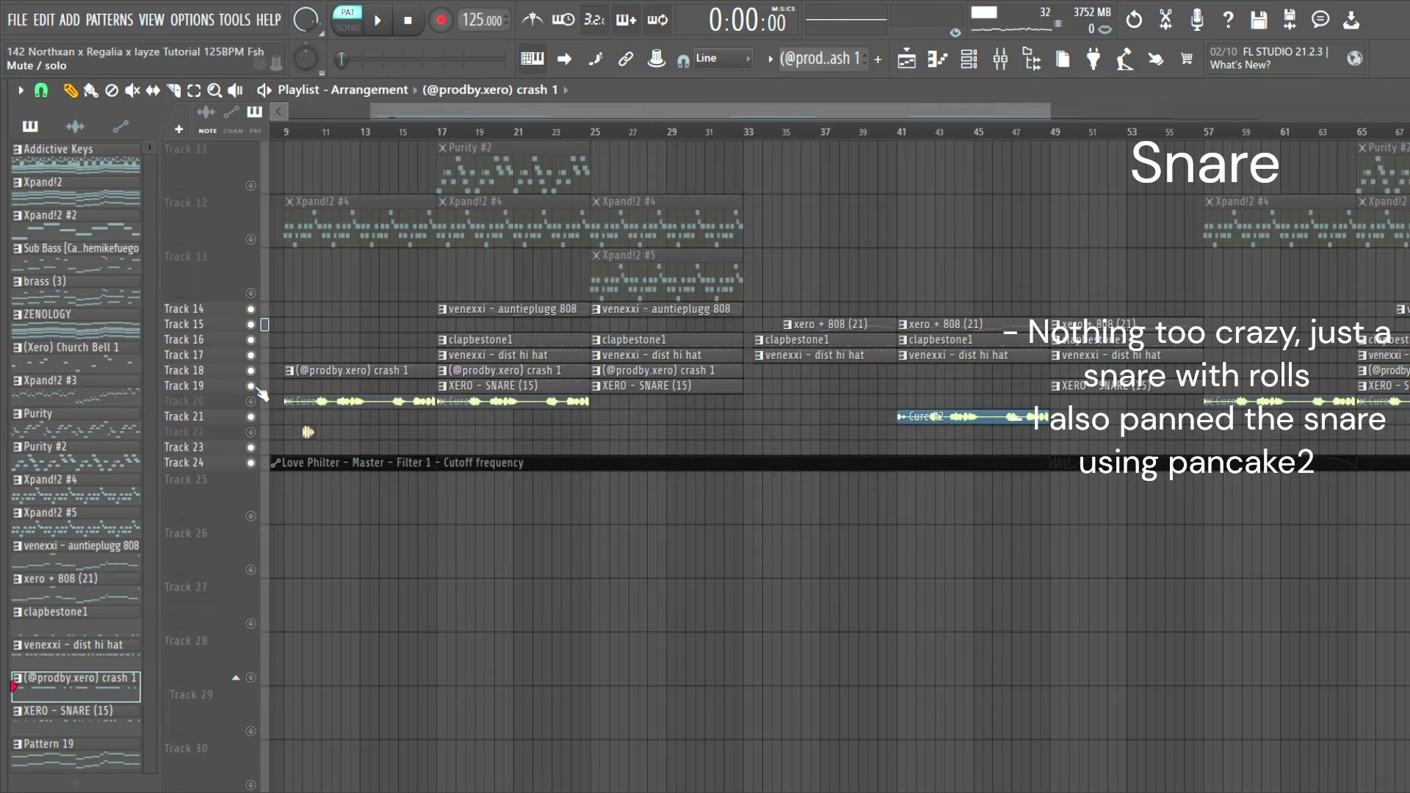
Step: Open and play the XERO - SNARE (15) clip at bar 17 on Track 19 and select the snare's mixer track
double_click(500, 385)
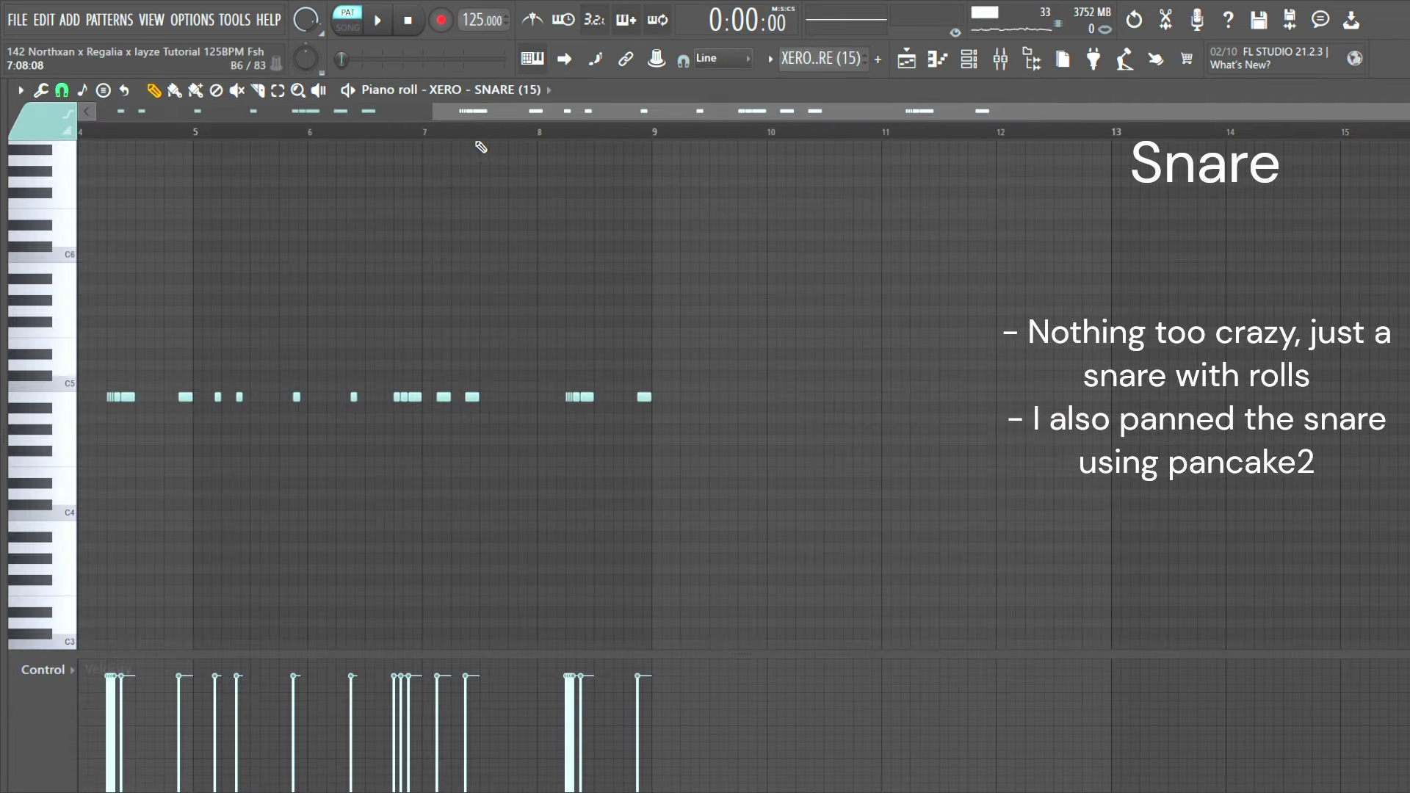
key(space)
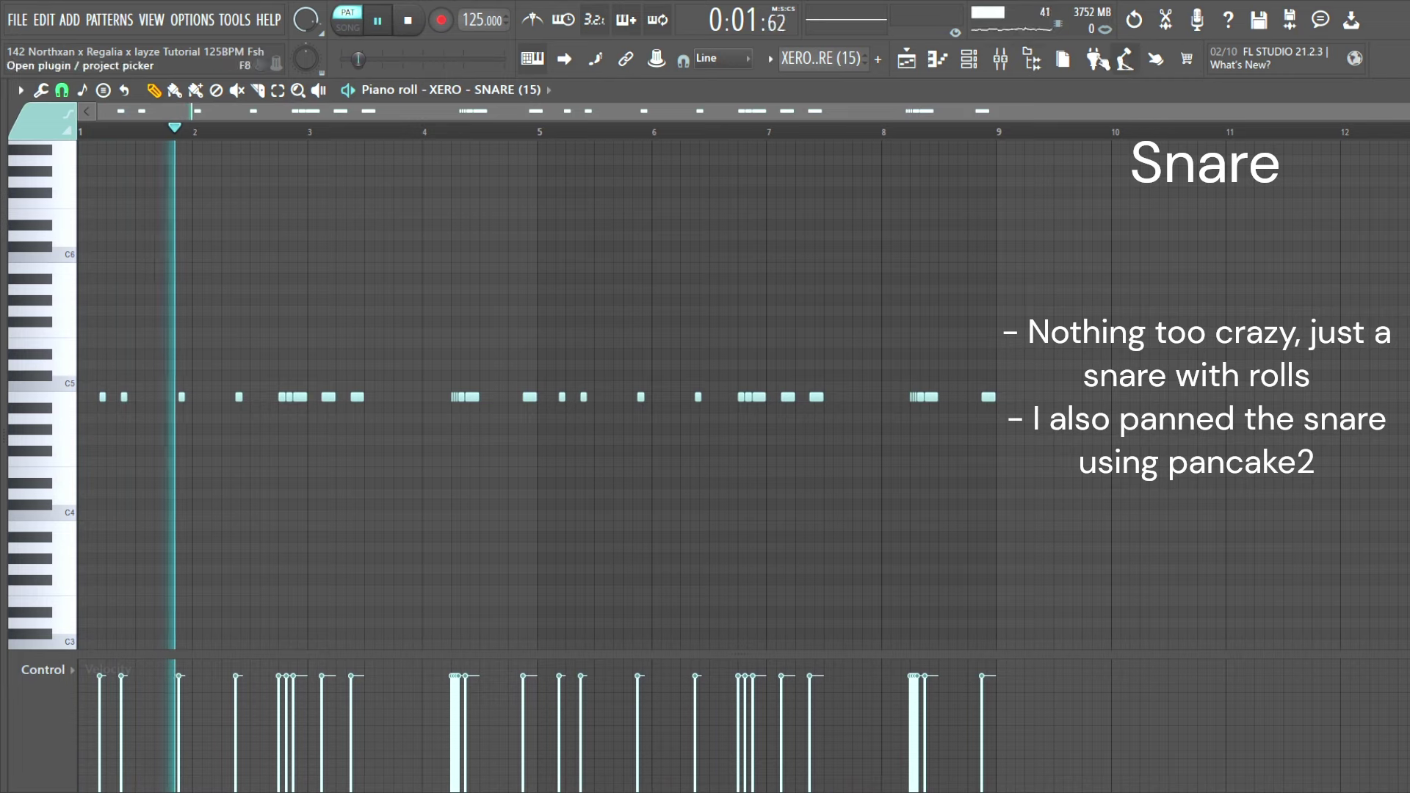
key(F9)
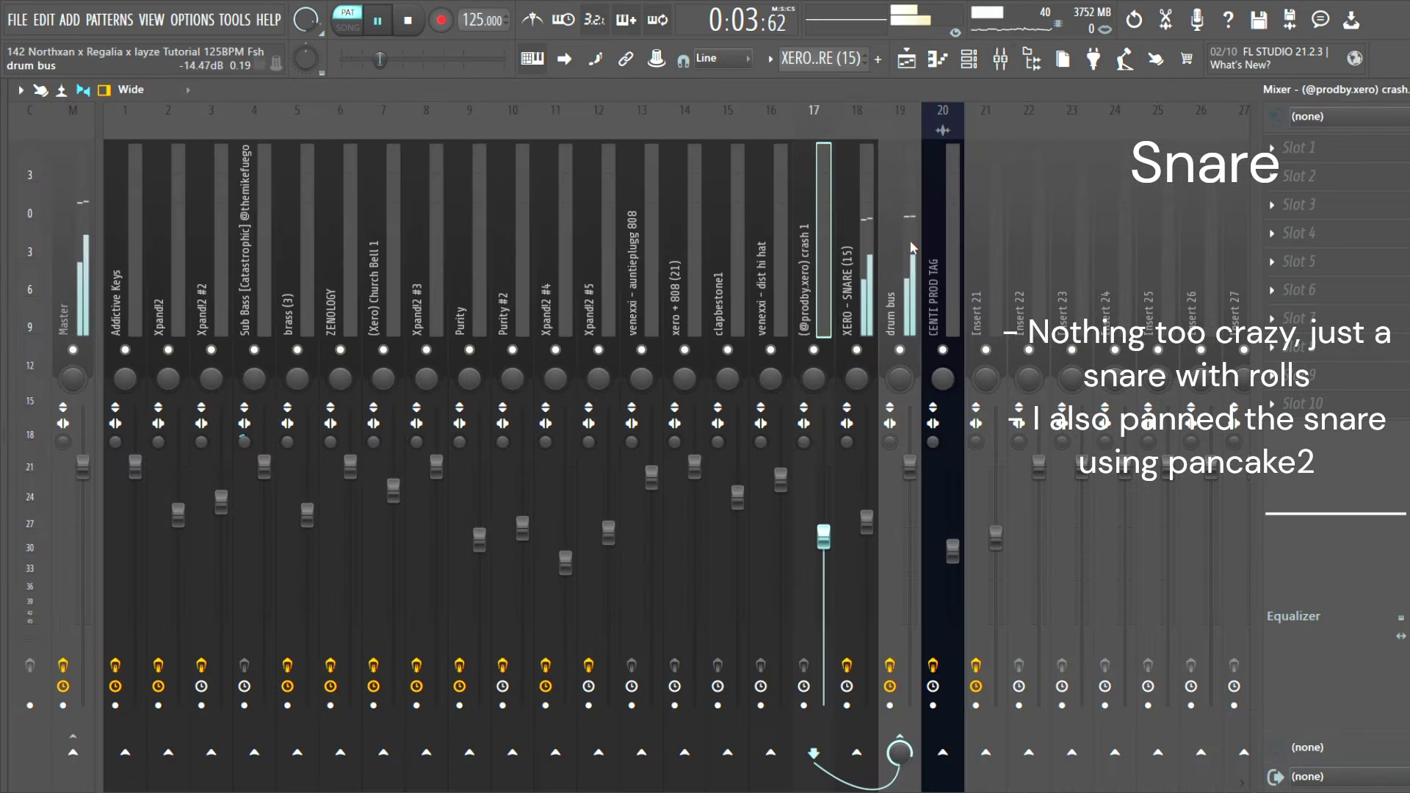
key(Right)
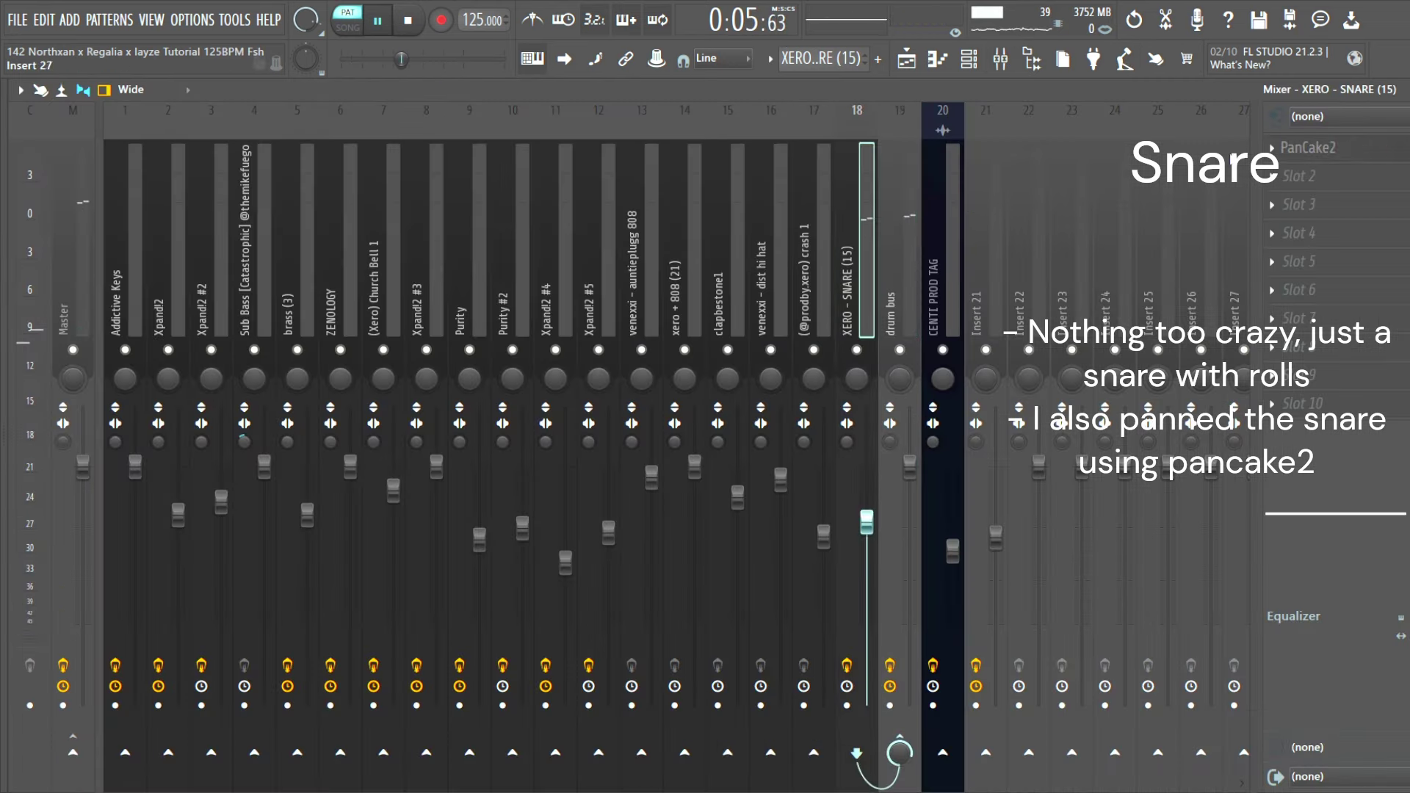
Step: Open PanCake2 on the snare's mixer track, move its window fully into view to examine the panning curve, and close it
click(1340, 143)
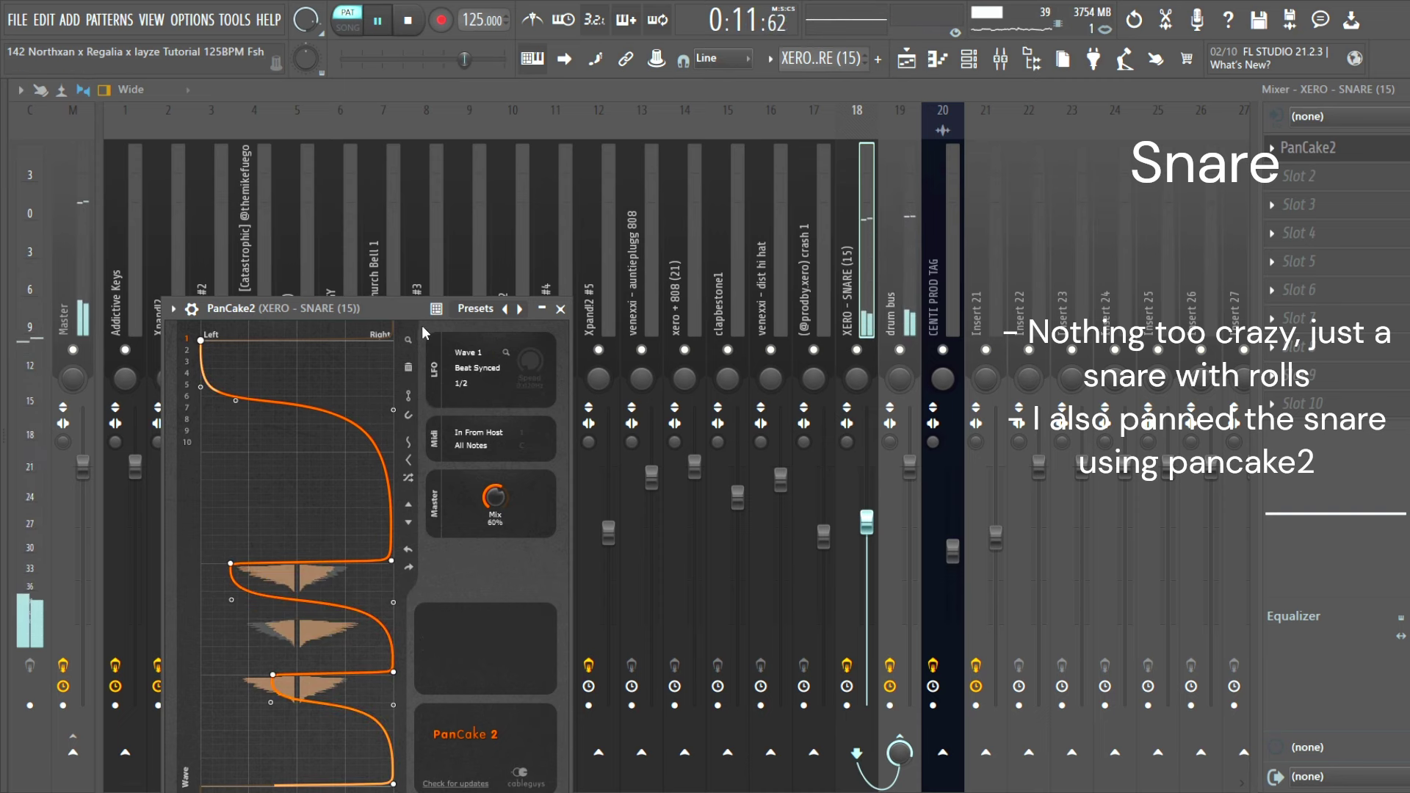
drag(390, 322, 459, 171)
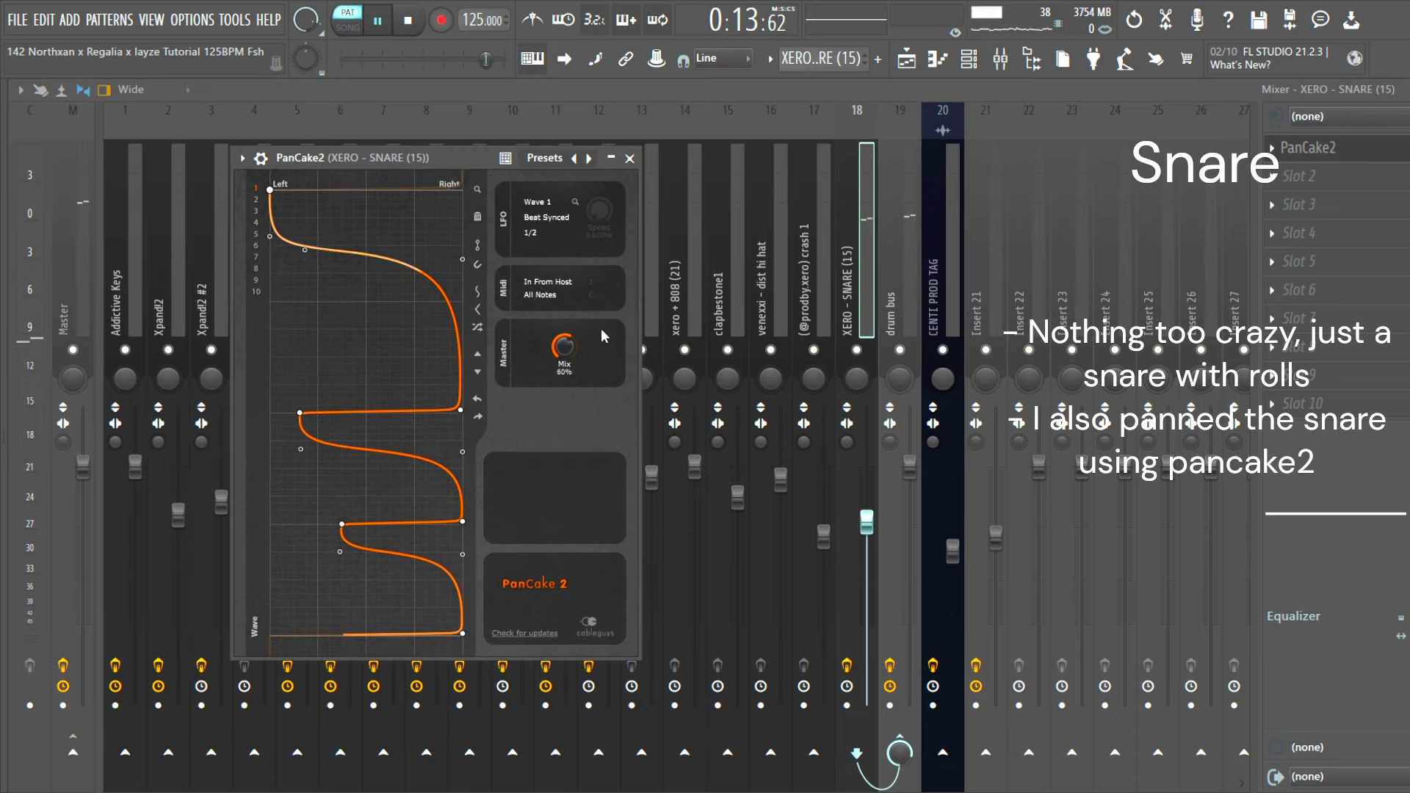
click(629, 158)
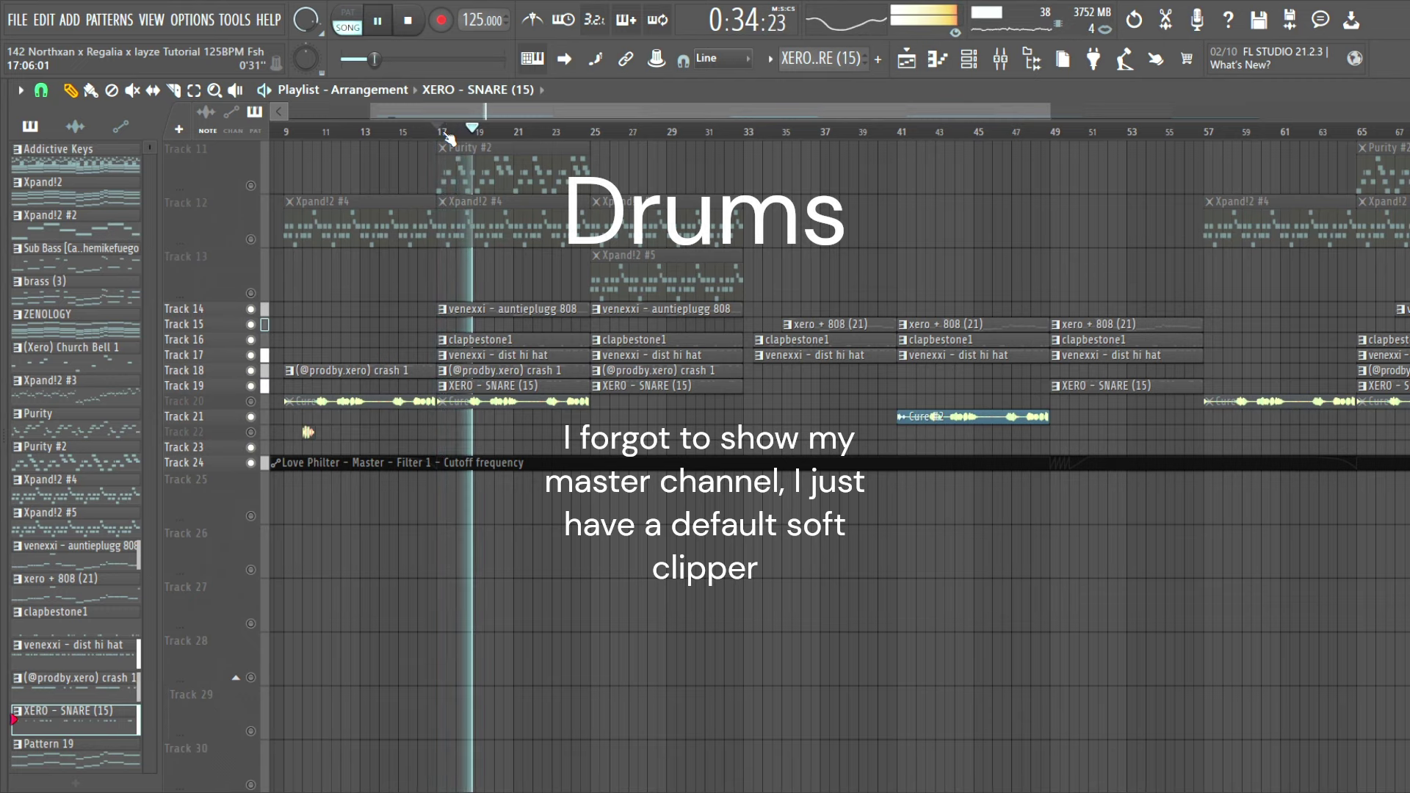
Step: Show the full arrangement from Track 1 in the playlist and play the whole beat from bar 1 in song mode
scroll(448, 138, down, 3)
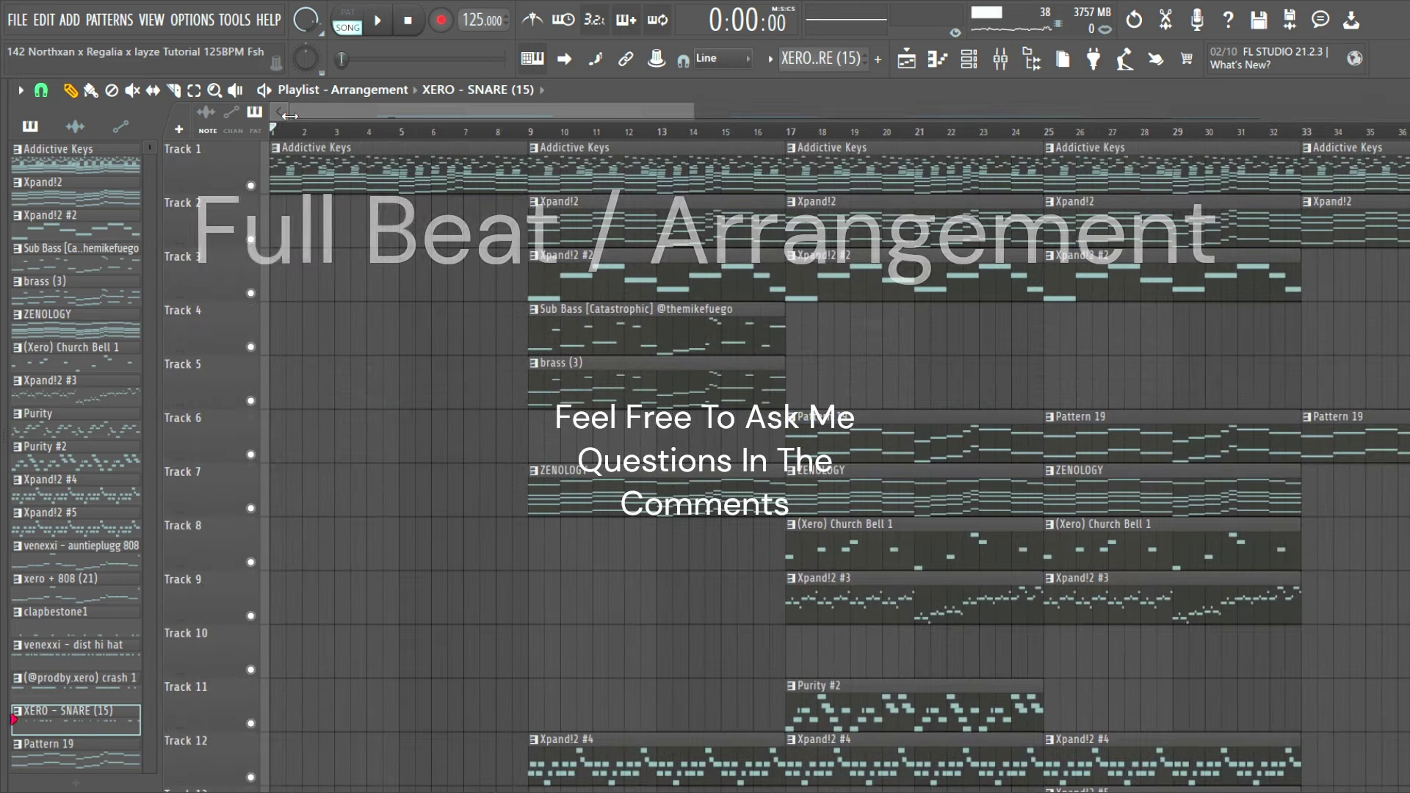
key(space)
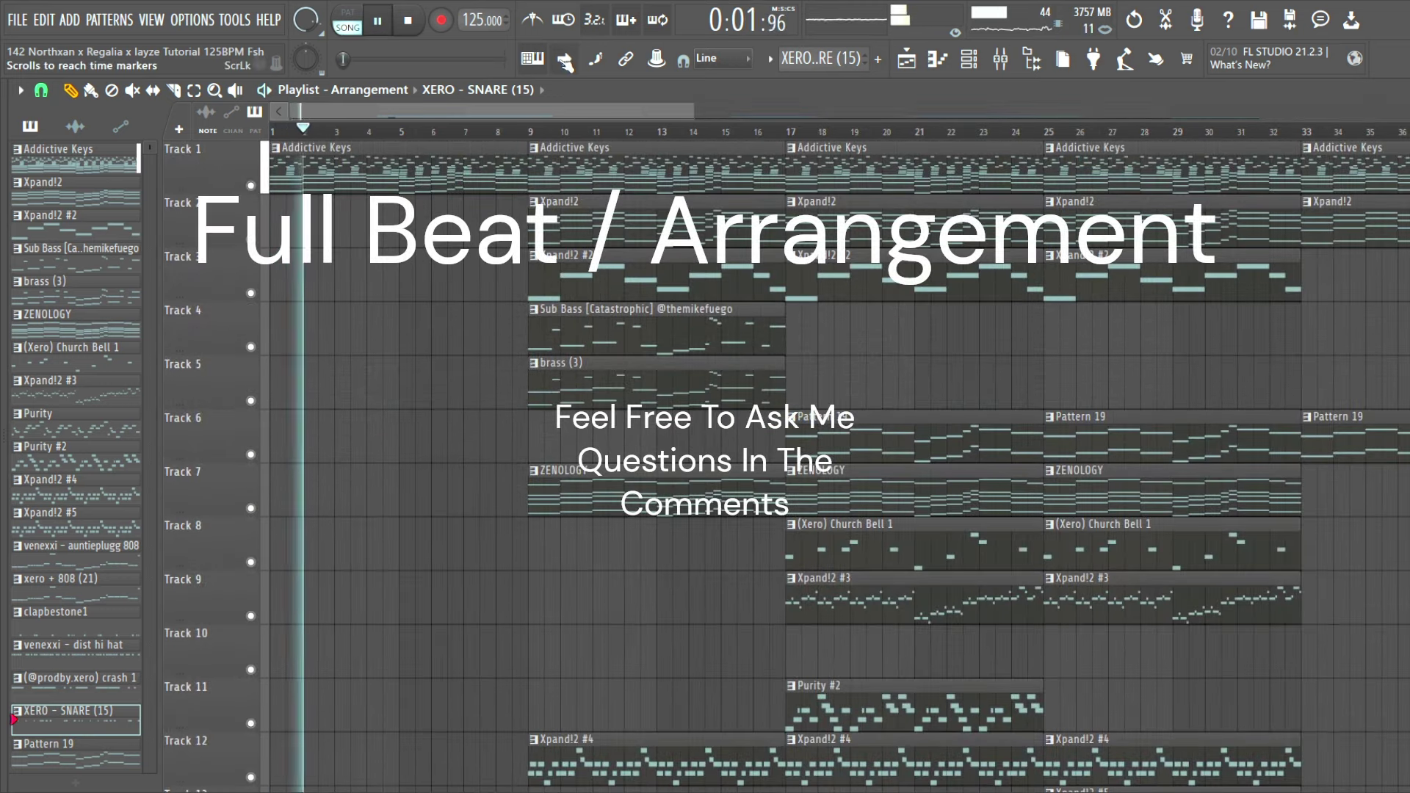